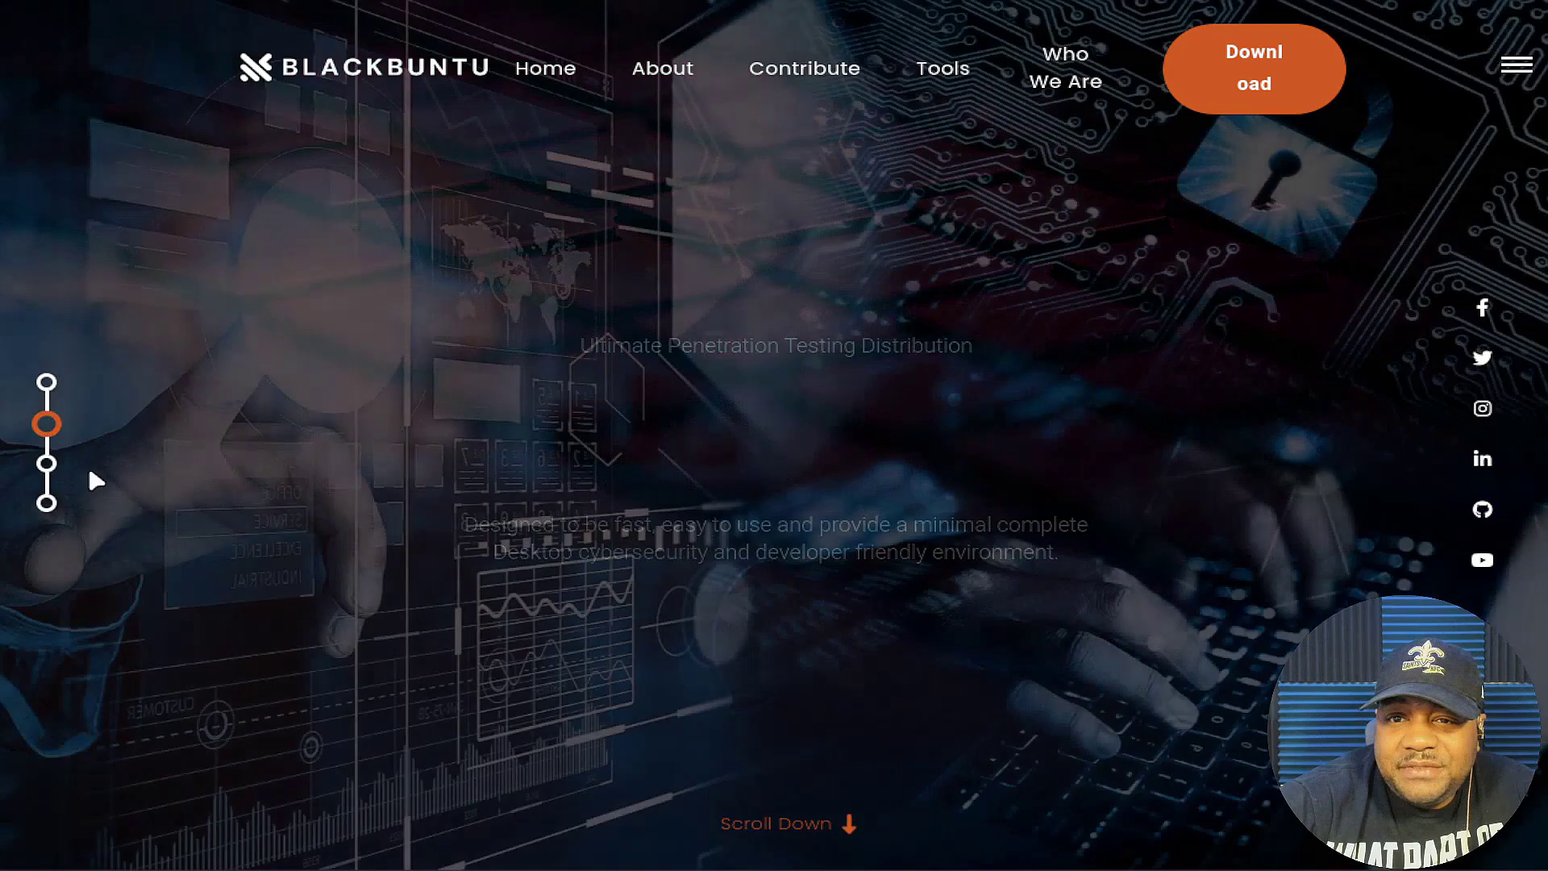
# - Open the website's About section and read the two introductory paragraphs about the distribution's origin and accessibility tools
pyautogui.click(47, 384)
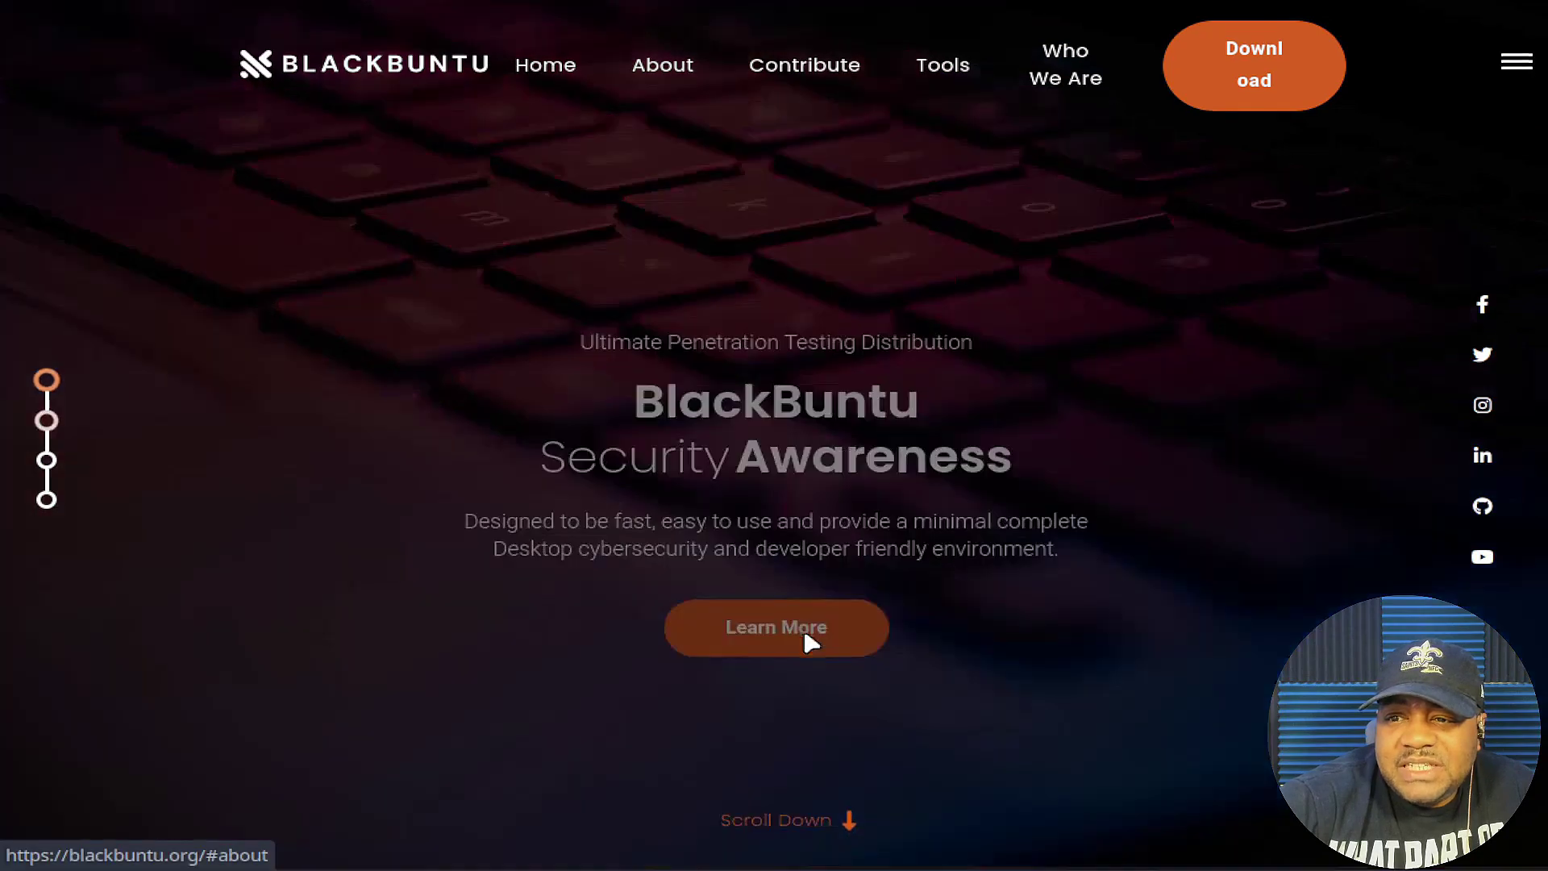
pyautogui.click(805, 637)
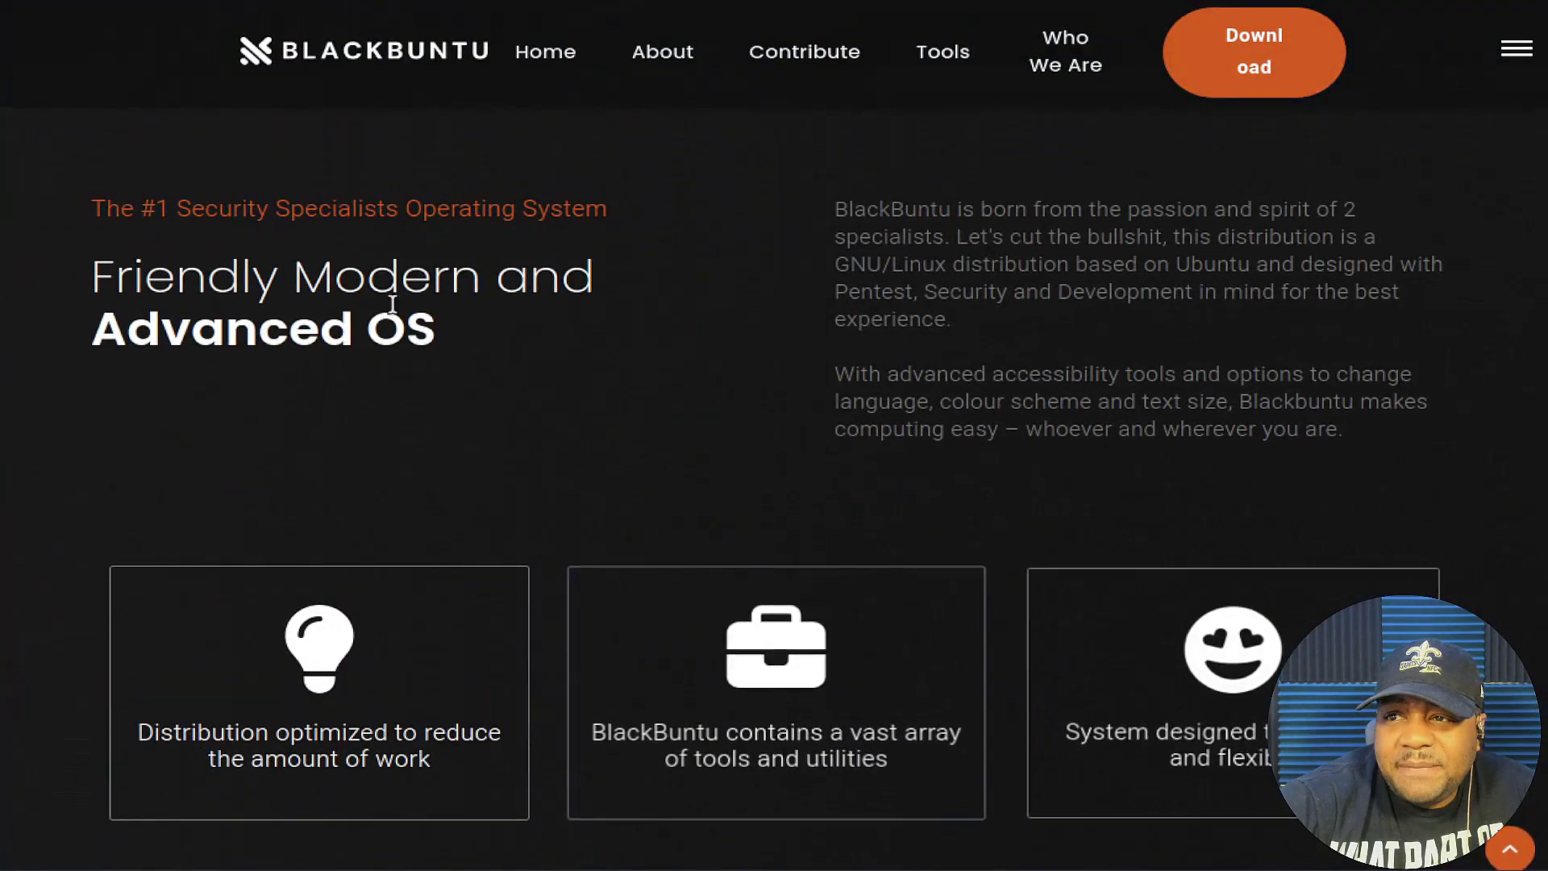
pyautogui.moveTo(835, 209); pyautogui.dragTo(1024, 233)
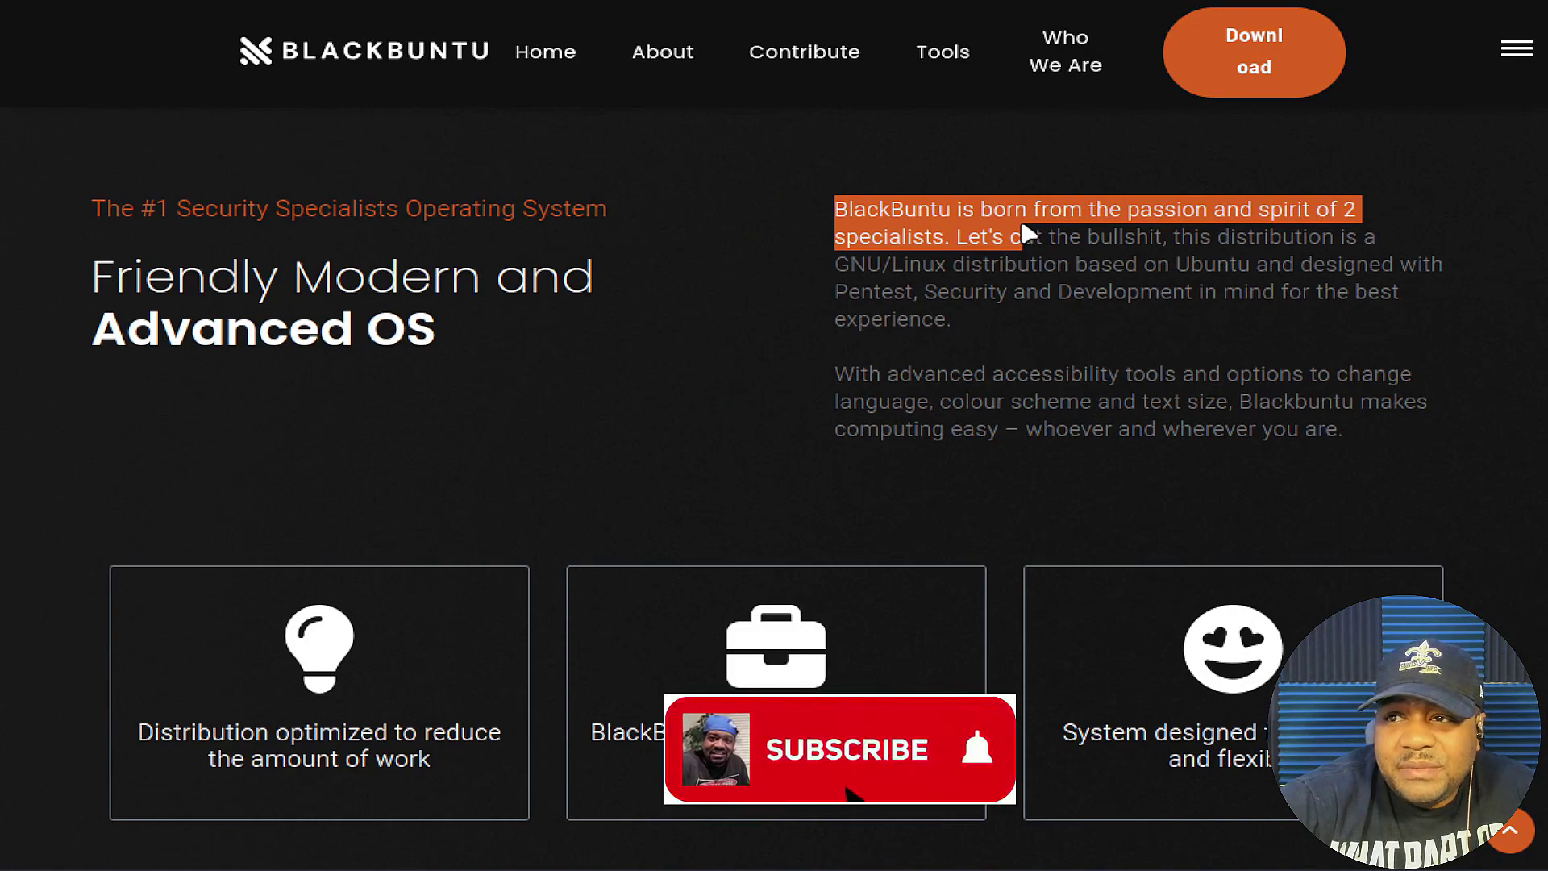
pyautogui.moveTo(1024, 234); pyautogui.dragTo(1428, 326)
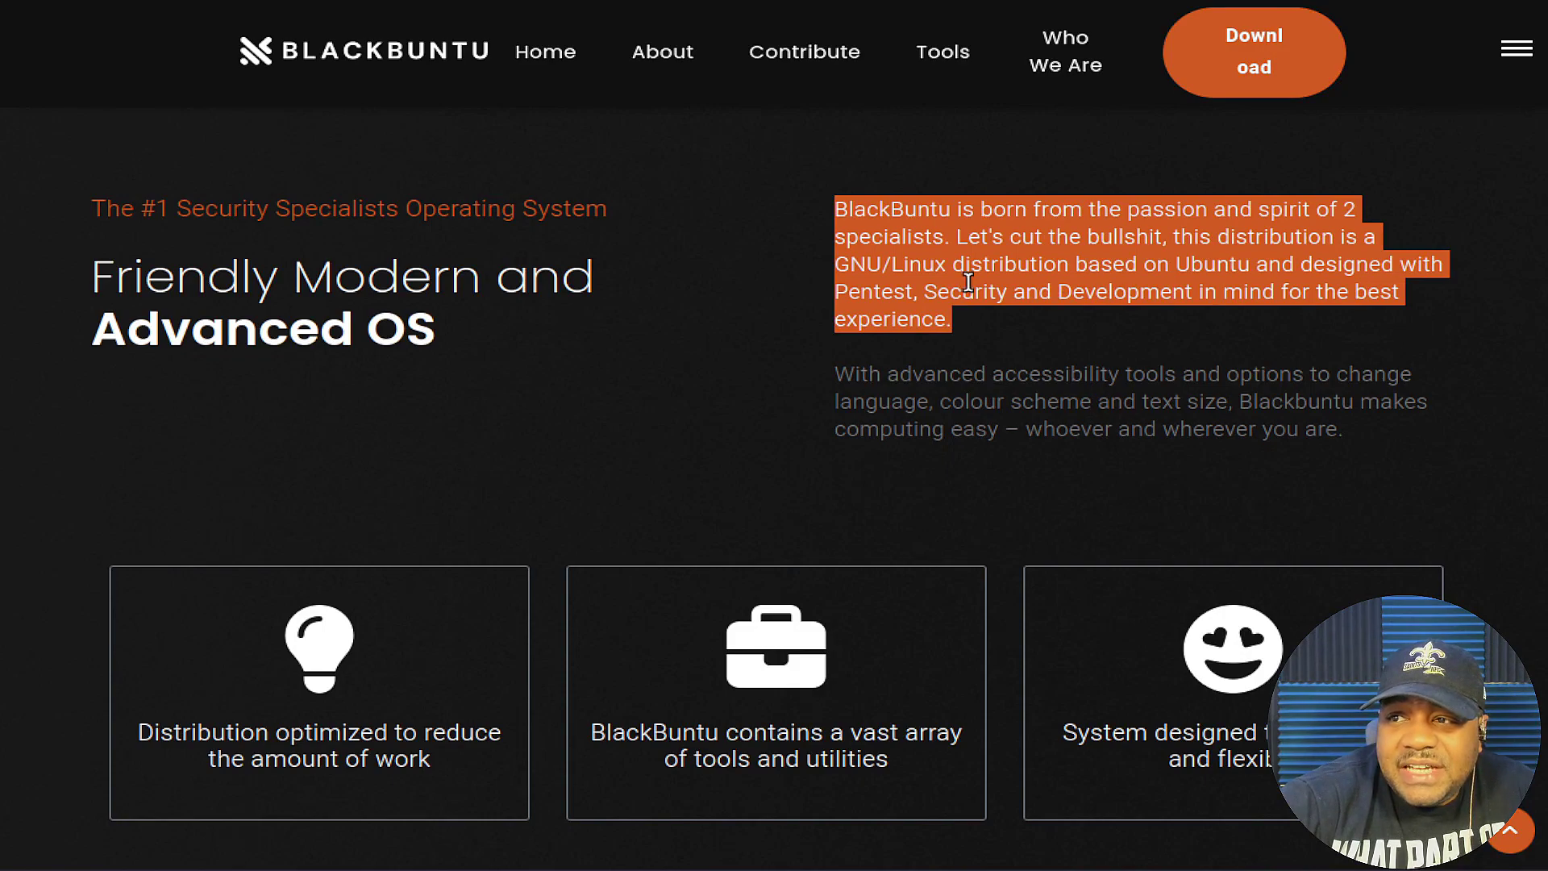
pyautogui.click(947, 326)
pyautogui.moveTo(950, 311); pyautogui.dragTo(810, 292)
pyautogui.moveTo(1305, 342); pyautogui.dragTo(1353, 297)
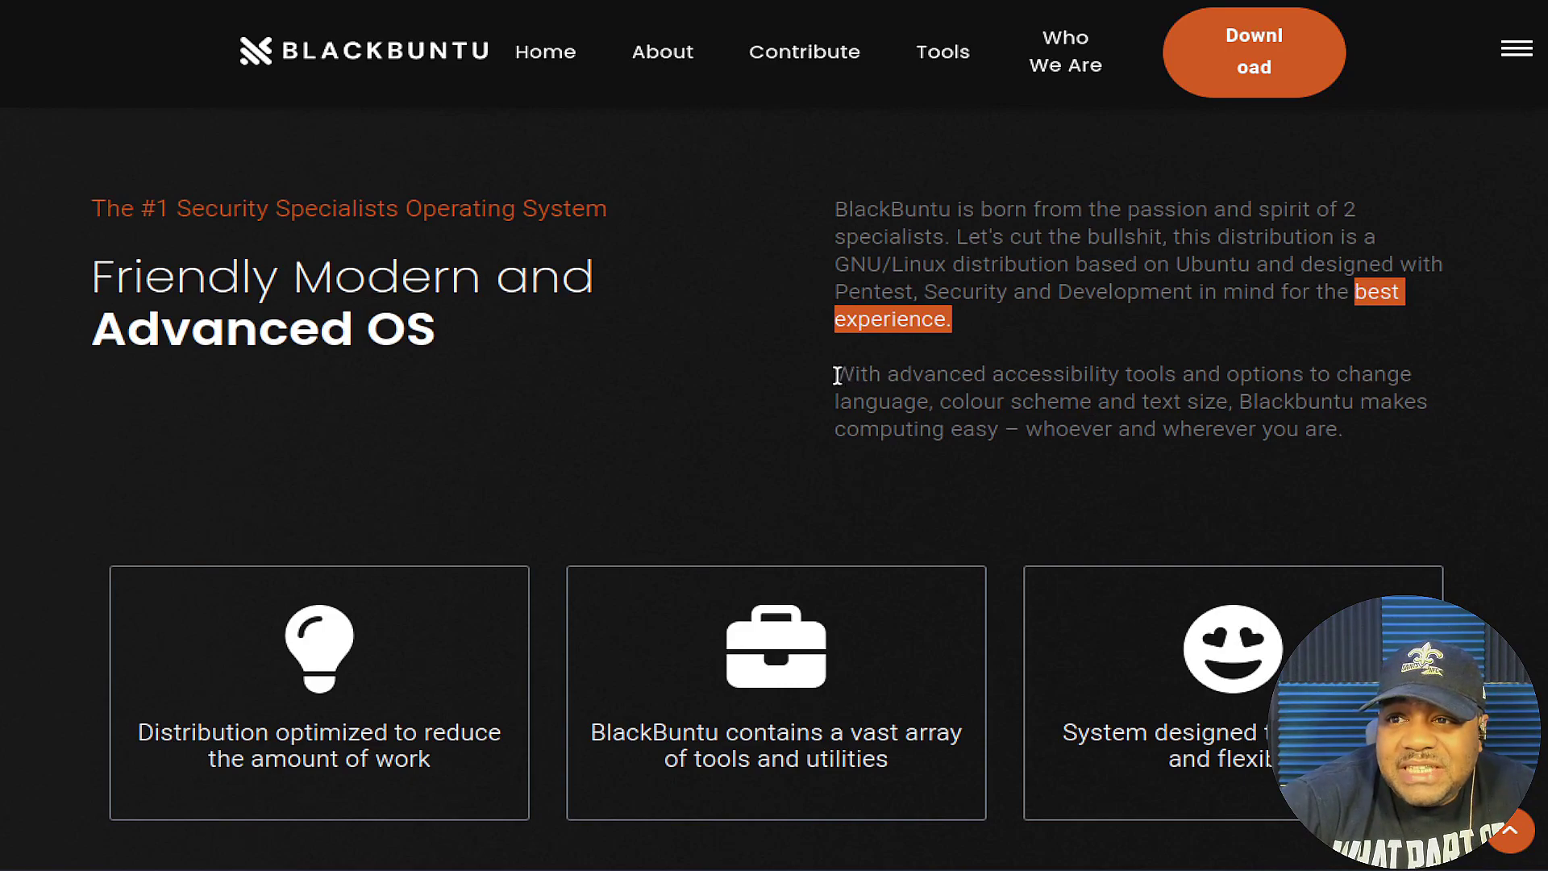
pyautogui.moveTo(835, 374); pyautogui.dragTo(1035, 368)
pyautogui.click(1191, 351)
pyautogui.moveTo(1191, 352); pyautogui.dragTo(1396, 450)
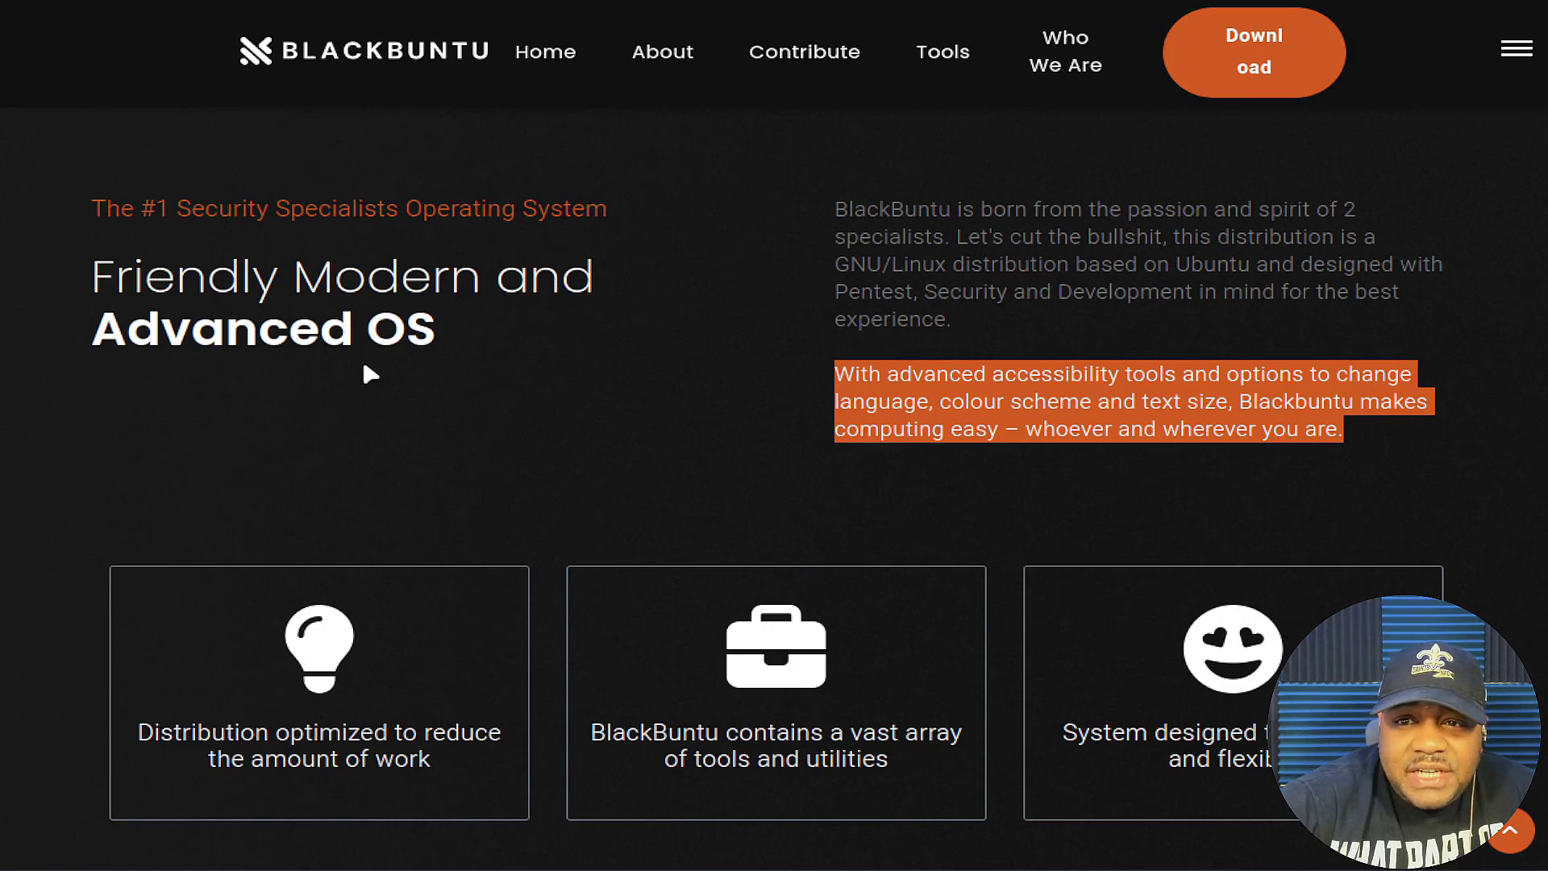
# - Review the feature cards, desktop preview, Key Features ratings and the Community Support section of the homepage
pyautogui.scroll(-2, 548, 405)
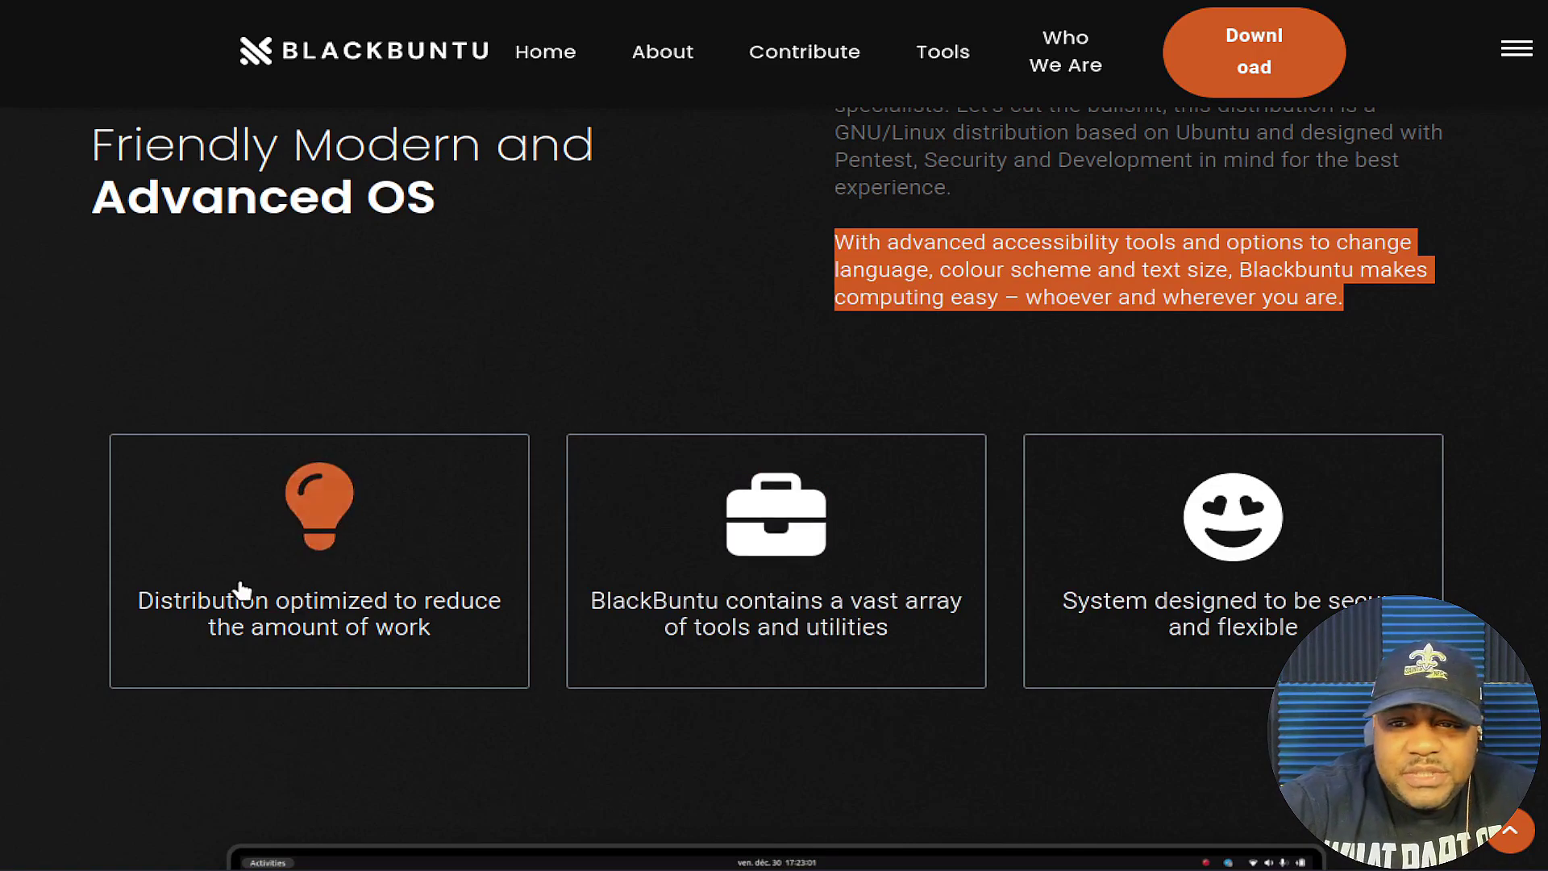
pyautogui.scroll(-2, 335, 548)
pyautogui.scroll(-4, 335, 549)
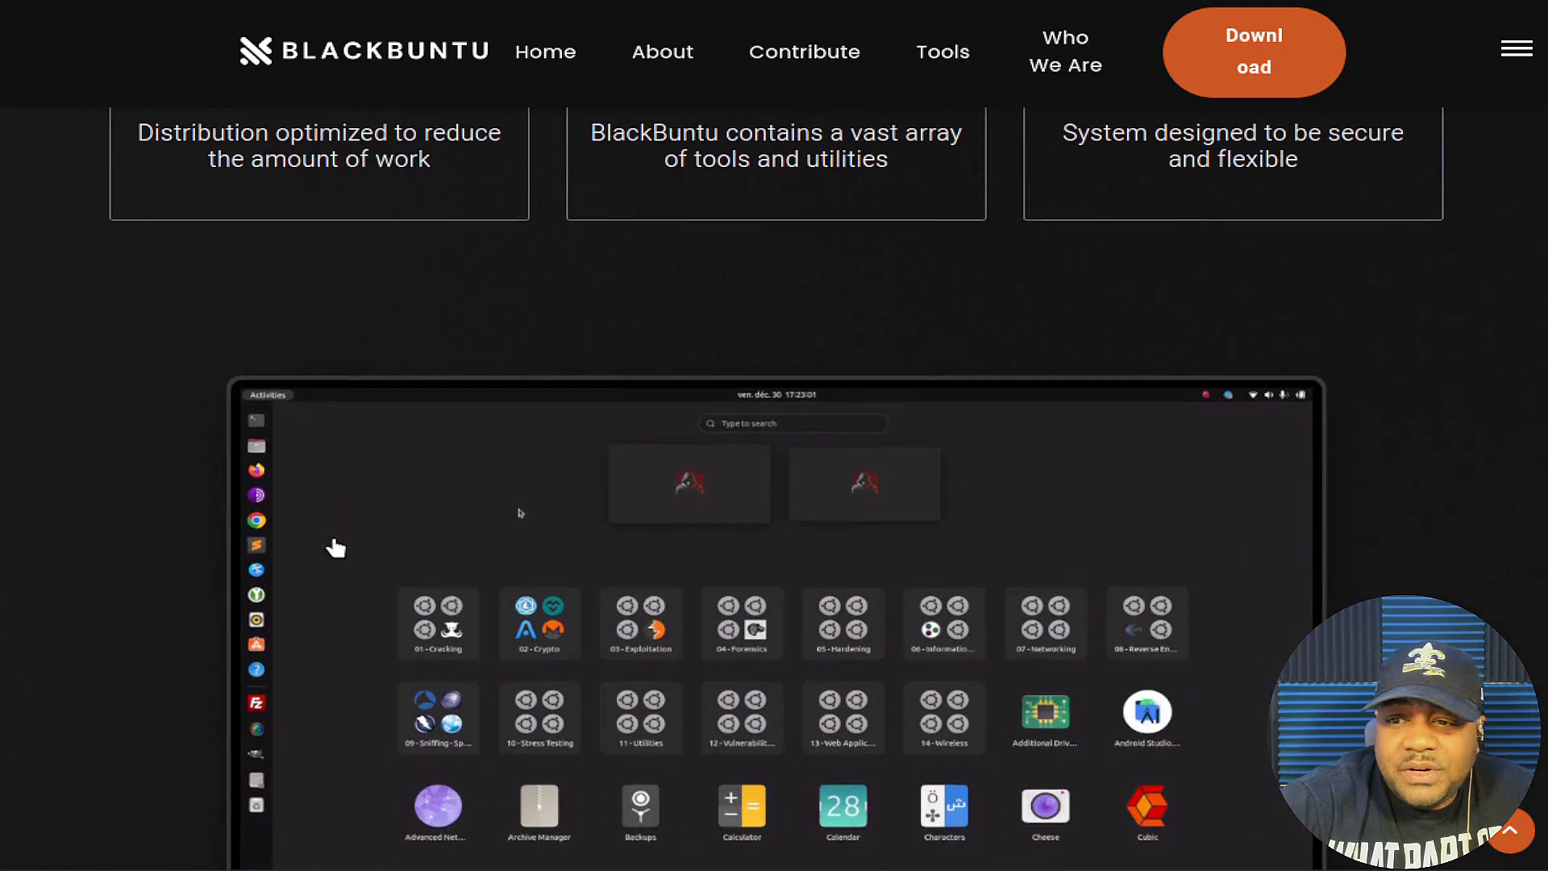
pyautogui.scroll(-1, 716, 447)
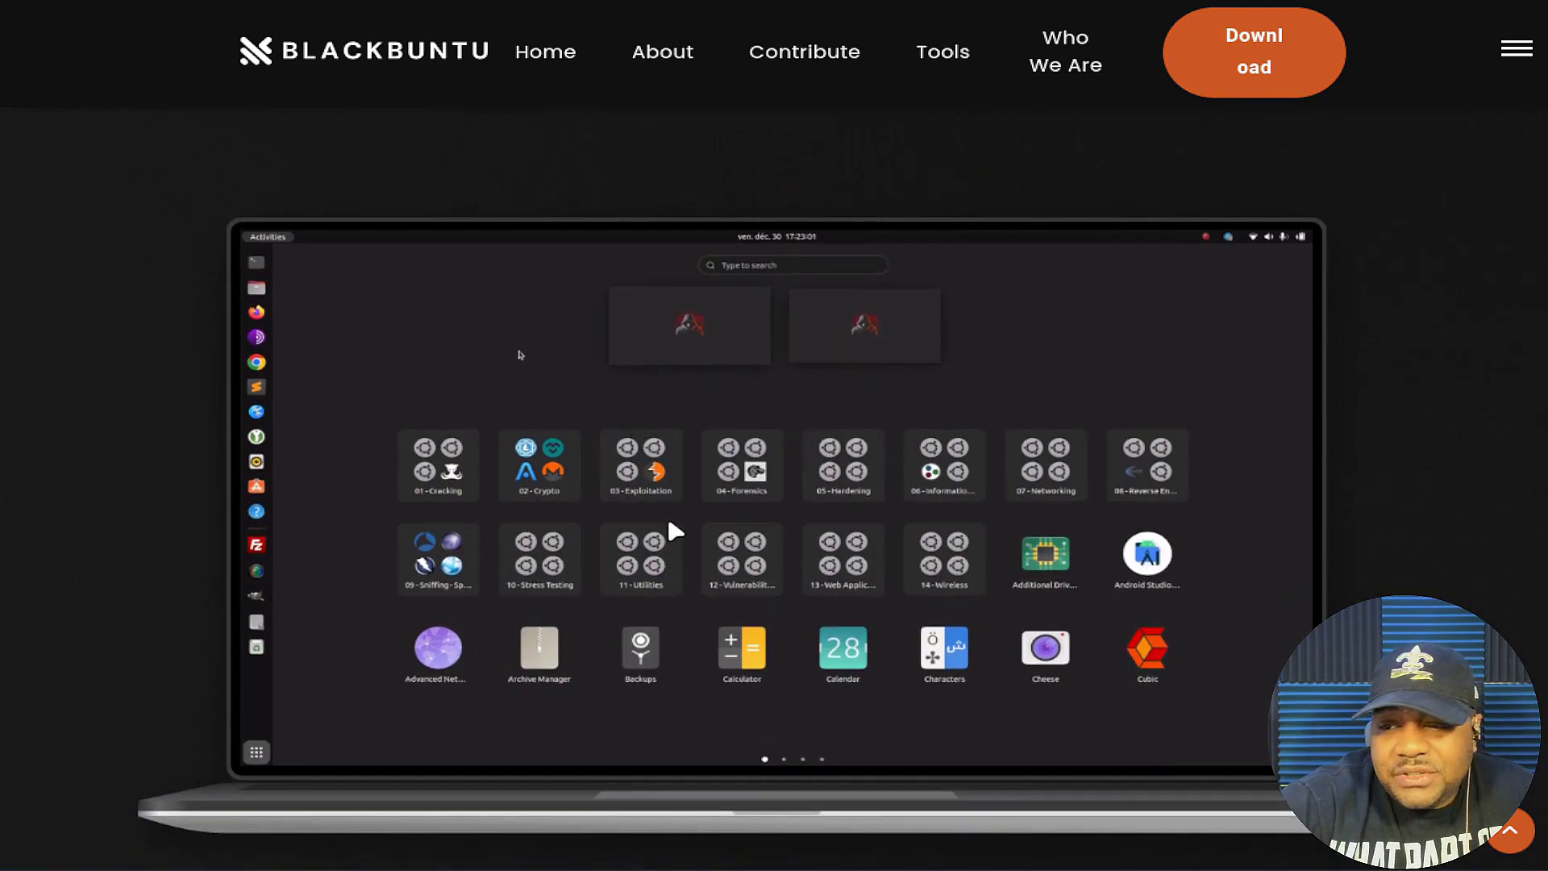
pyautogui.scroll(-10, 753, 469)
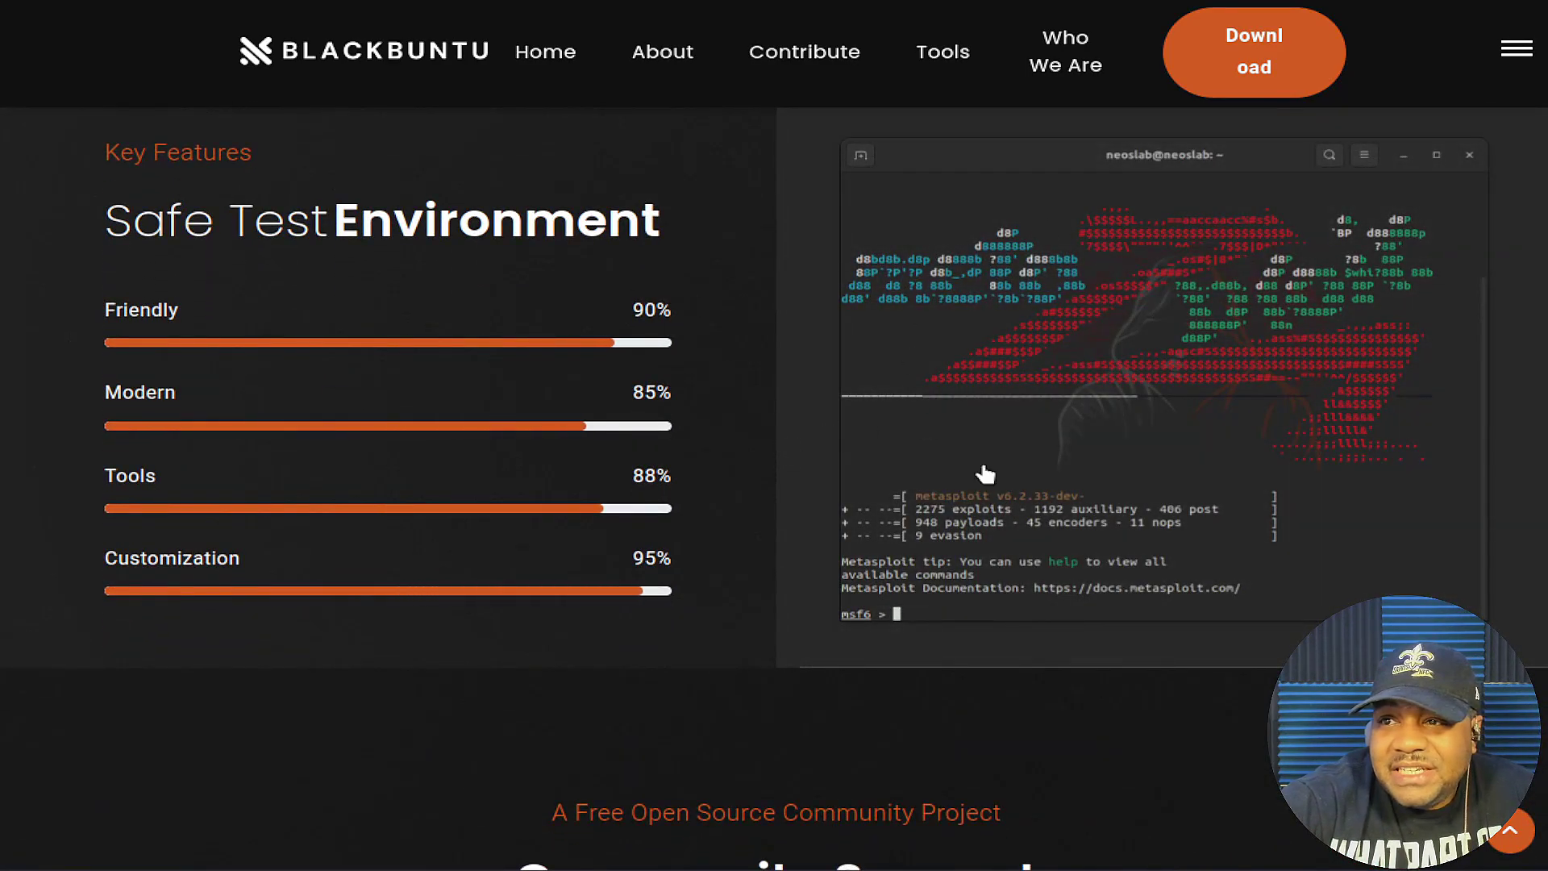
pyautogui.scroll(-7, 1237, 405)
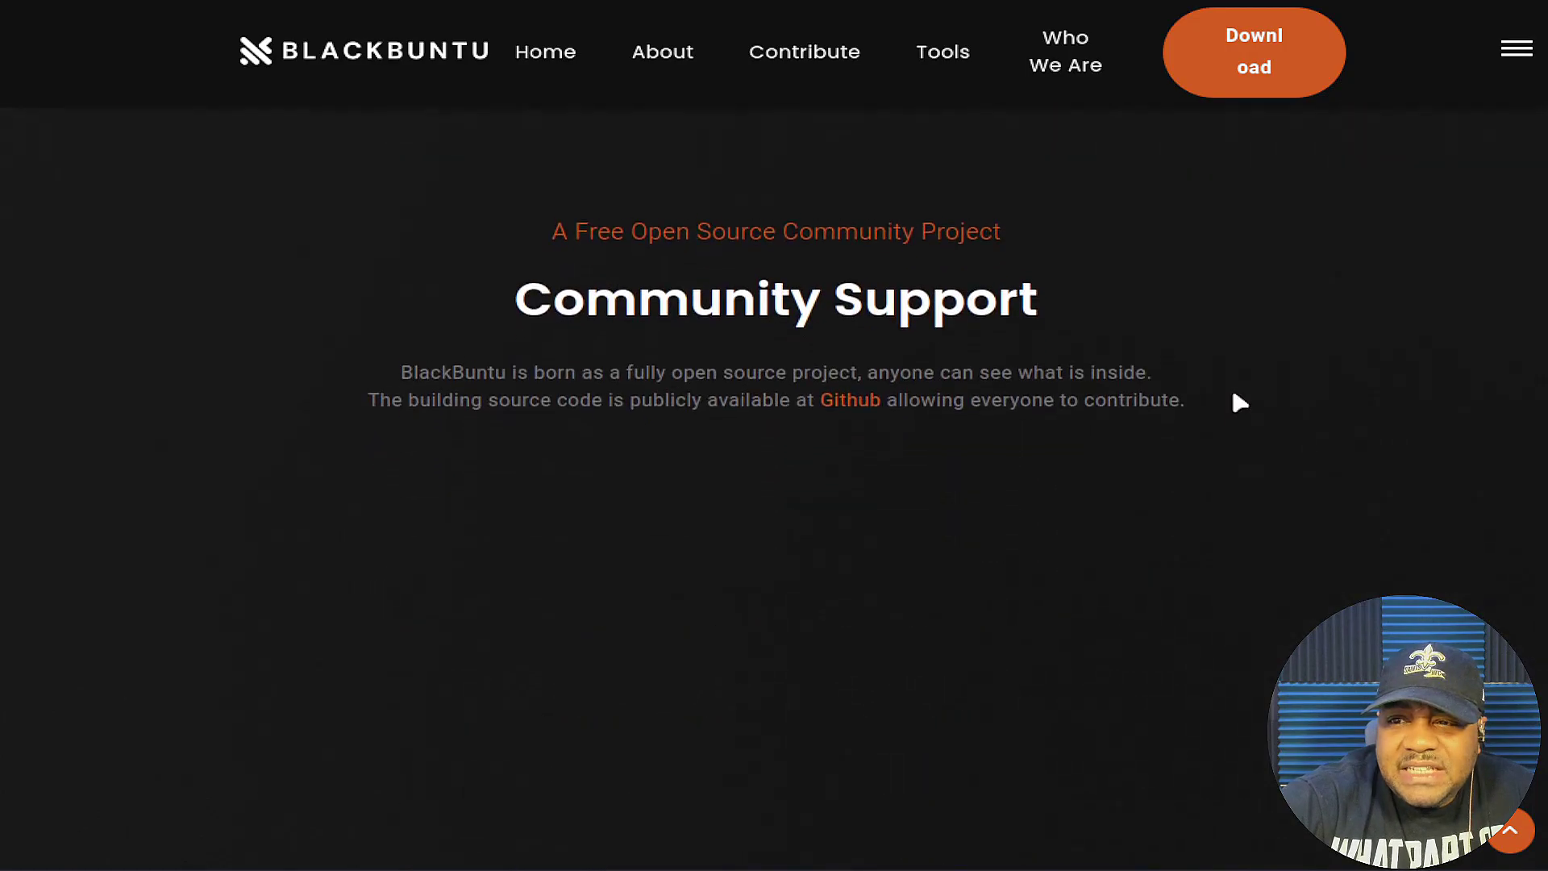
pyautogui.moveTo(540, 226); pyautogui.dragTo(997, 242)
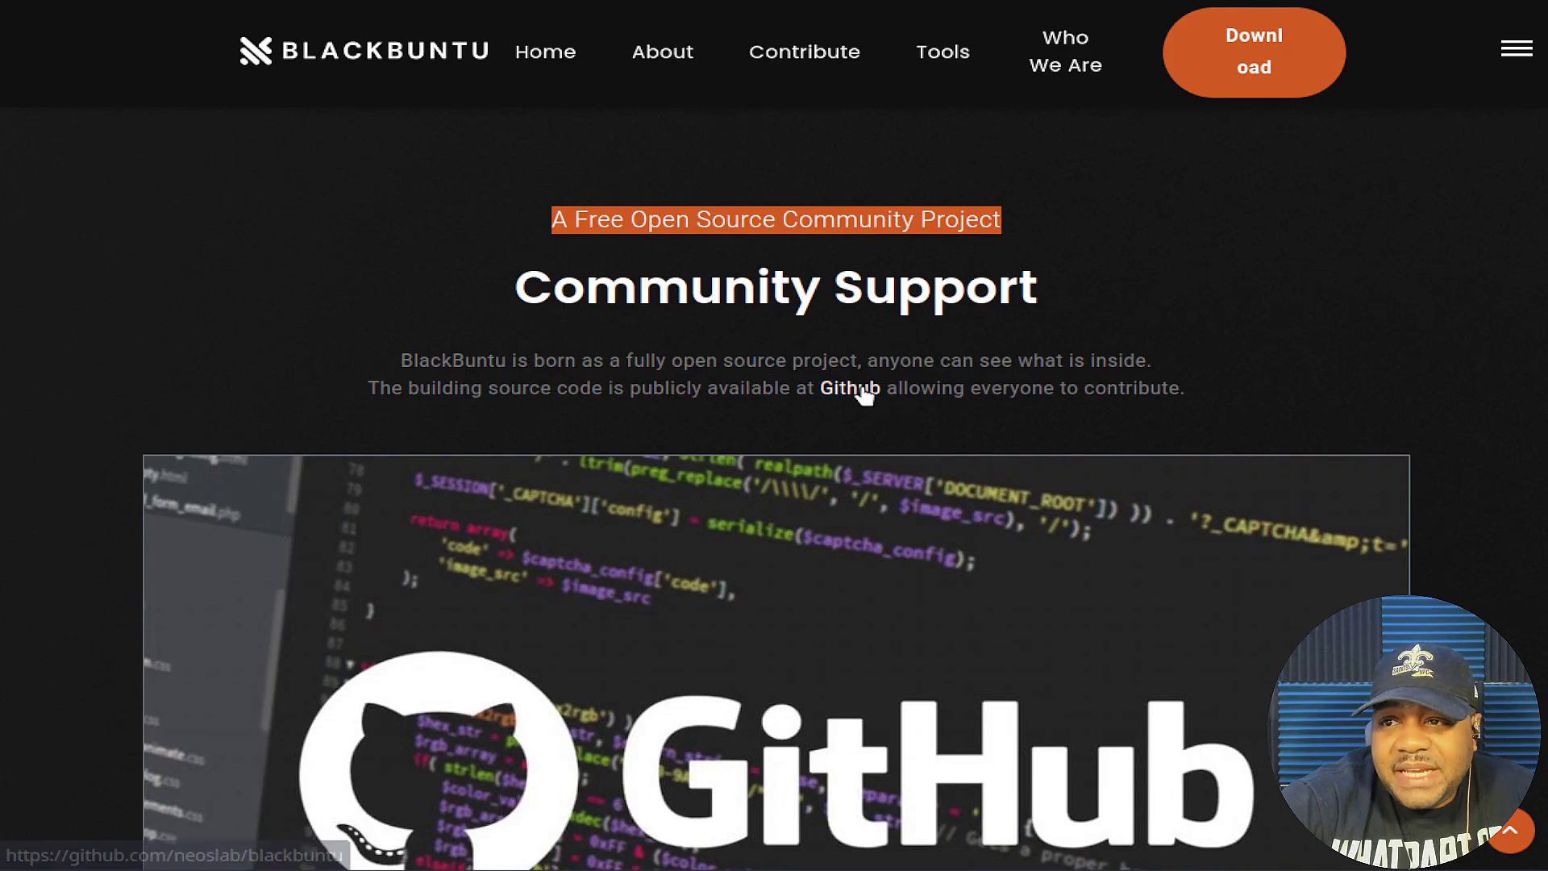
pyautogui.scroll(-3, 656, 349)
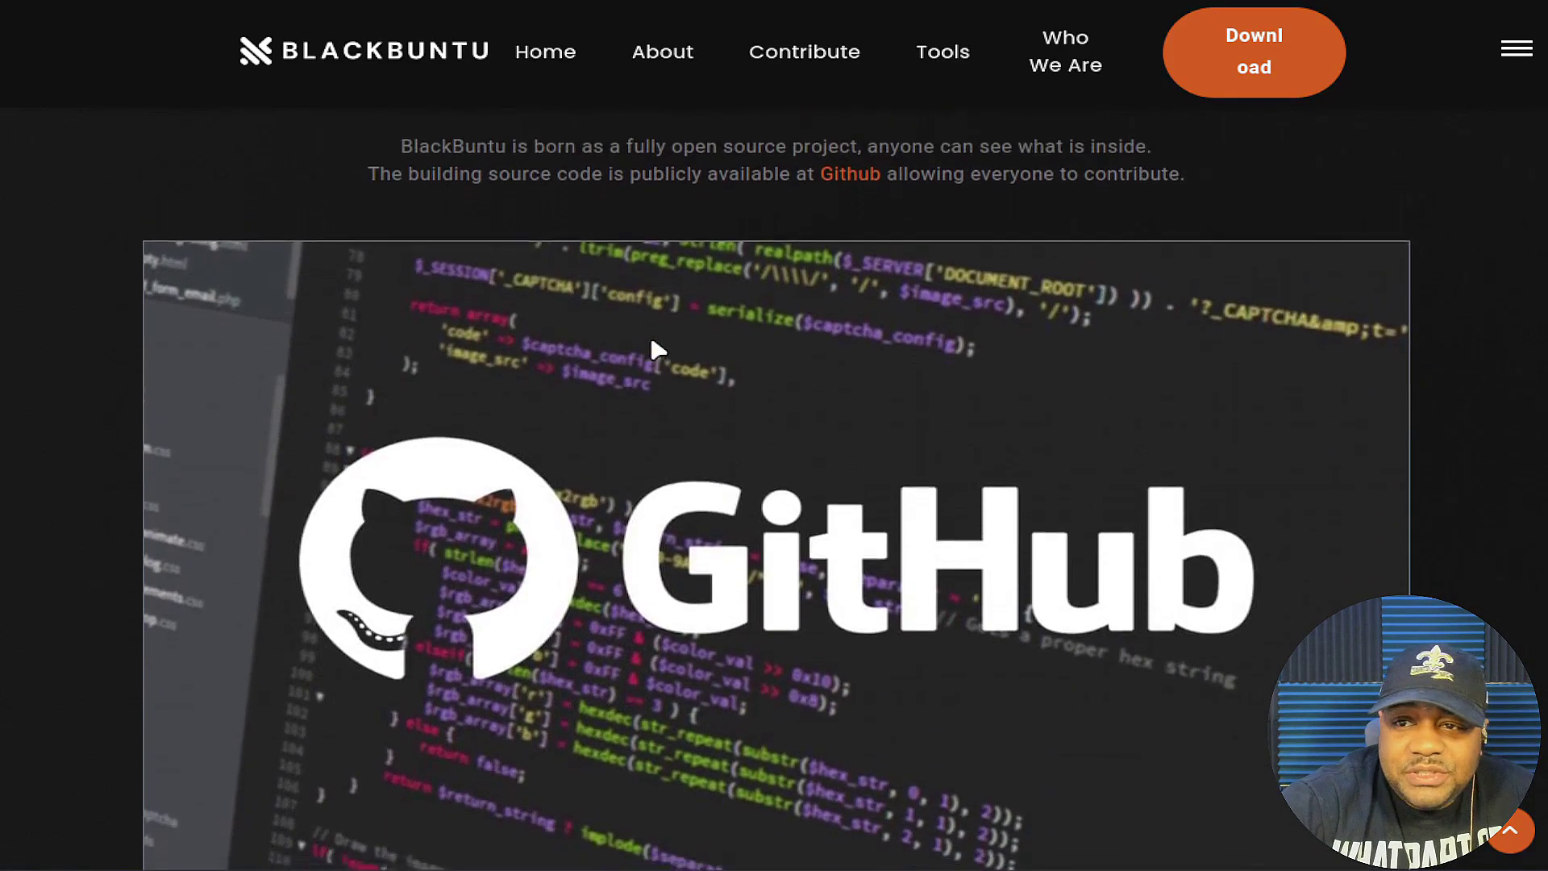
# - Look through the preinstalled tools shown in the Tools for Every Situation section
pyautogui.scroll(-10, 650, 332)
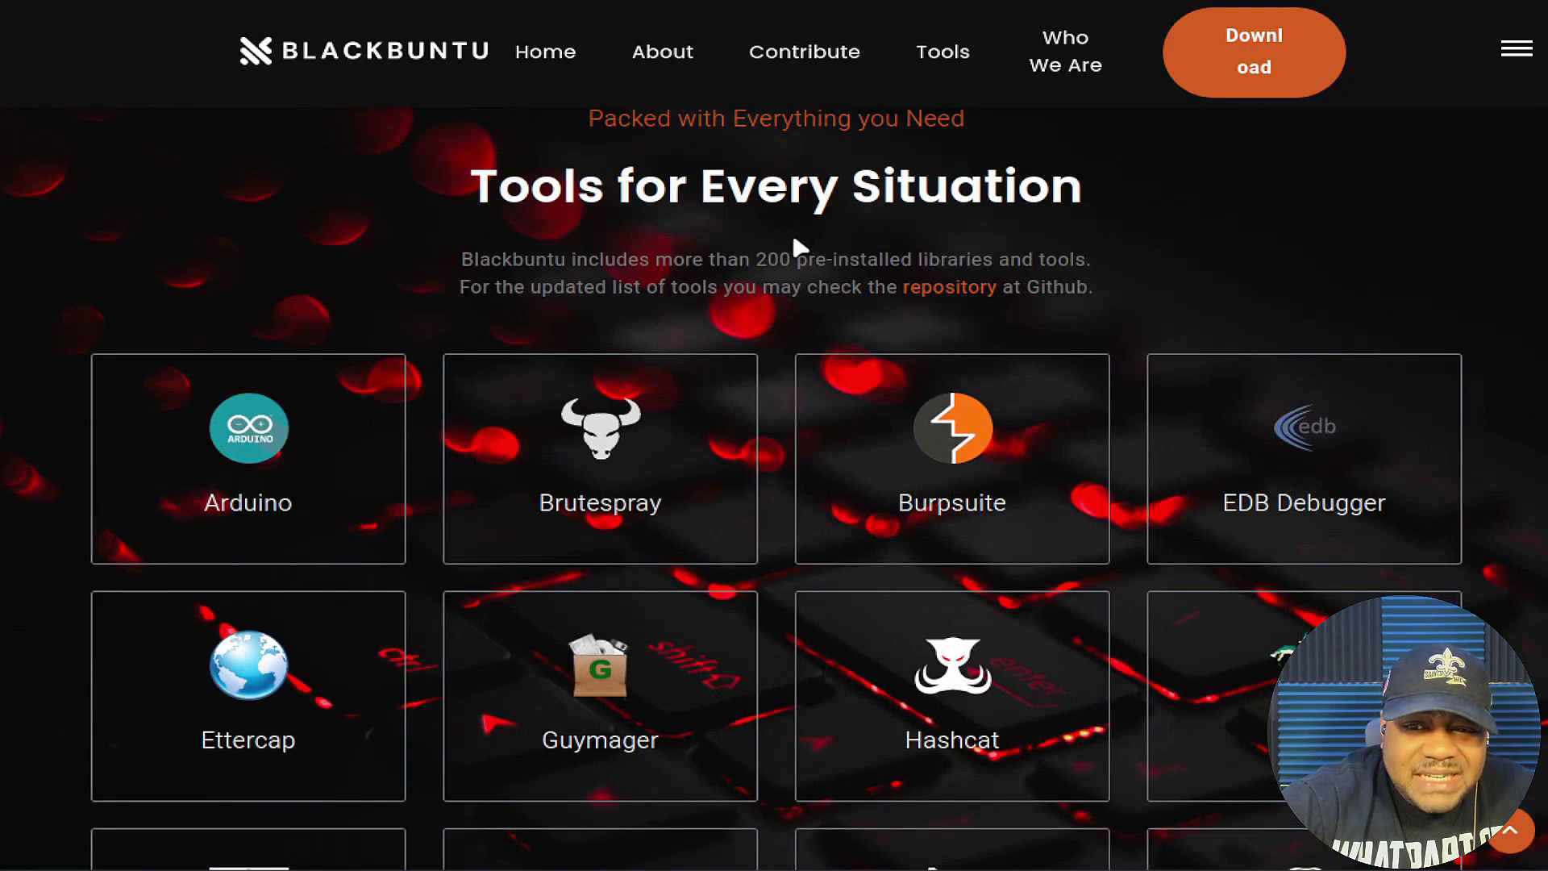
pyautogui.scroll(-1, 794, 239)
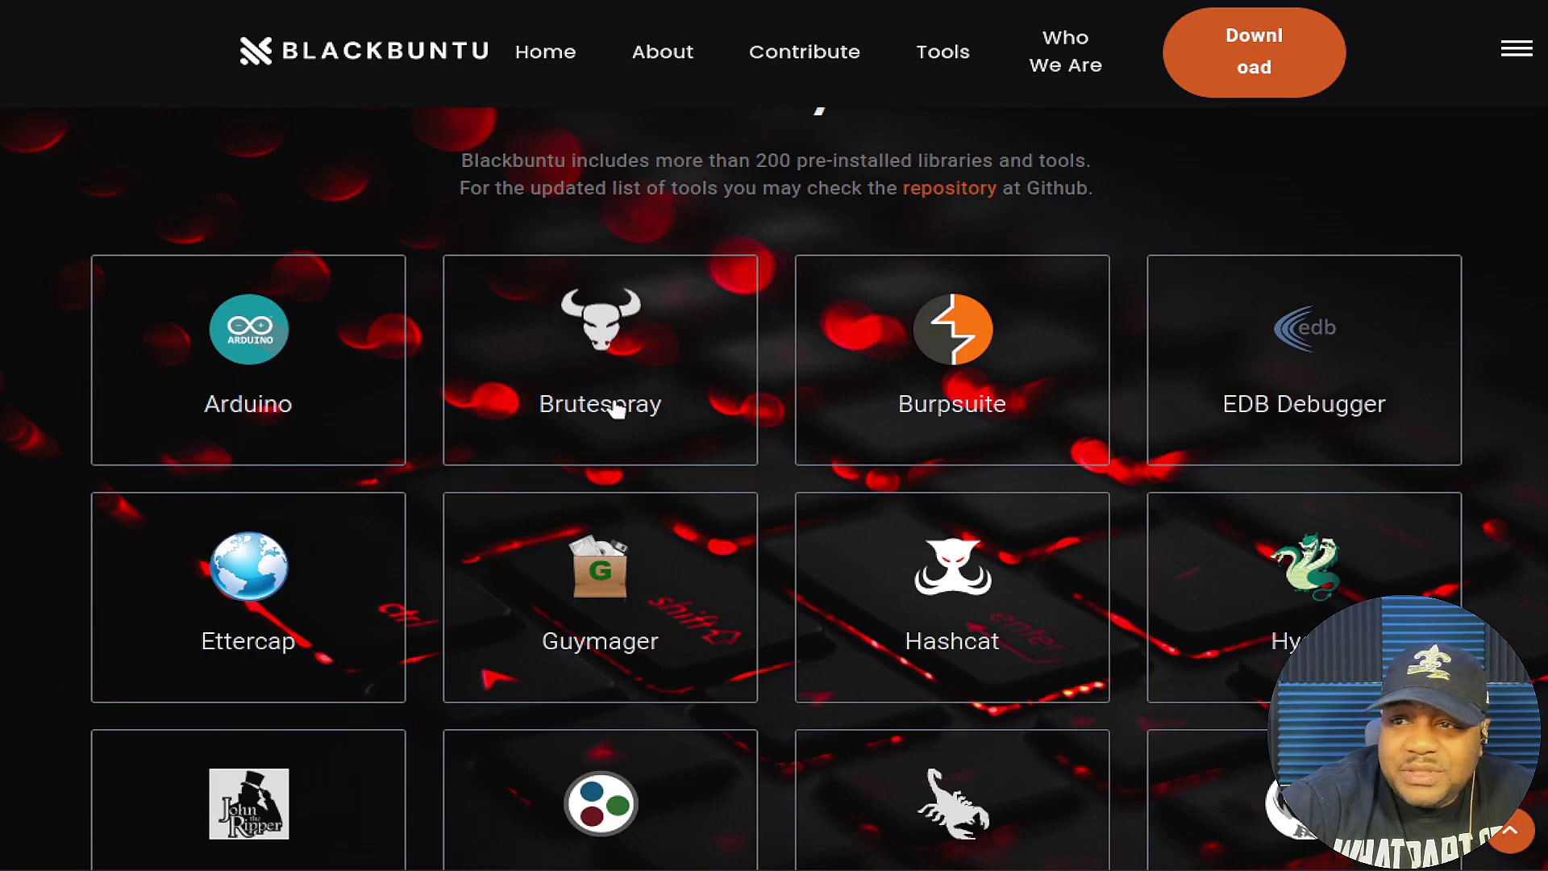
pyautogui.scroll(-2, 927, 387)
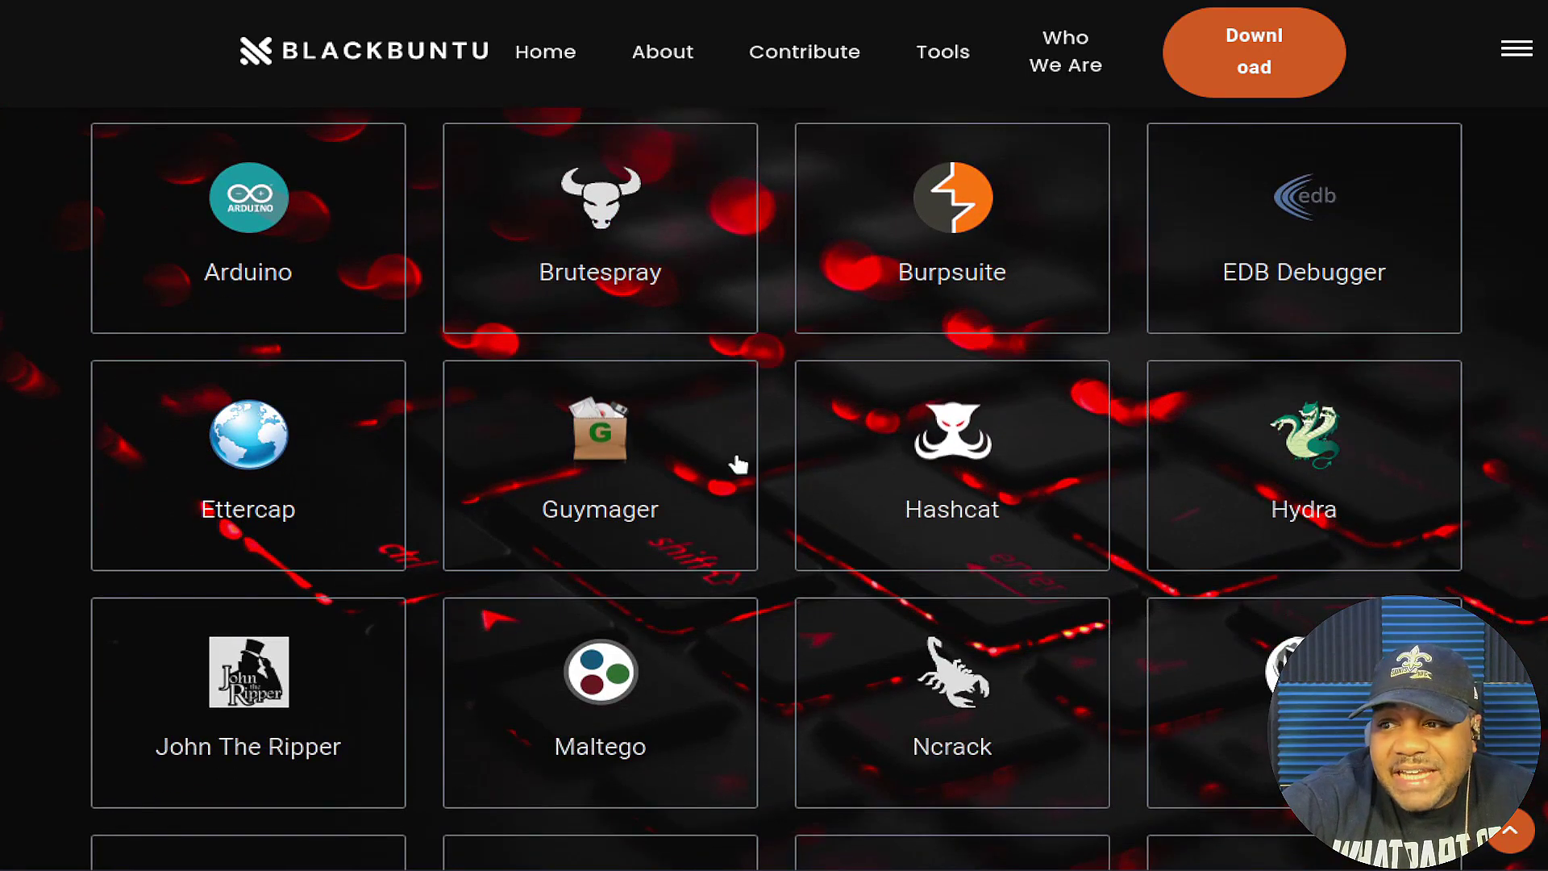
pyautogui.scroll(-3, 759, 425)
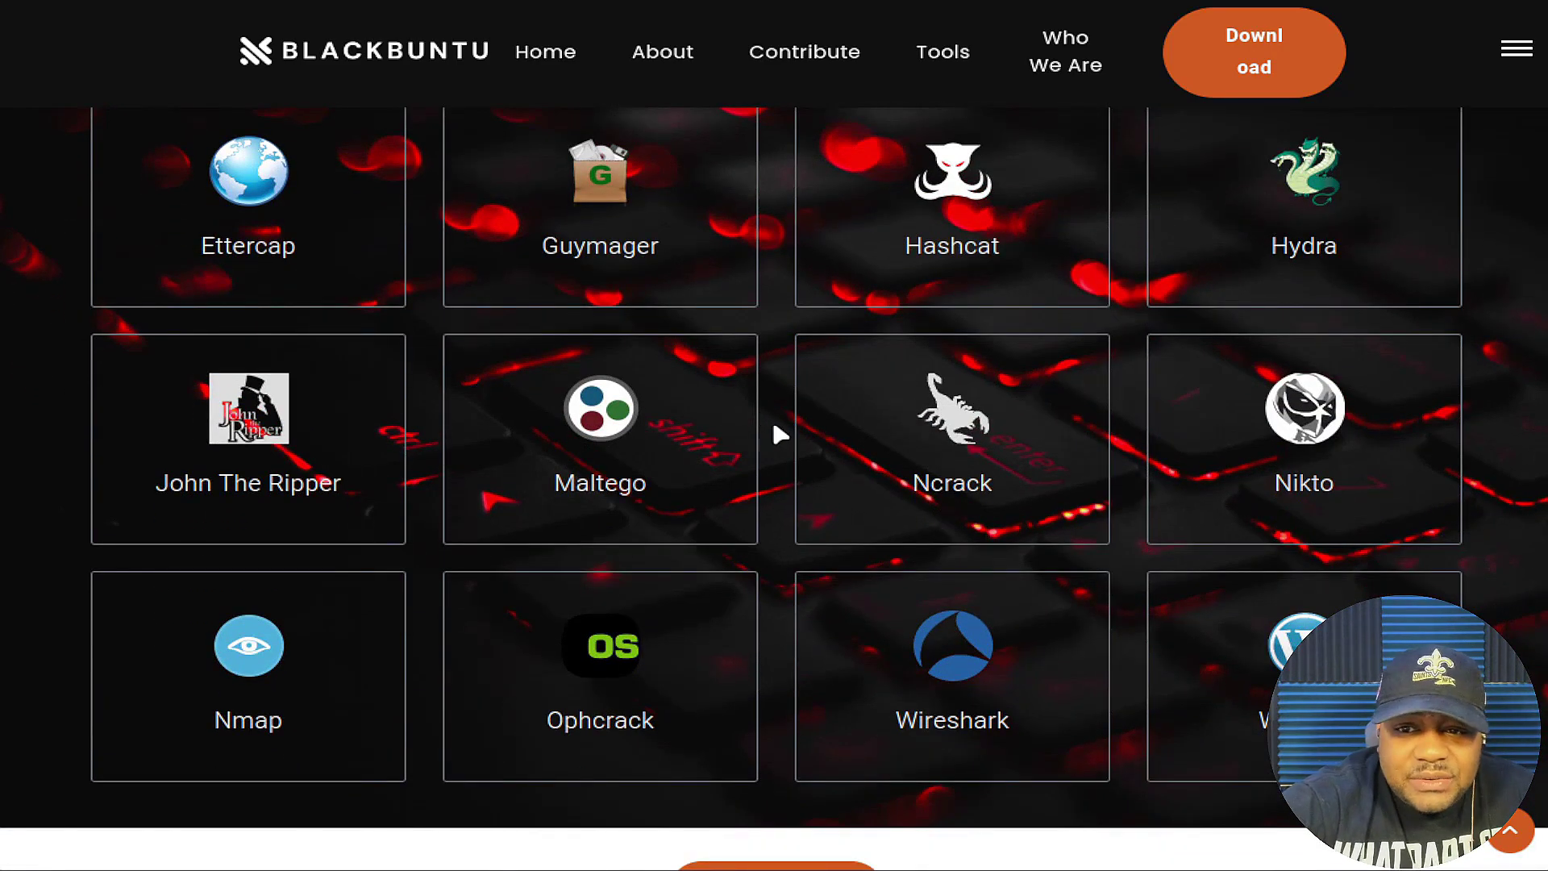
pyautogui.scroll(-4, 789, 426)
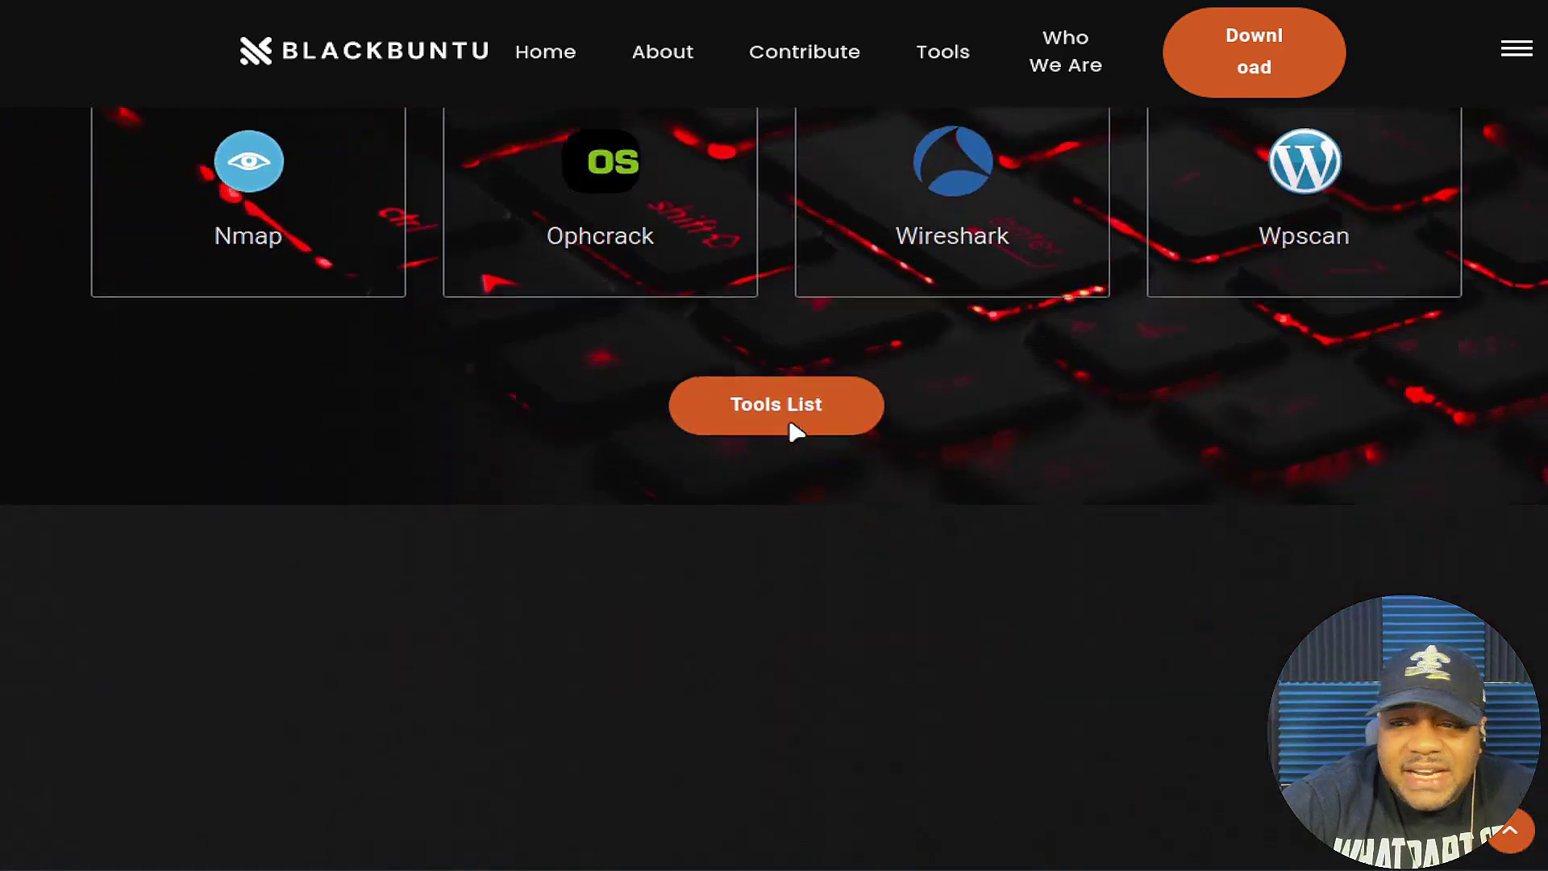
pyautogui.scroll(-2, 790, 425)
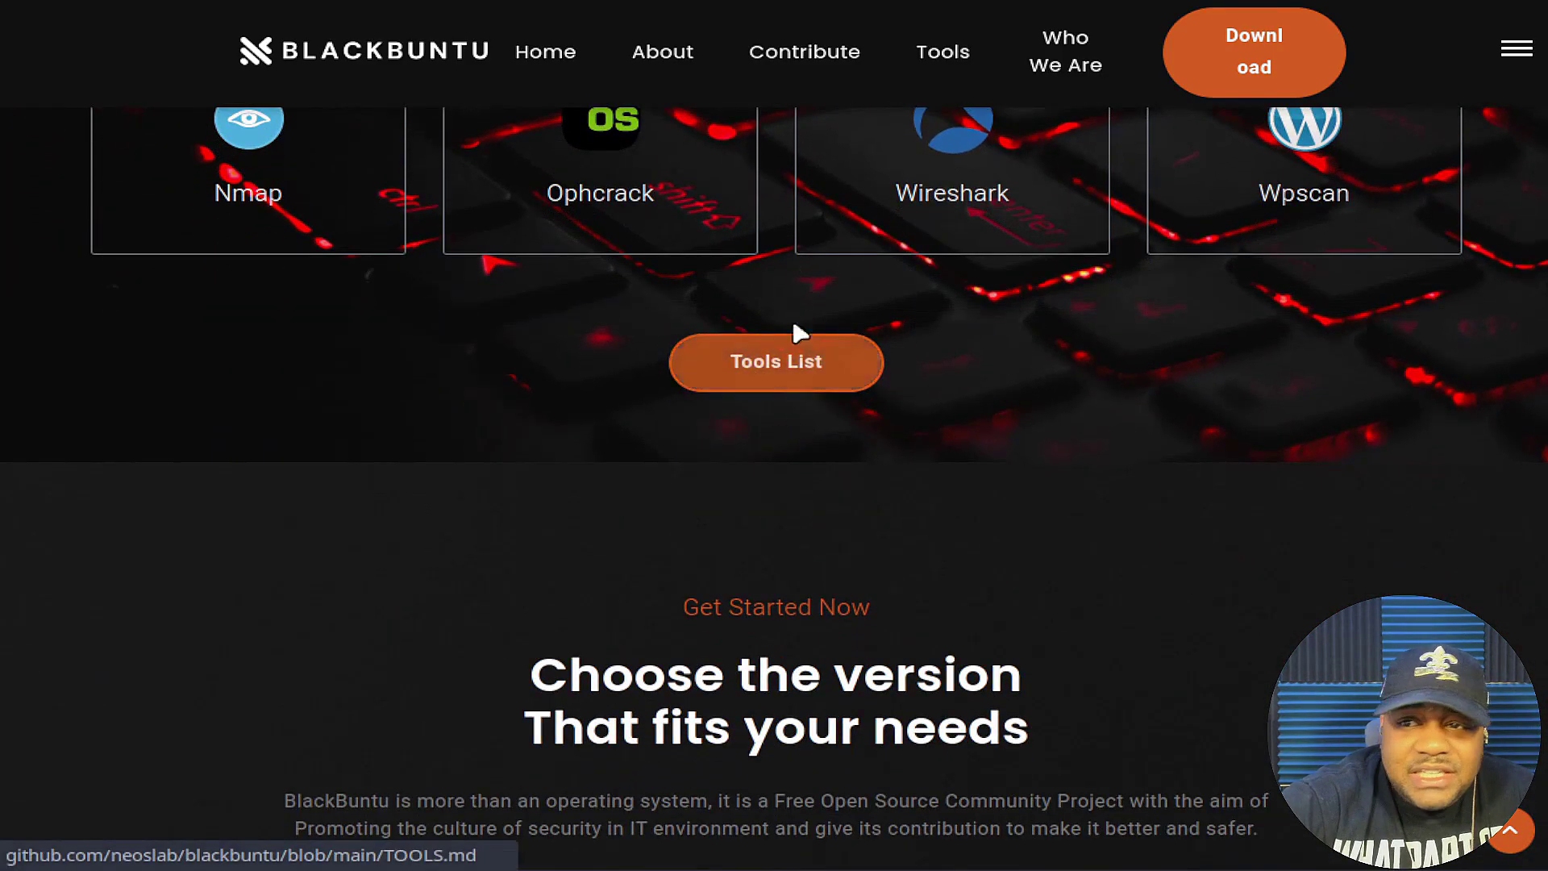
# - Compare the system requirements of the Basic, Latest and Stable versions, and look at the Who is Behind it section
pyautogui.scroll(-6, 933, 525)
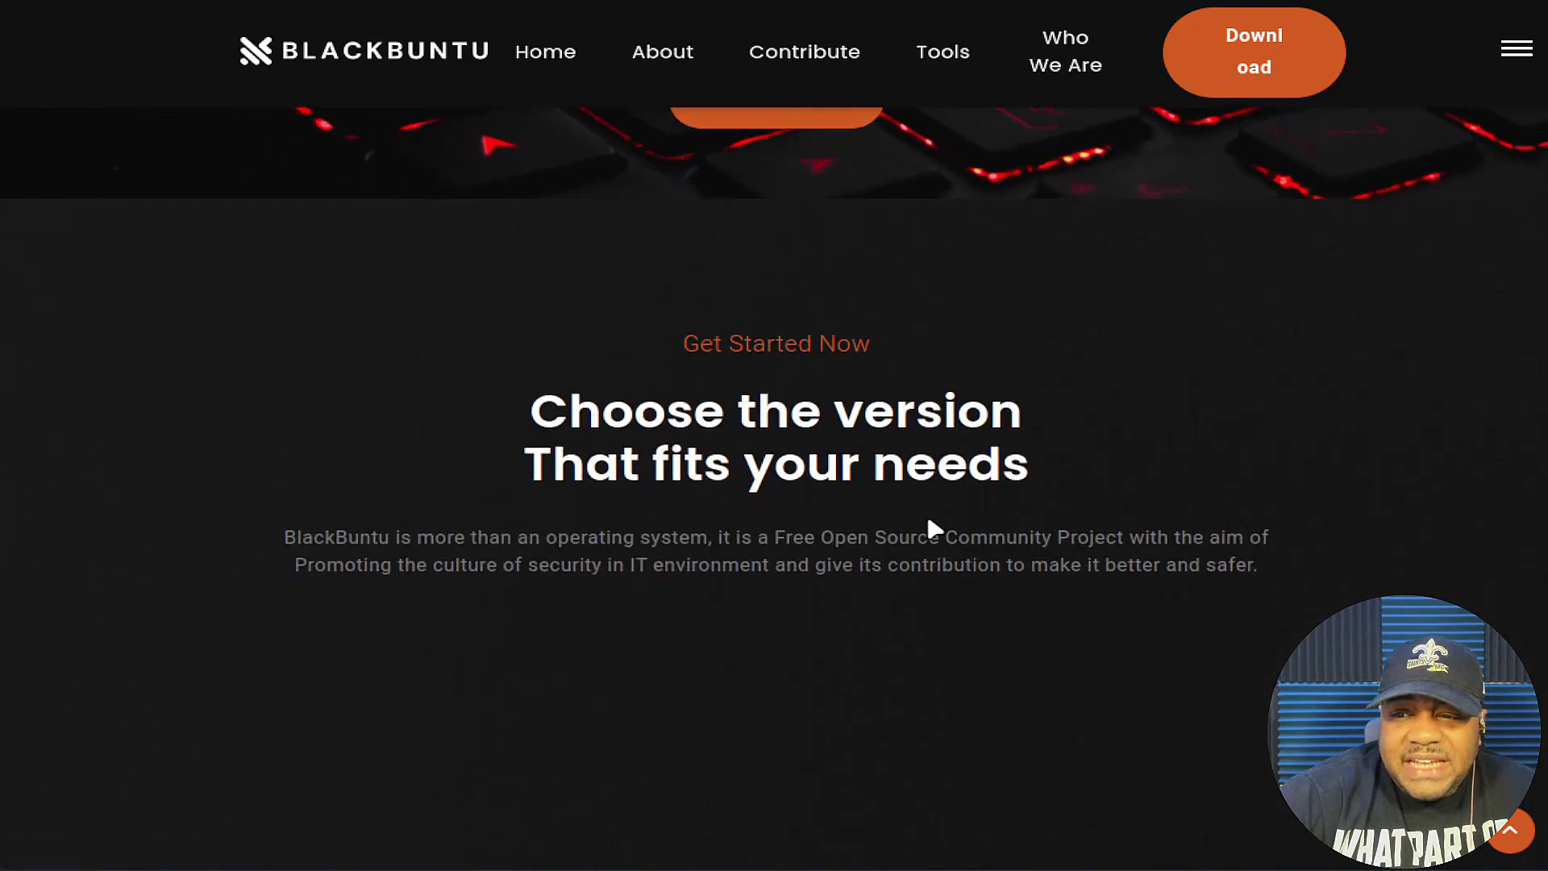
pyautogui.scroll(-2, 951, 495)
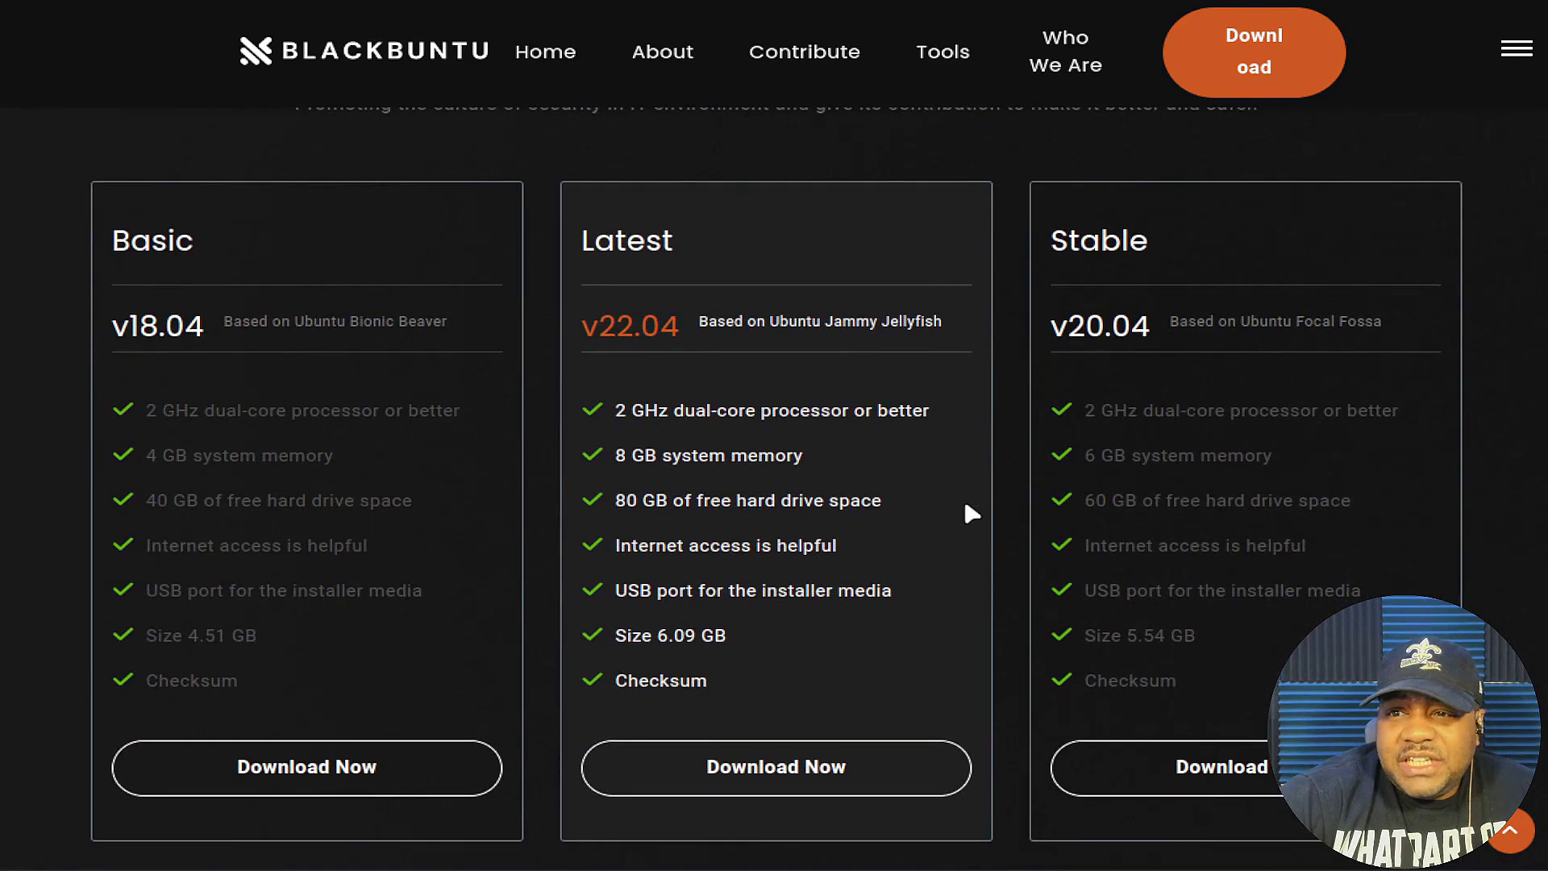
pyautogui.scroll(1, 1002, 519)
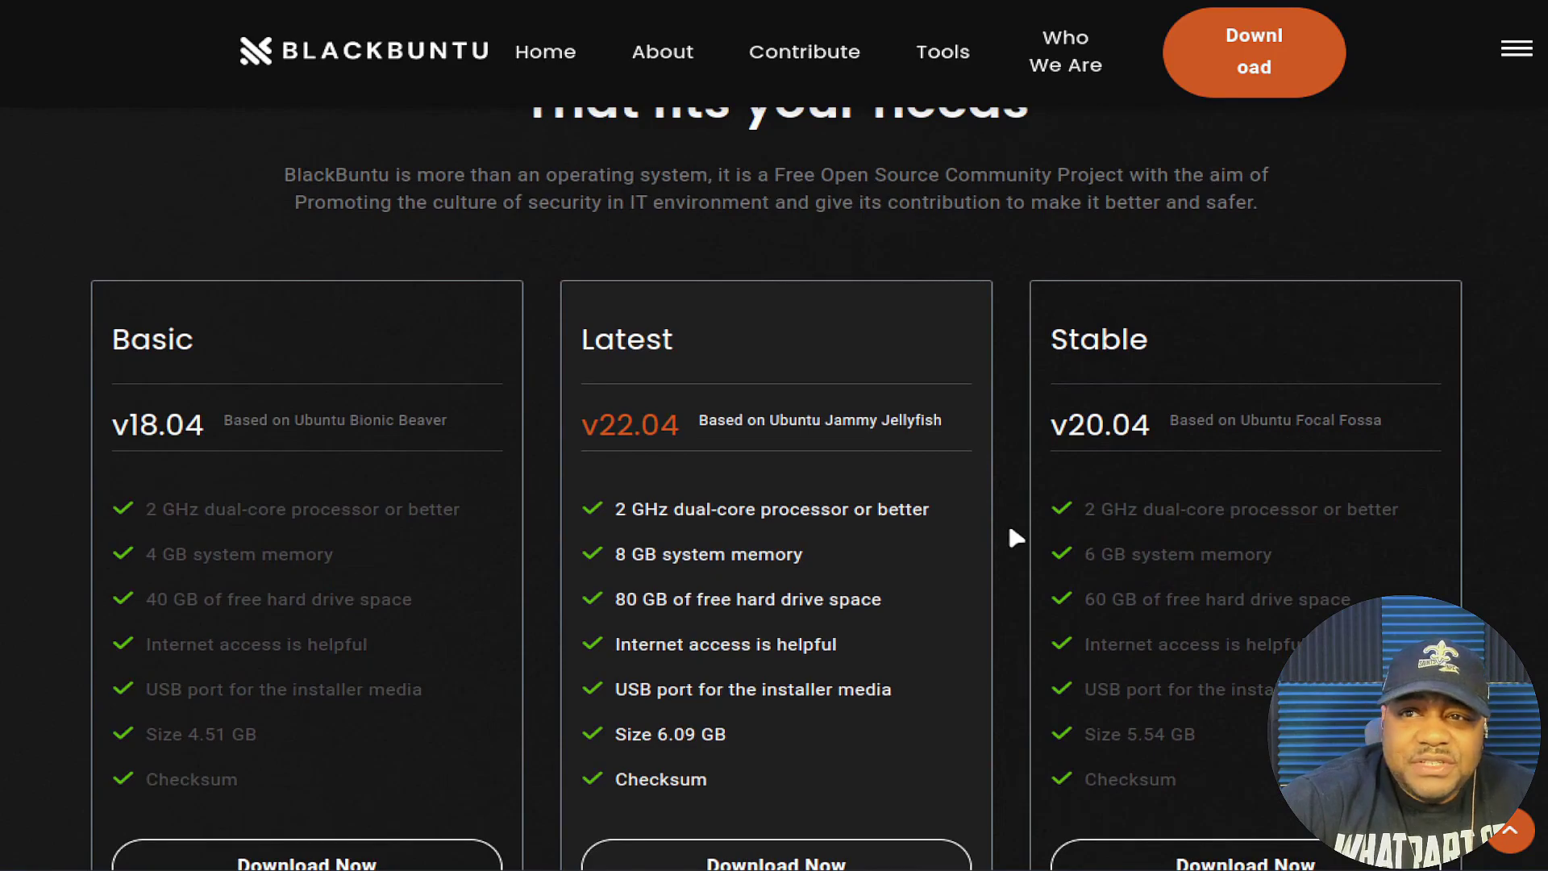
pyautogui.scroll(-1, 1008, 521)
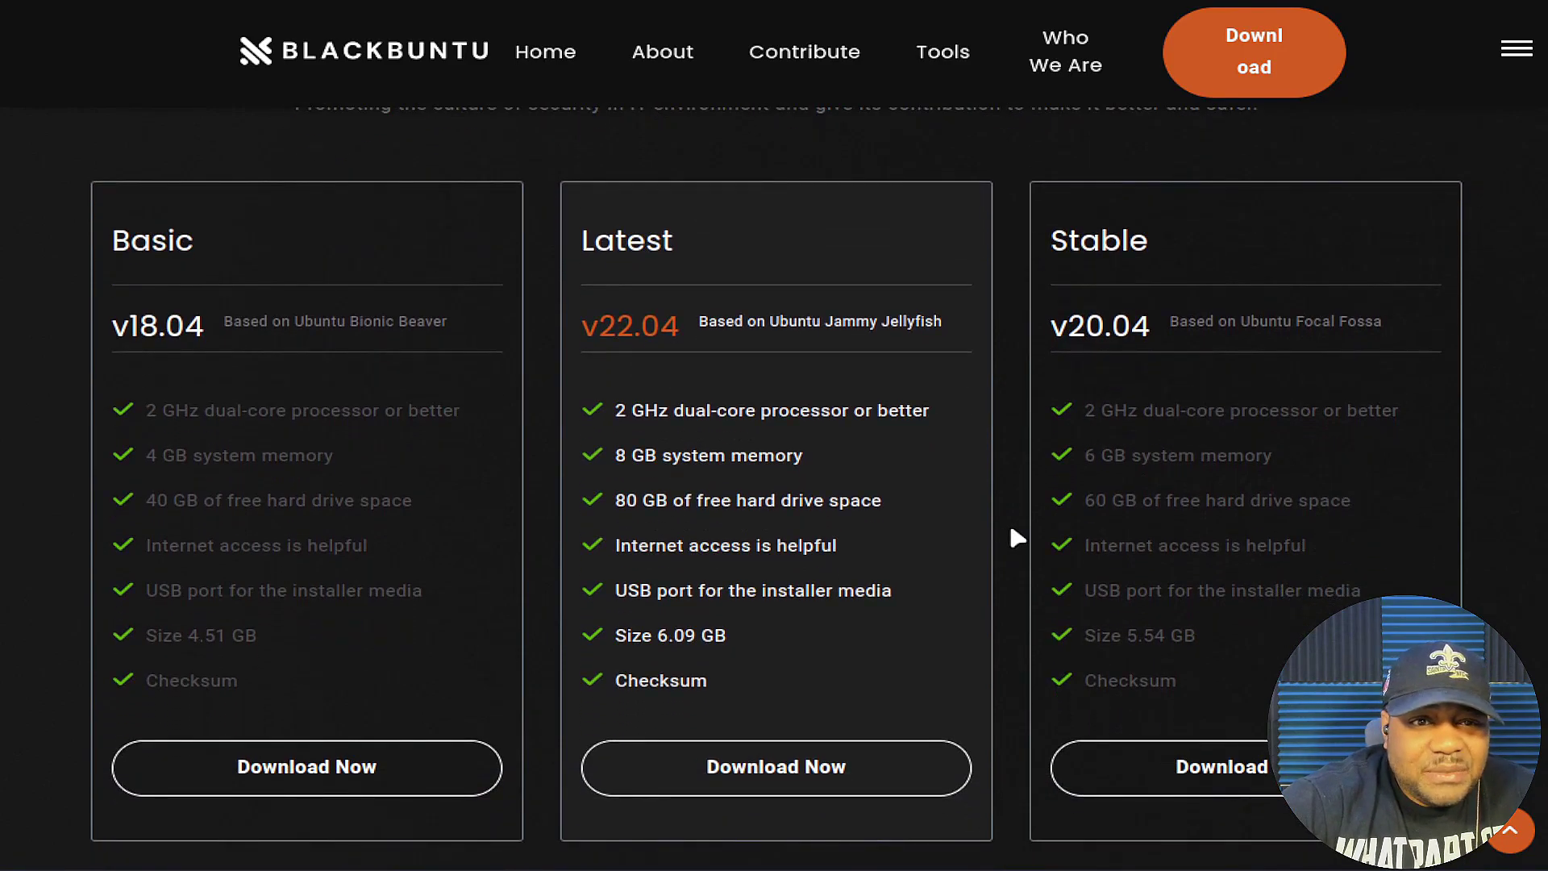
pyautogui.scroll(1, 1008, 521)
pyautogui.scroll(-1, 331, 322)
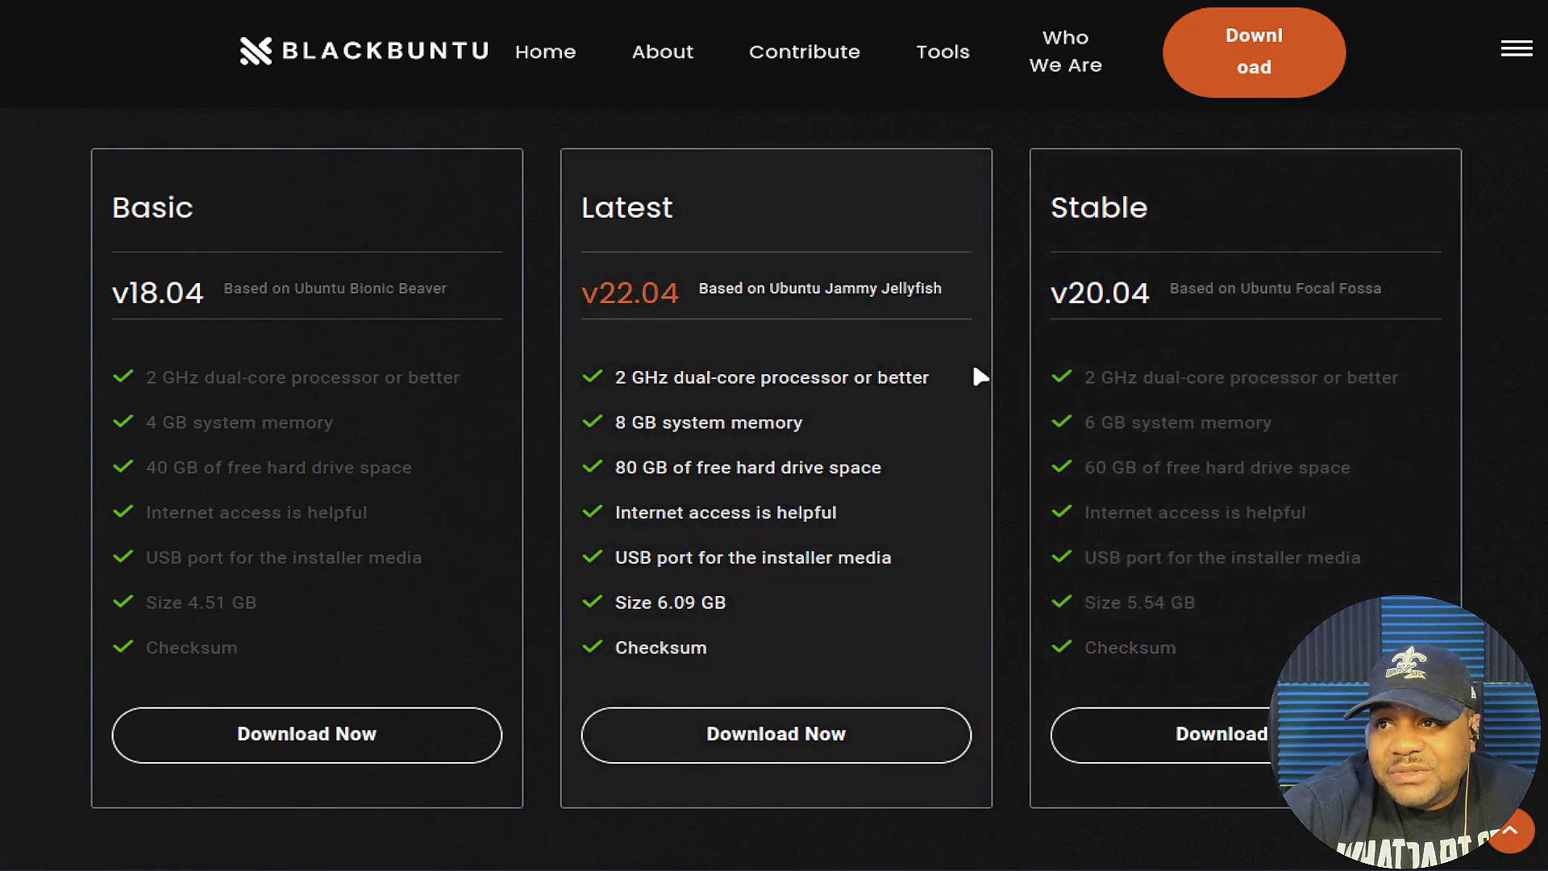
pyautogui.scroll(-5, 974, 359)
pyautogui.scroll(5, 965, 357)
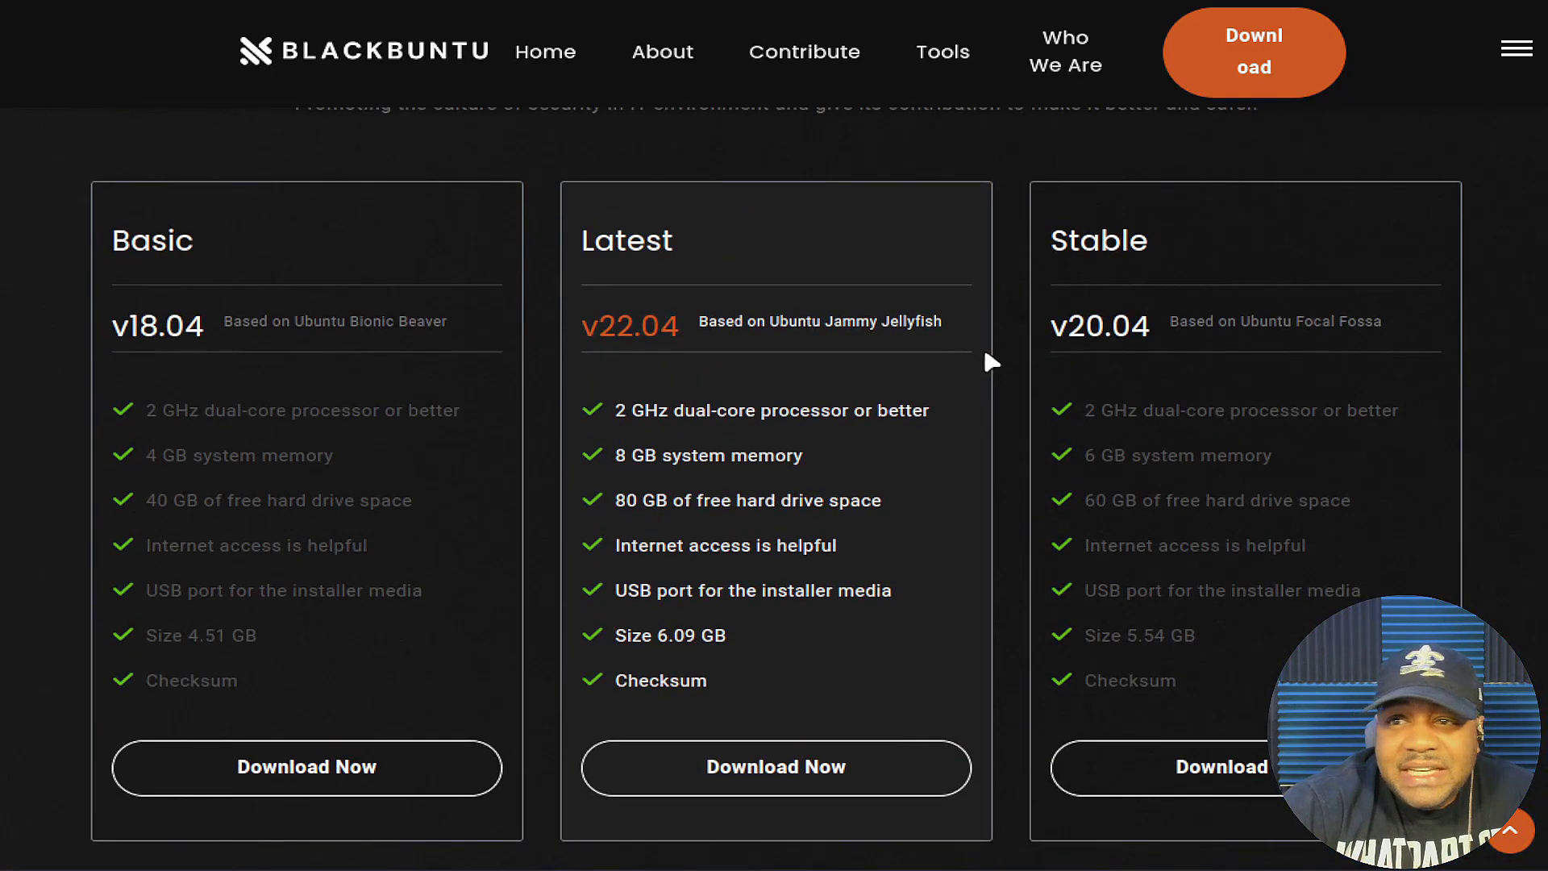
pyautogui.scroll(-11, 1008, 372)
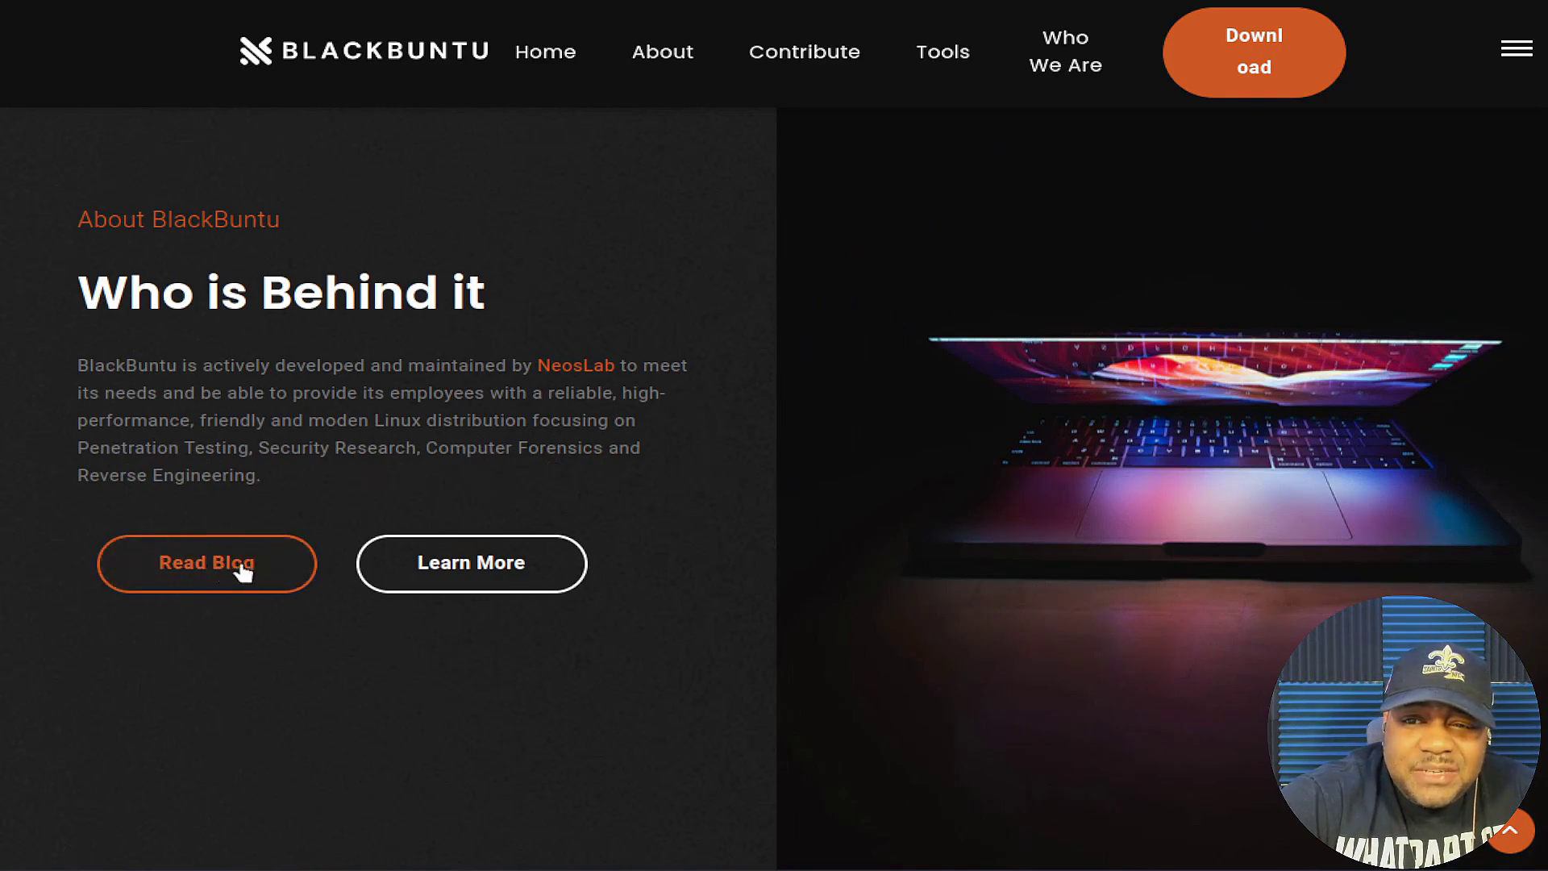
pyautogui.scroll(-4, 701, 500)
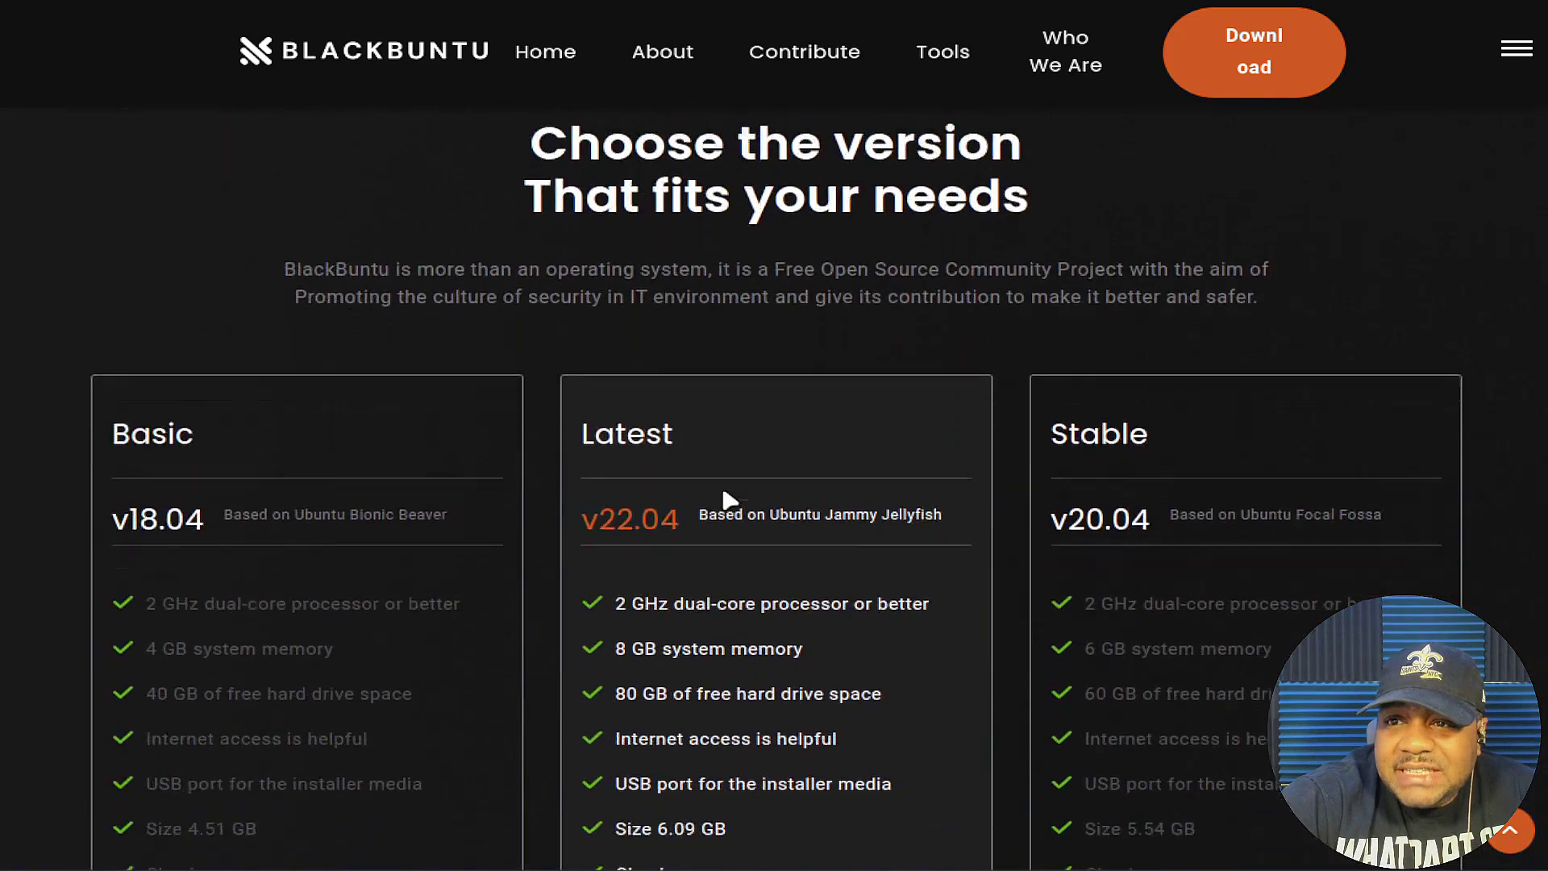
# - Download the Latest v22.04 version based on Ubuntu Jammy Jellyfish
pyautogui.scroll(-5, 724, 494)
pyautogui.scroll(4, 699, 508)
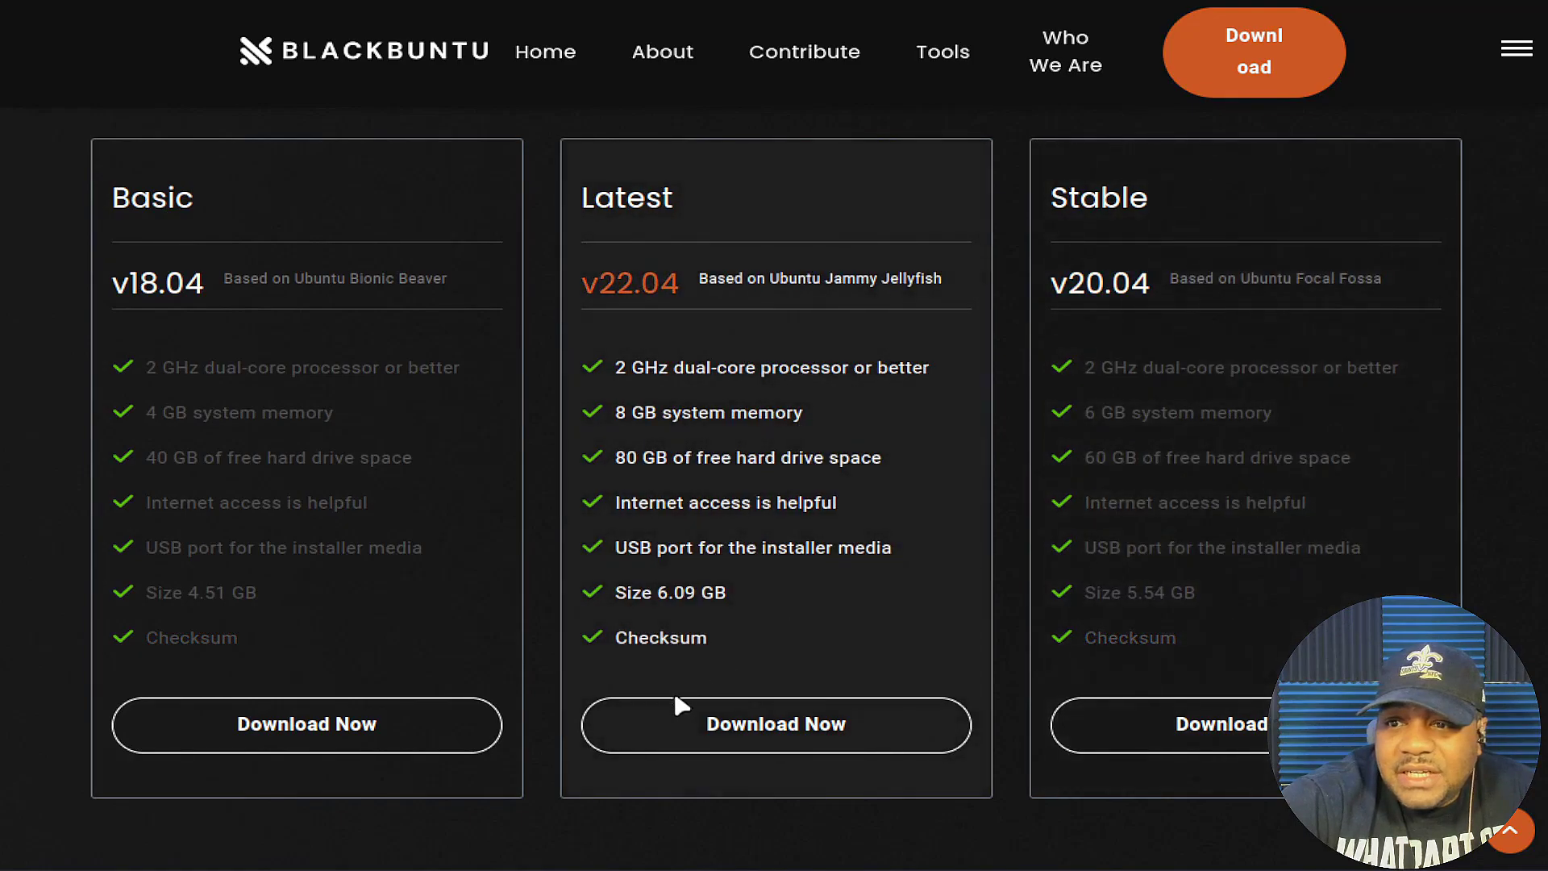
pyautogui.click(811, 744)
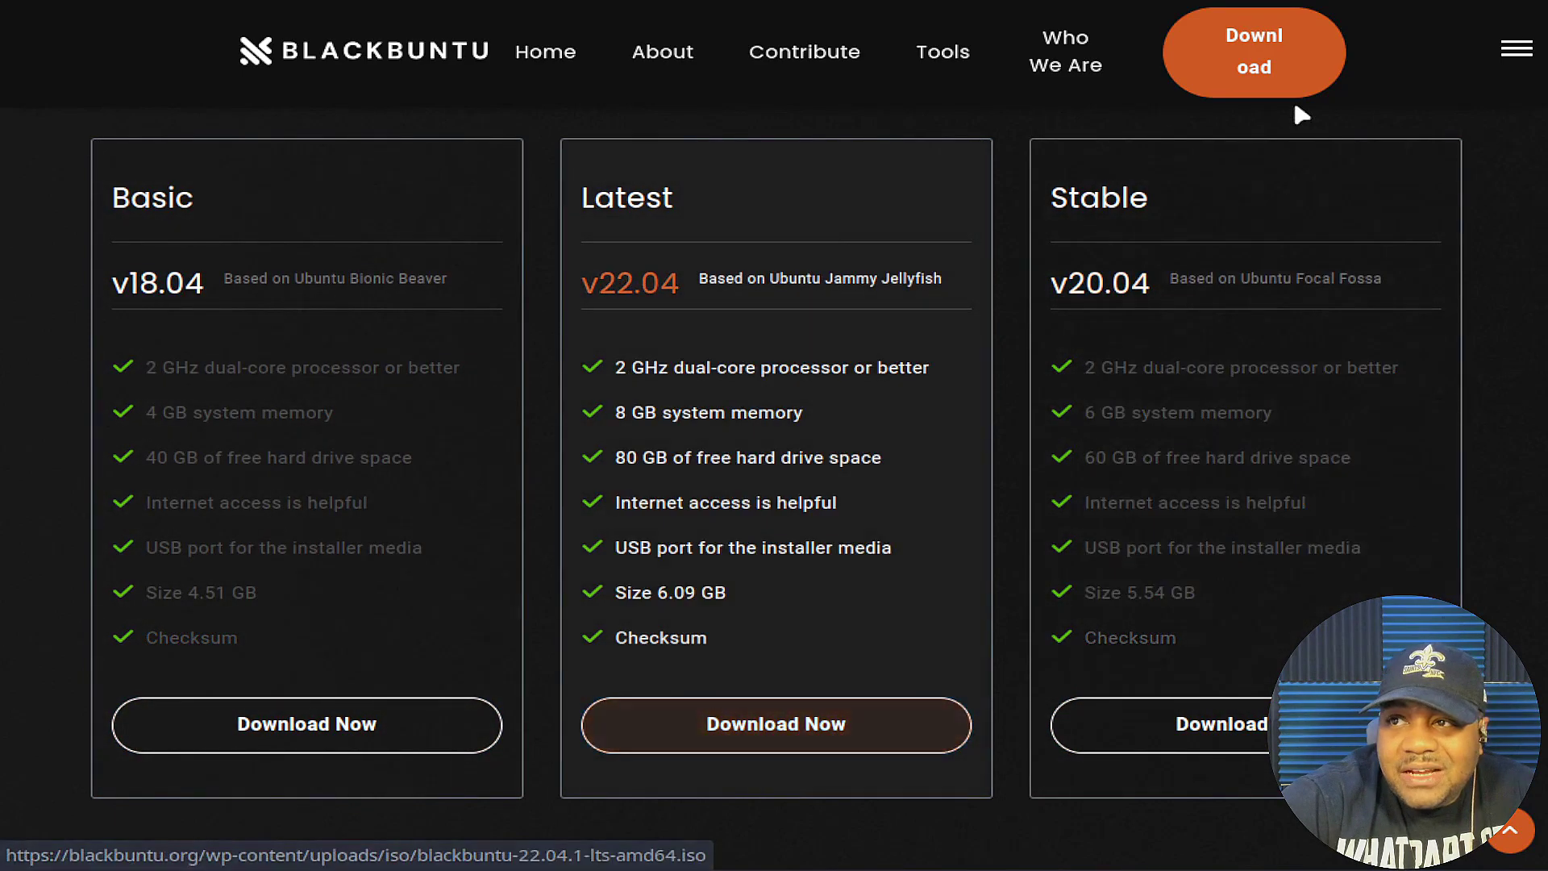
pyautogui.scroll(1, 1002, 299)
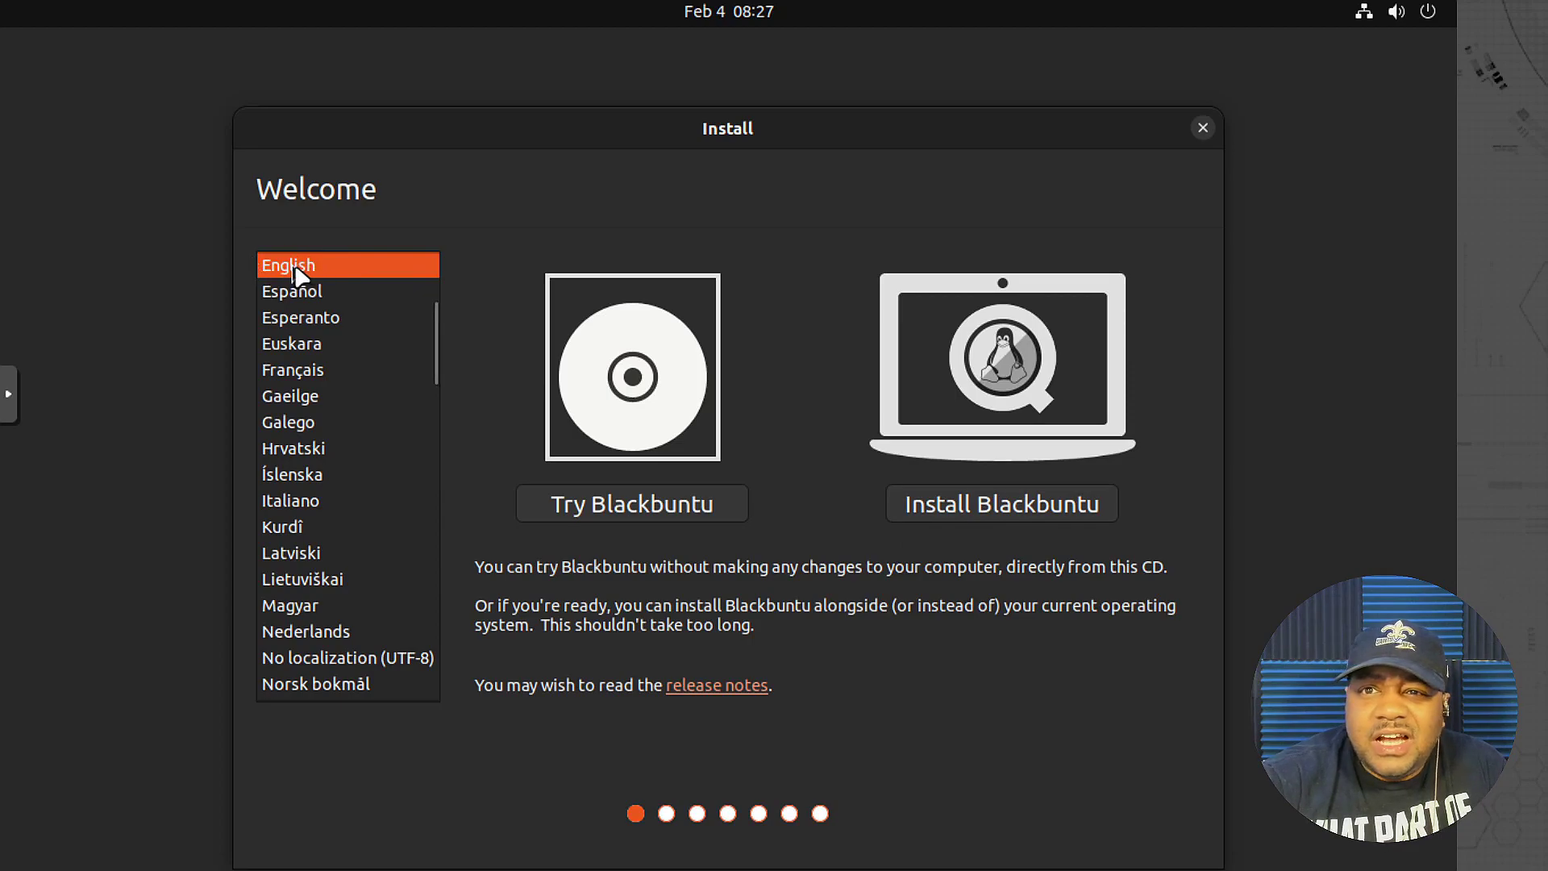
# - Start the Blackbuntu installation in English with the English (US) keyboard layout, and include third-party graphics, Wi-Fi and media format software
pyautogui.click(1024, 509)
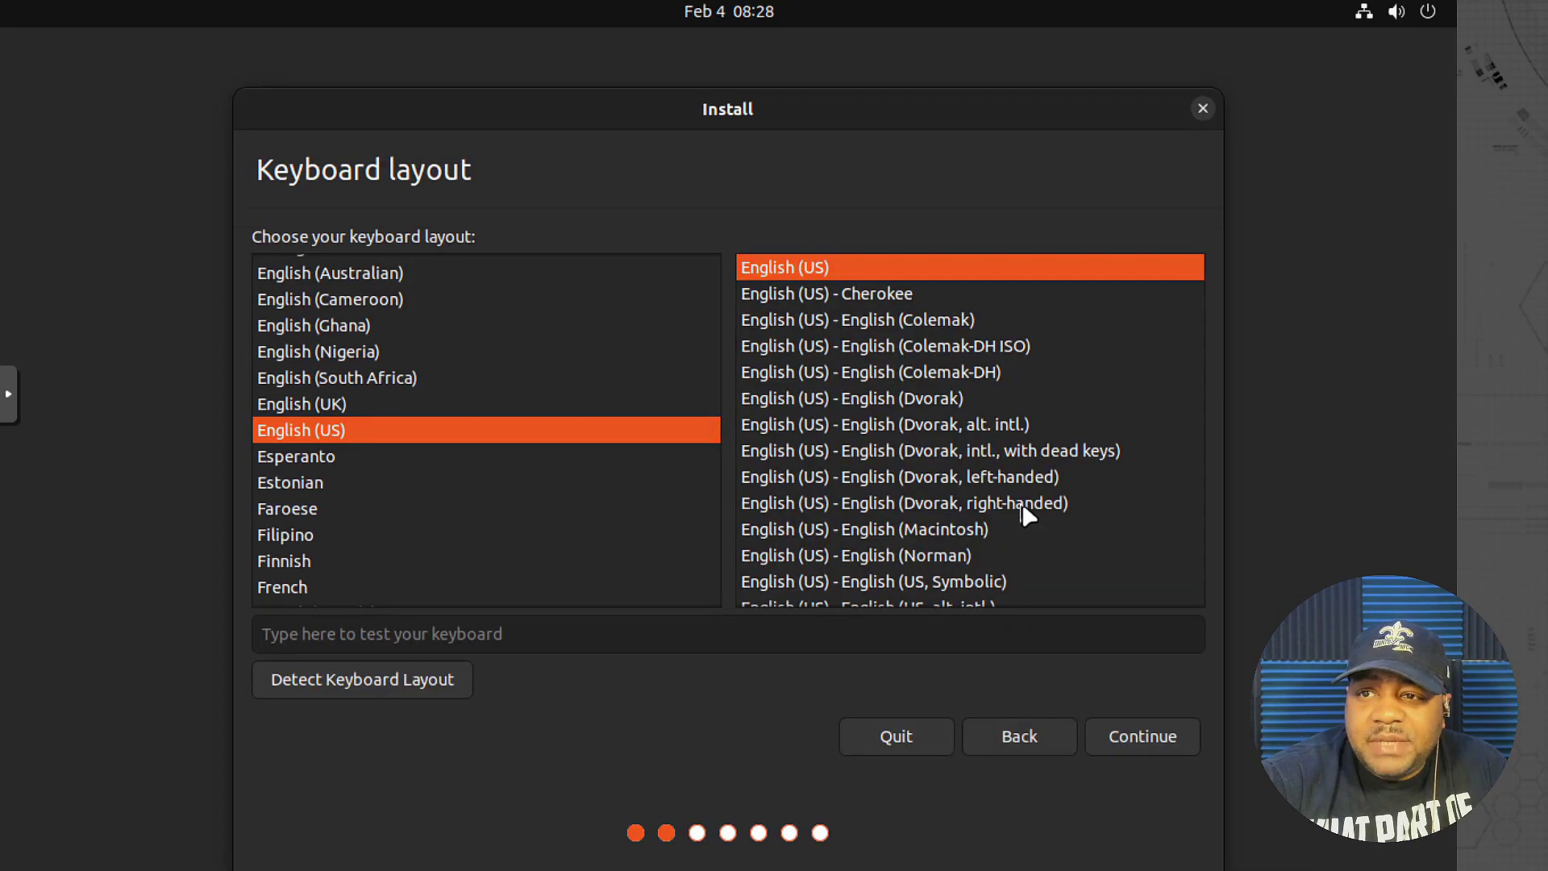
pyautogui.click(1153, 735)
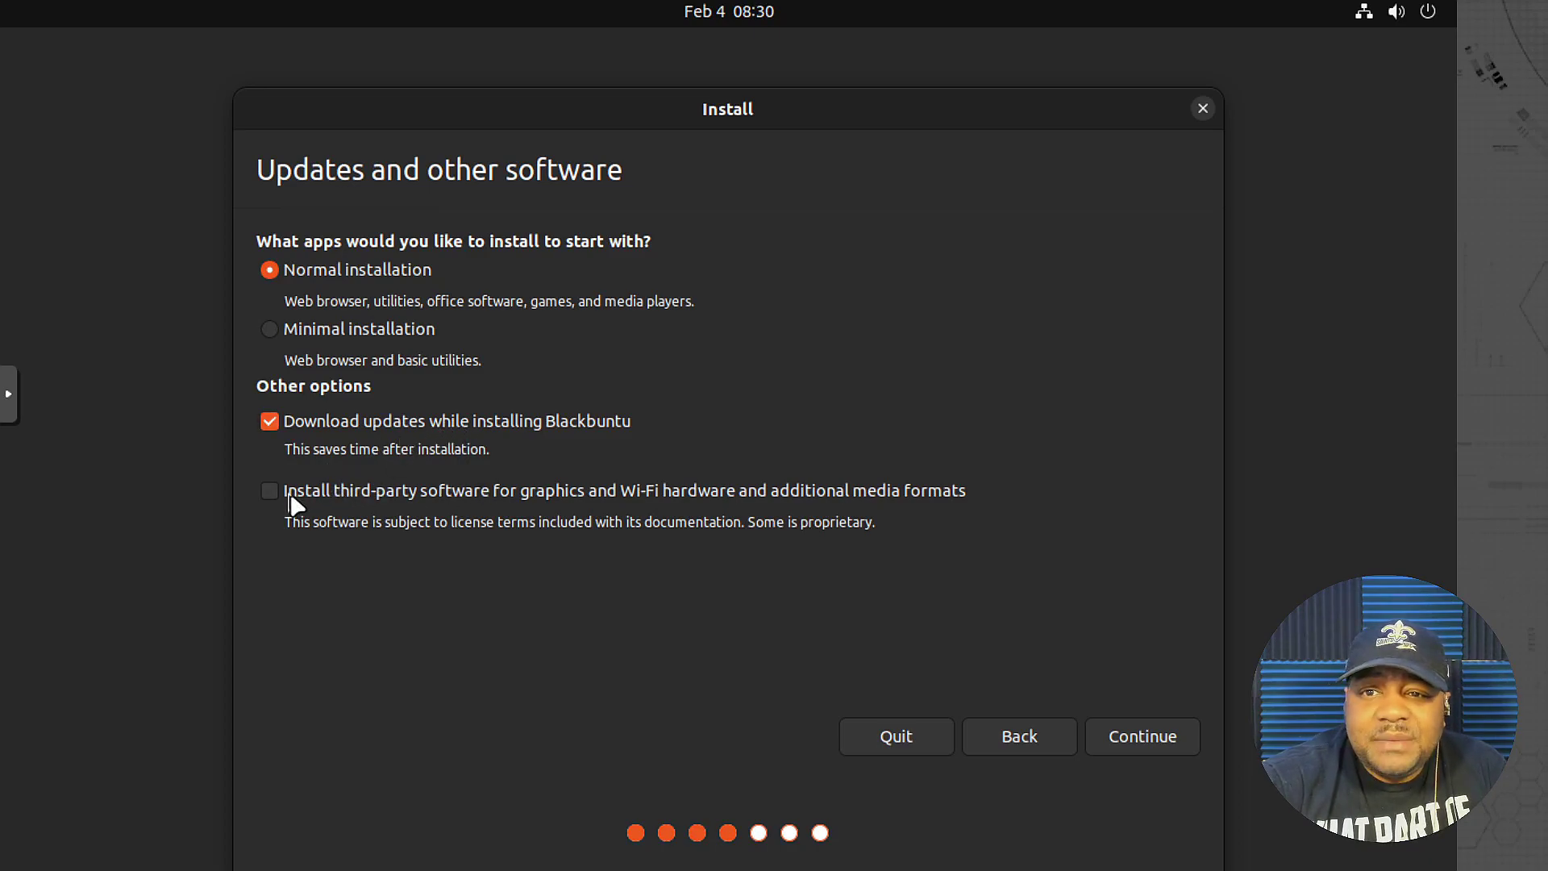
pyautogui.click(266, 493)
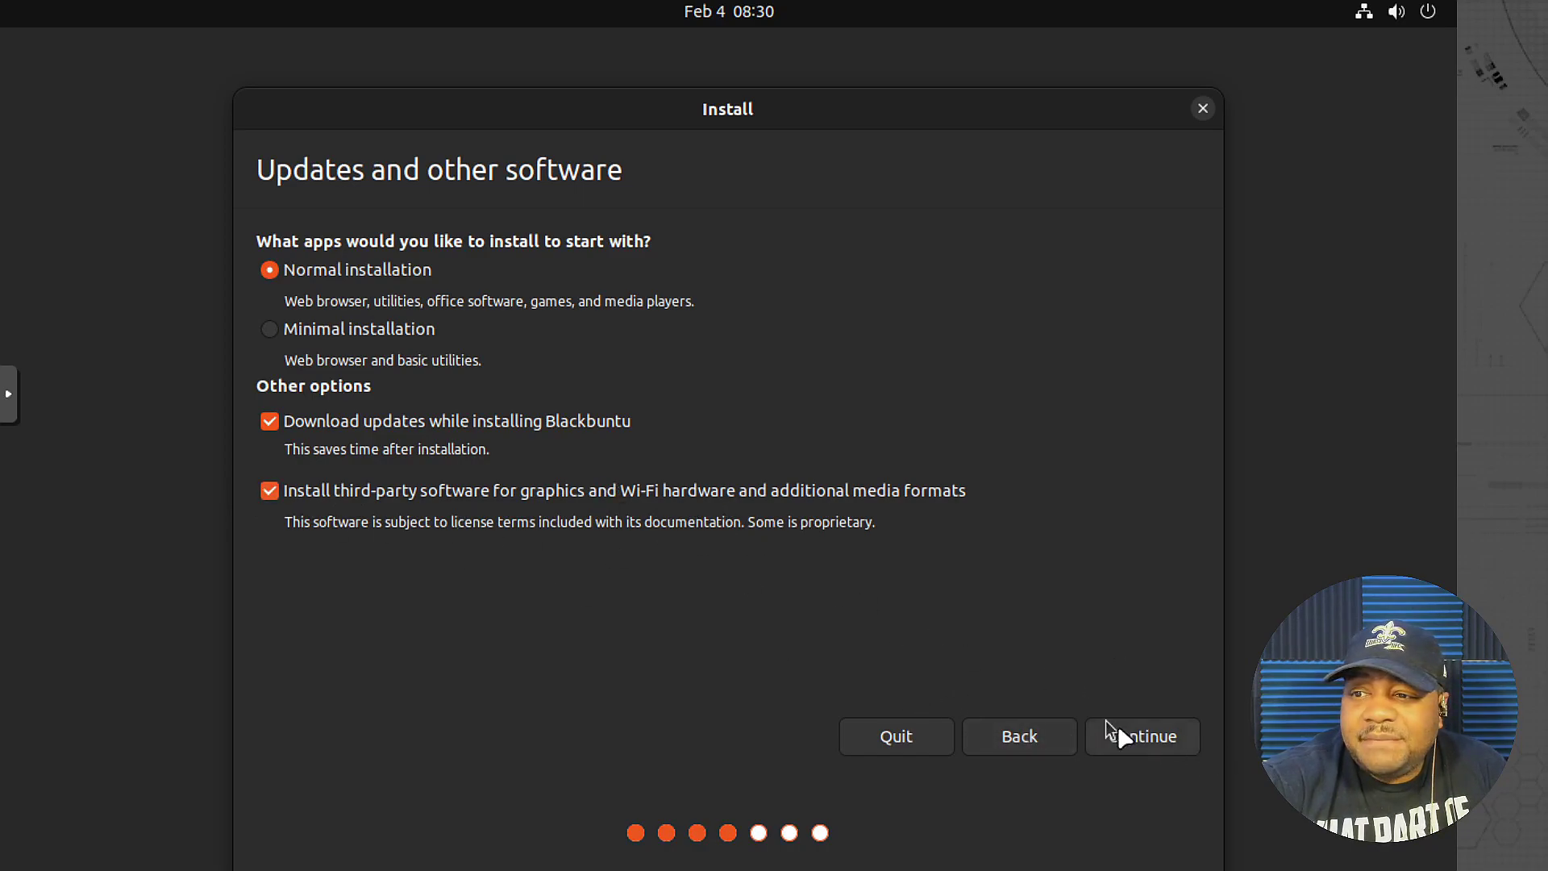
pyautogui.click(1144, 738)
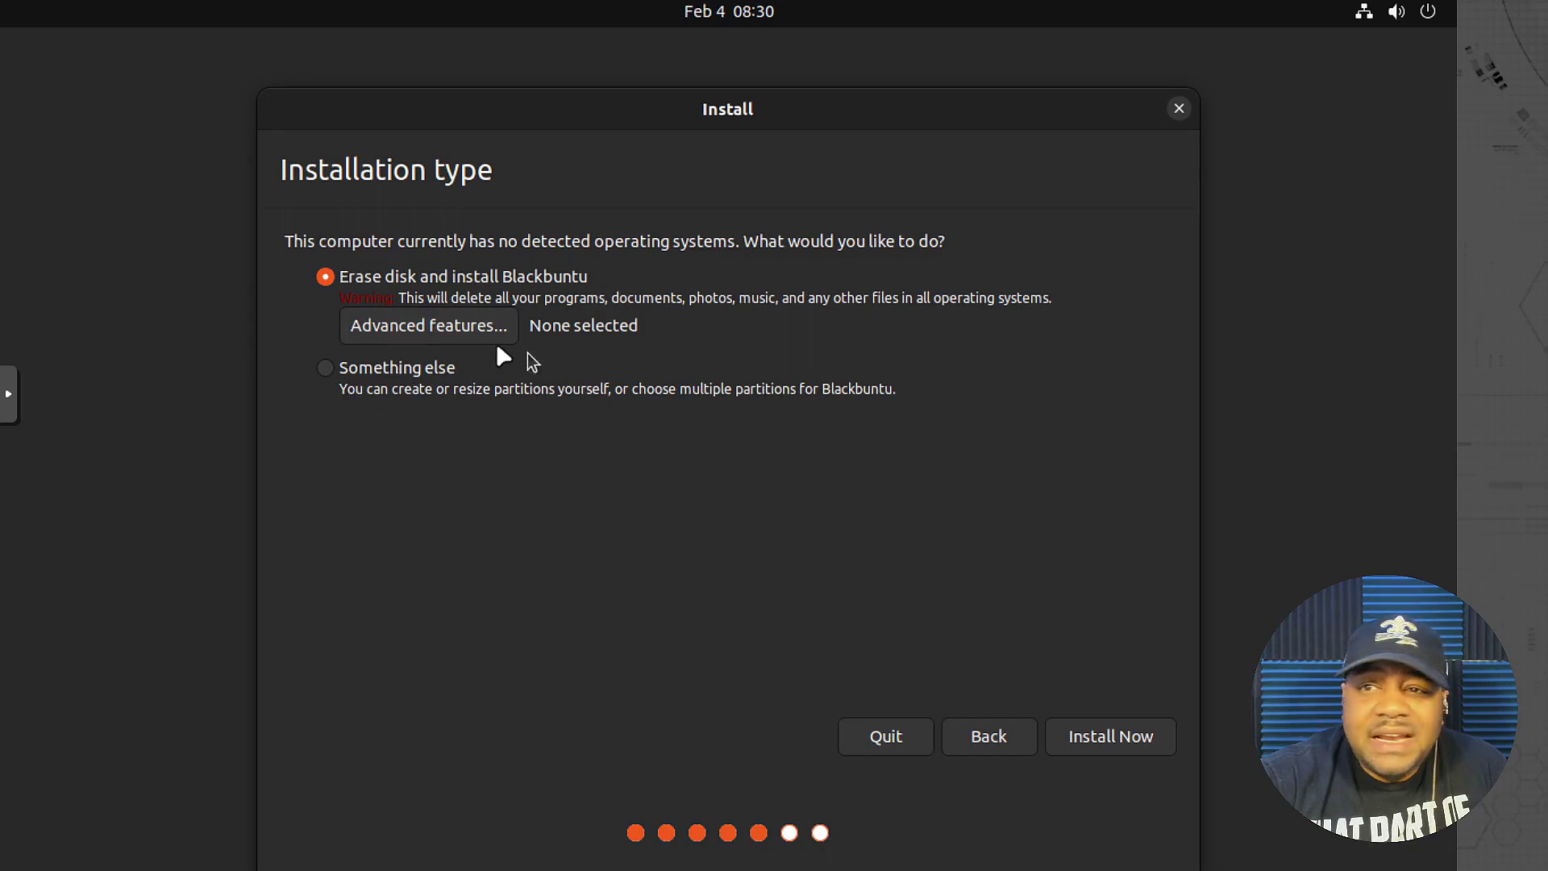
# - Choose to erase the disk with no advanced features, confirm writing the changes to disk, and accept the Los Angeles time zone
pyautogui.click(451, 331)
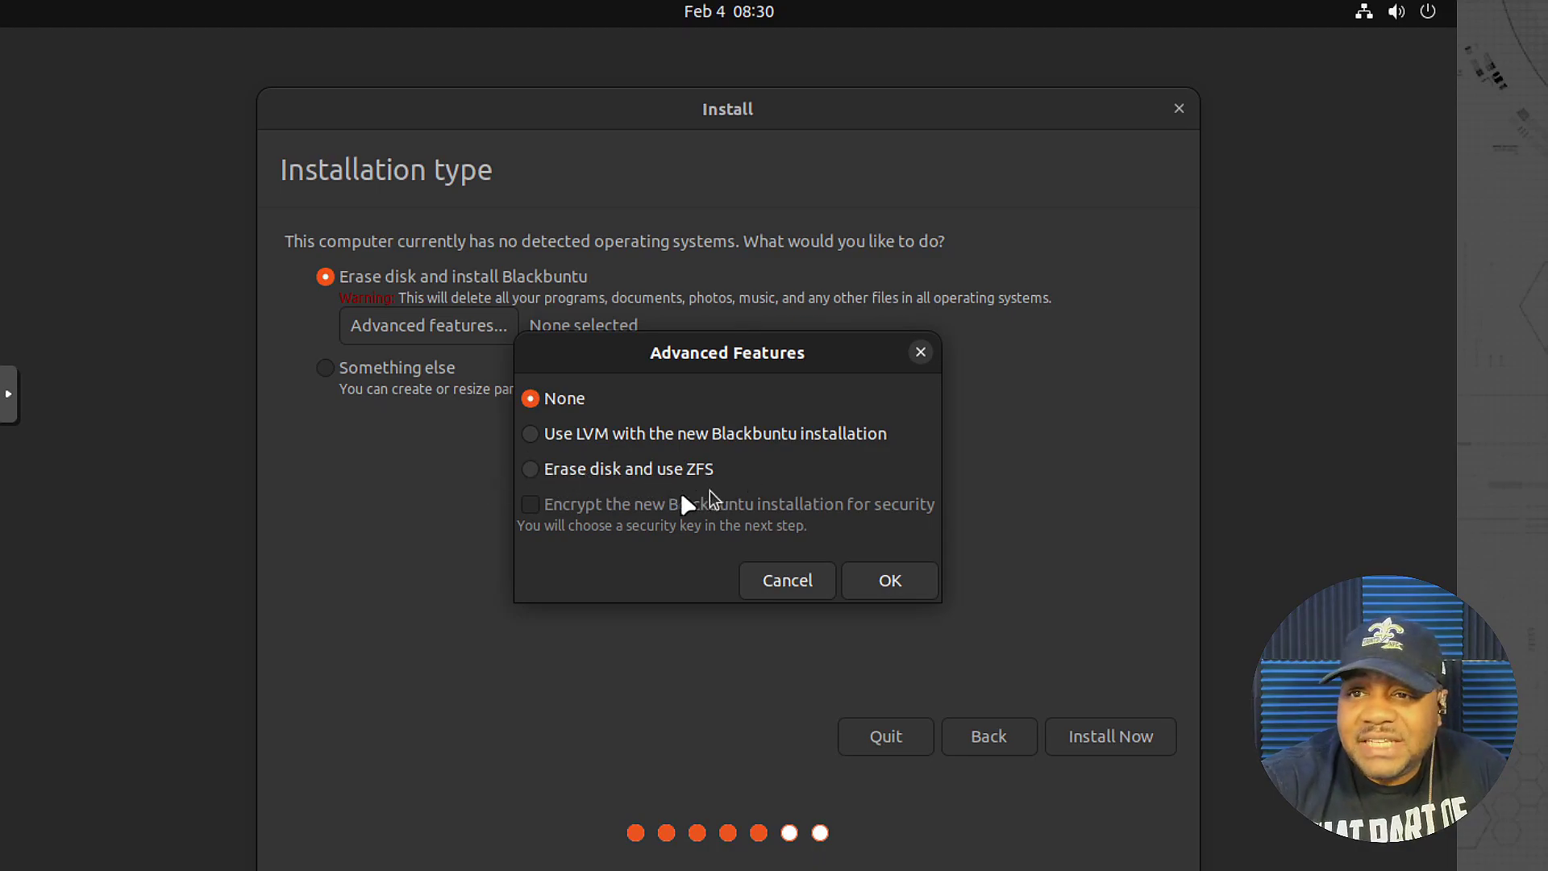
pyautogui.click(775, 579)
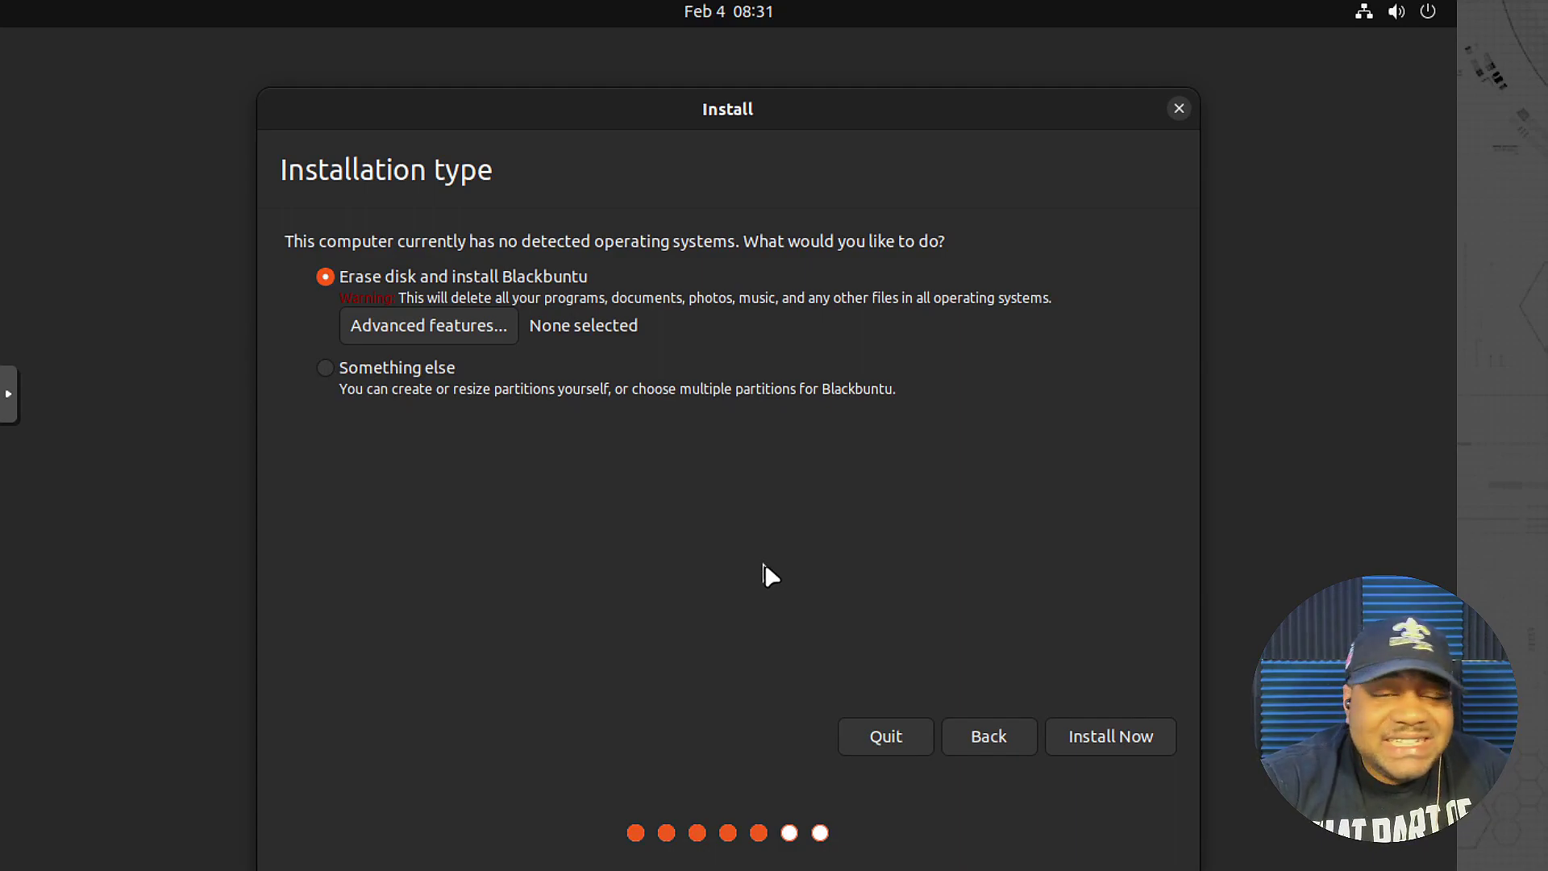
pyautogui.click(1130, 737)
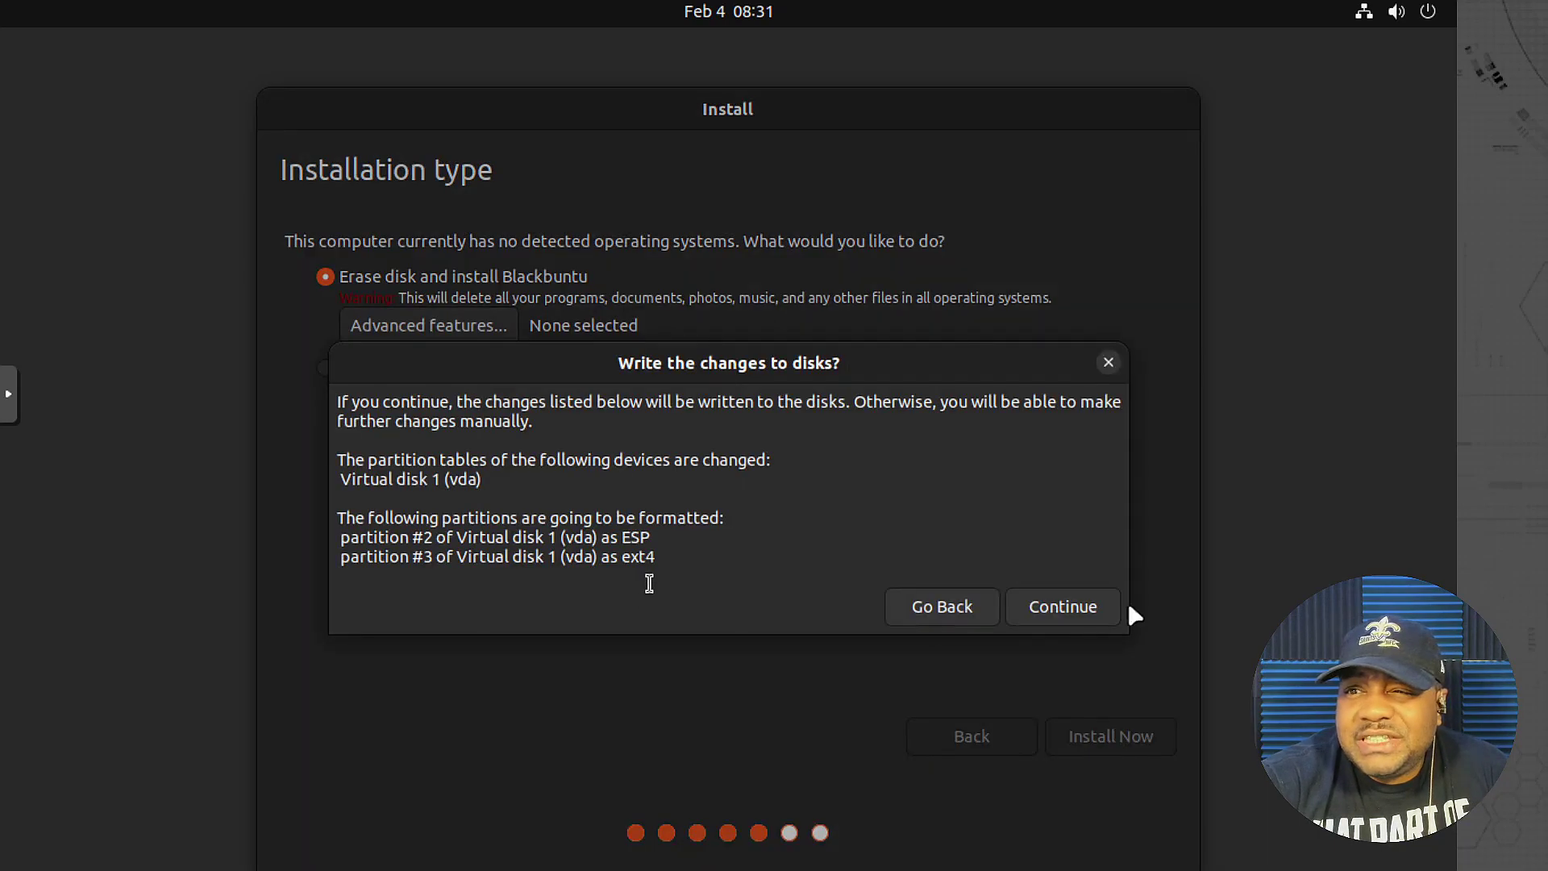
pyautogui.click(1066, 604)
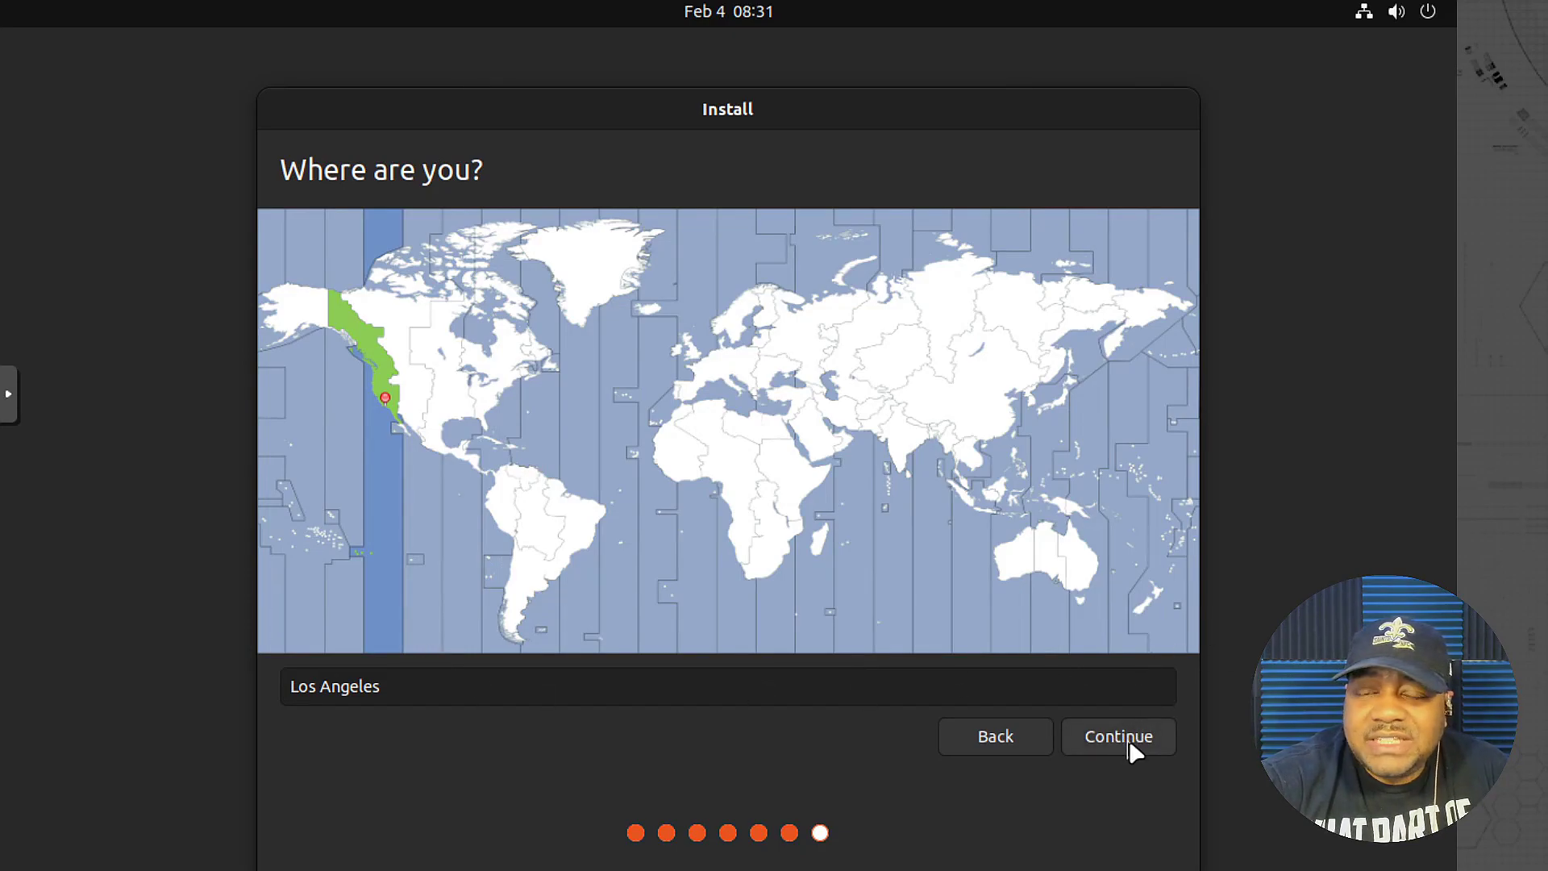
pyautogui.click(1129, 738)
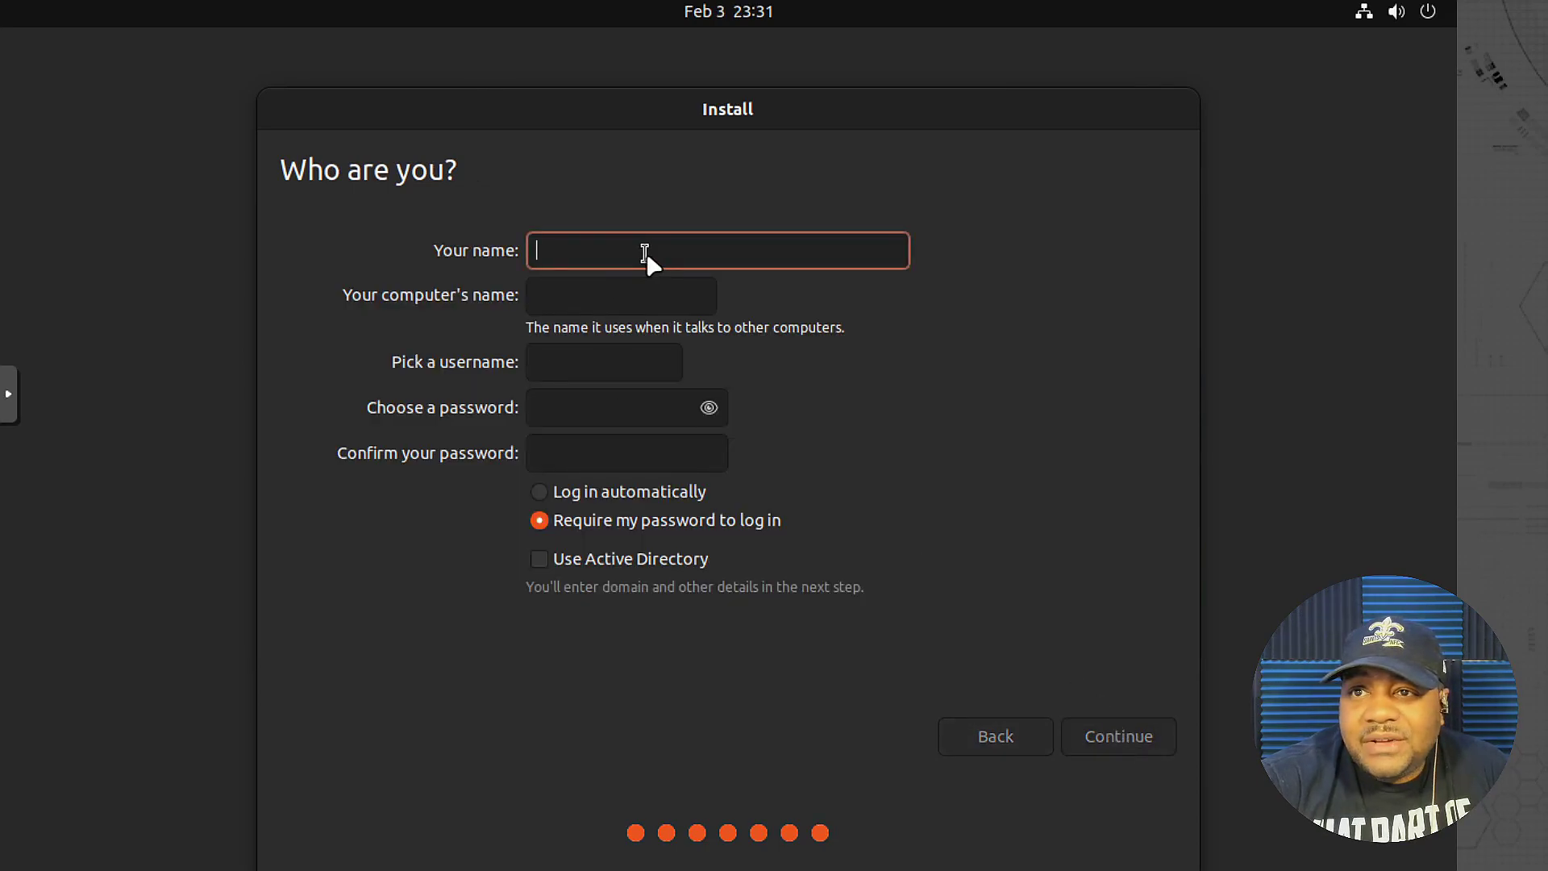
# - Enter the account holder's name, set the computer's name to blackbuntu22, and keep the suggested username
pyautogui.write('josh')
pyautogui.press('Tab')
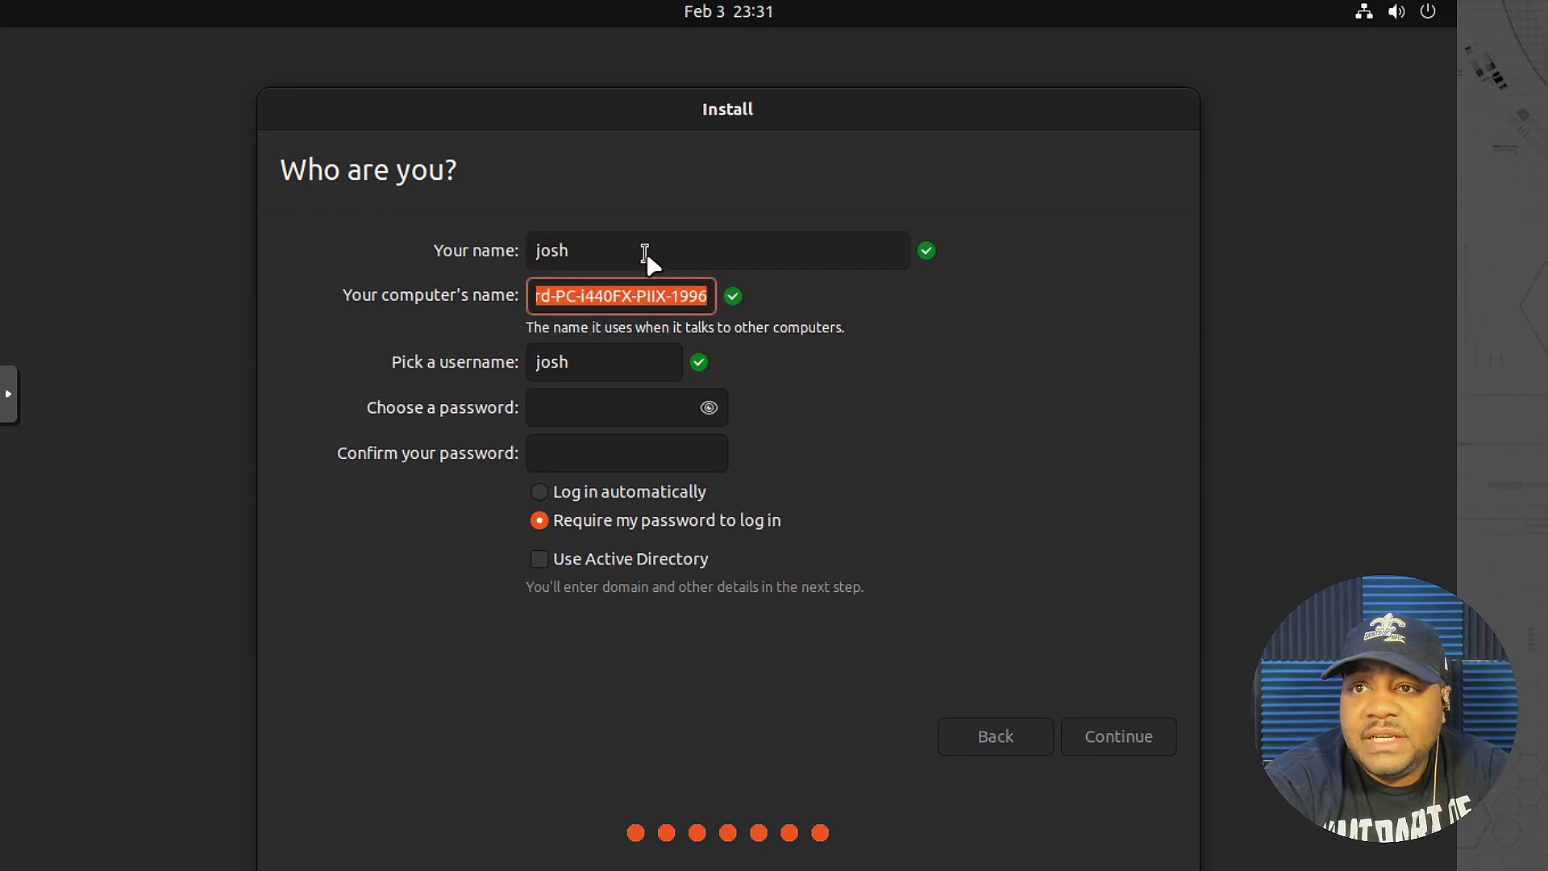
pyautogui.write('la')
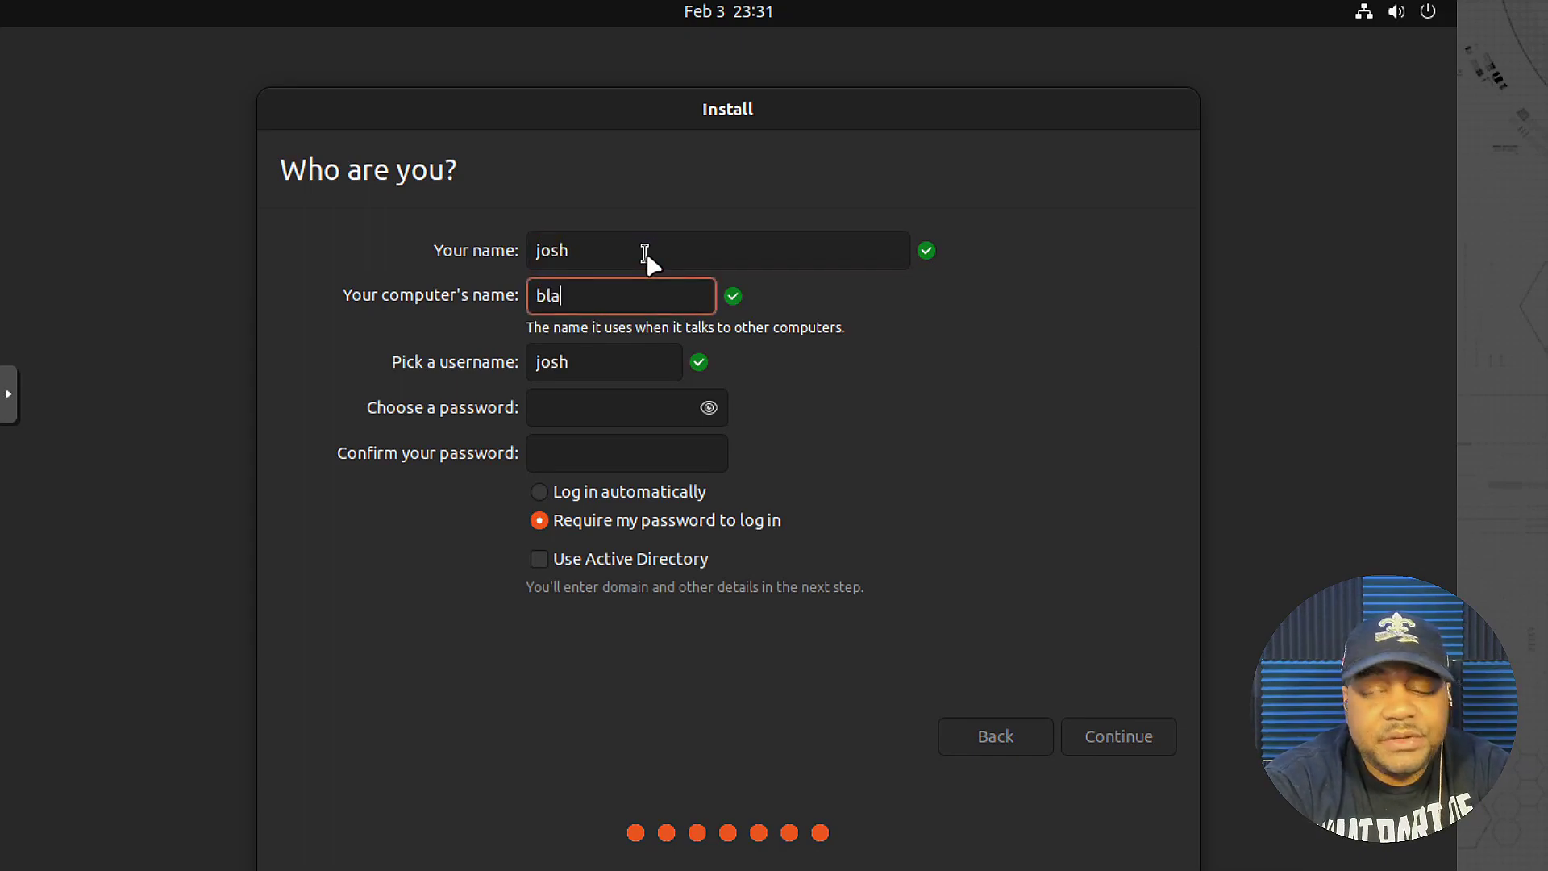
pyautogui.write('ckbuntu')
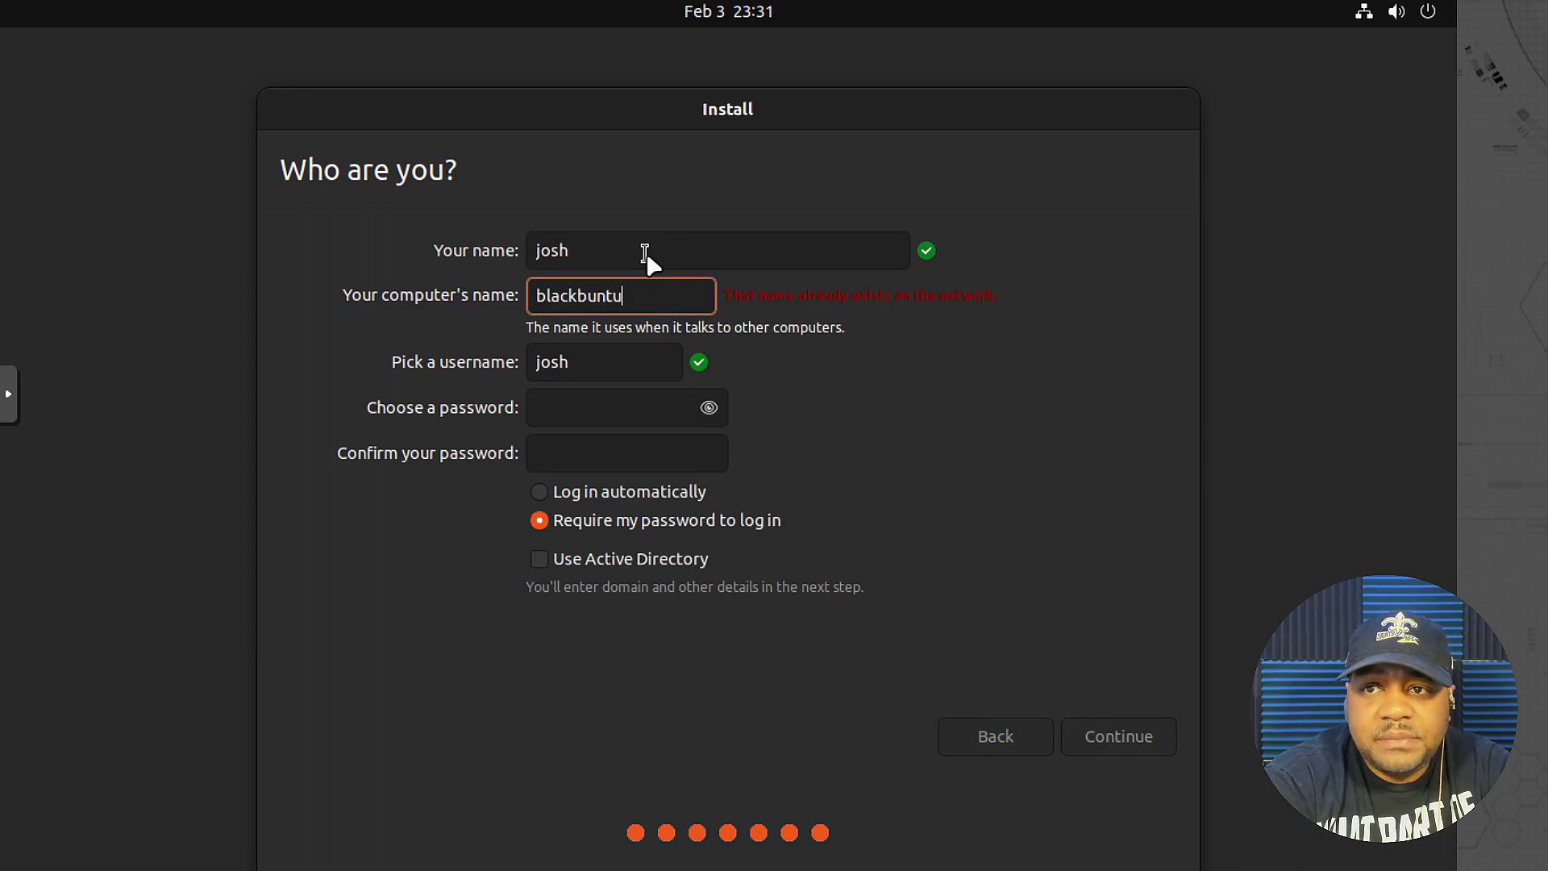
pyautogui.write('22')
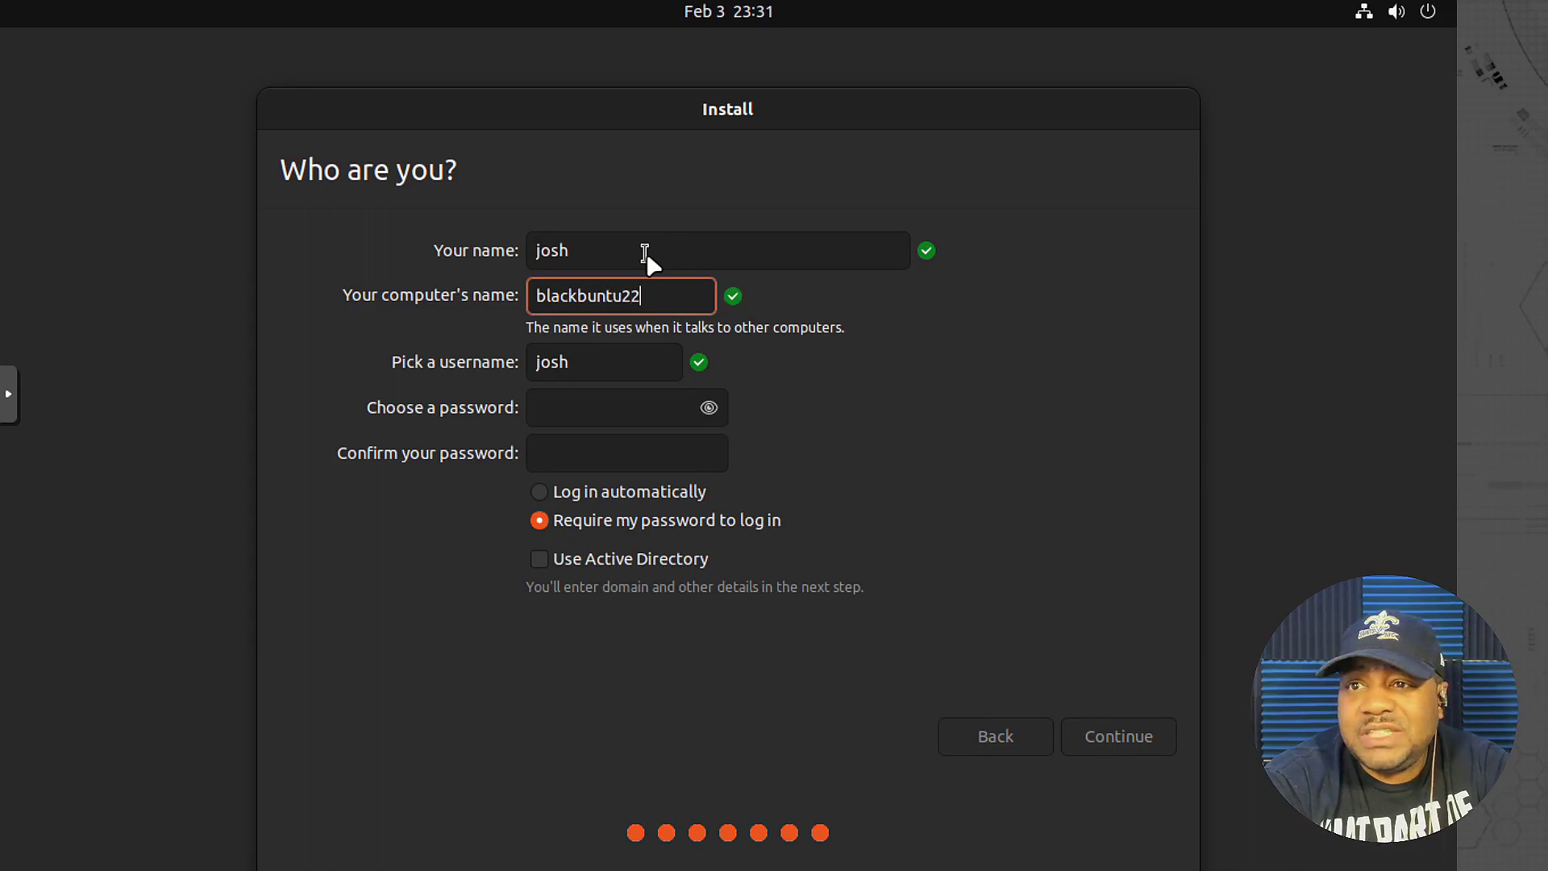
pyautogui.press('Tab')
pyautogui.press('Tab')
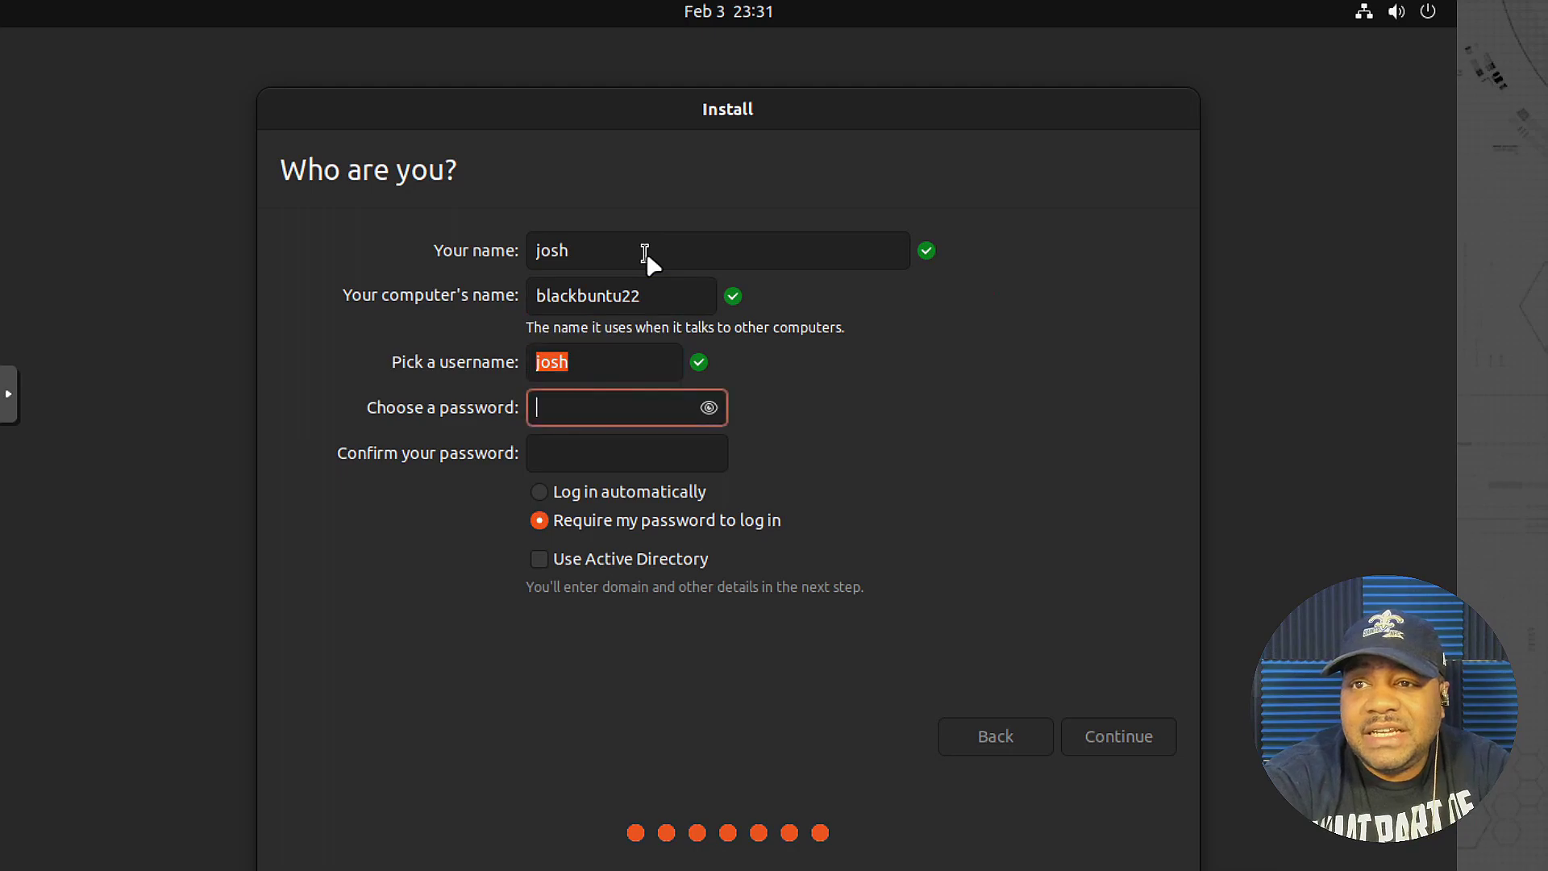
# - Enter and confirm the account password, keep the password required at login, and proceed with the installation
pyautogui.write('********')
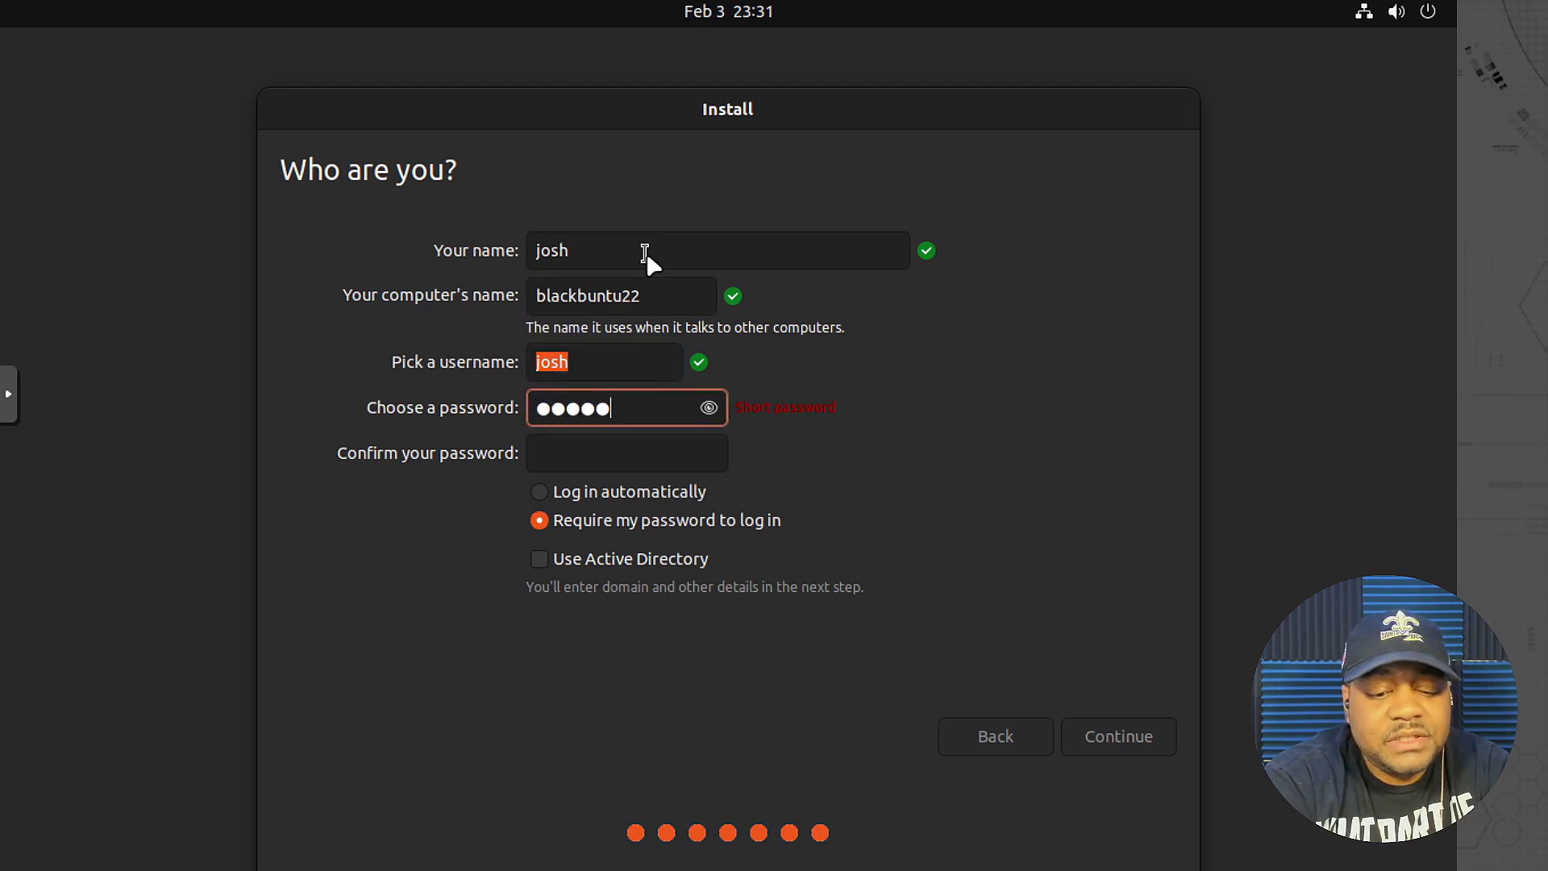
pyautogui.write('*')
pyautogui.press('Tab')
pyautogui.write('*******')
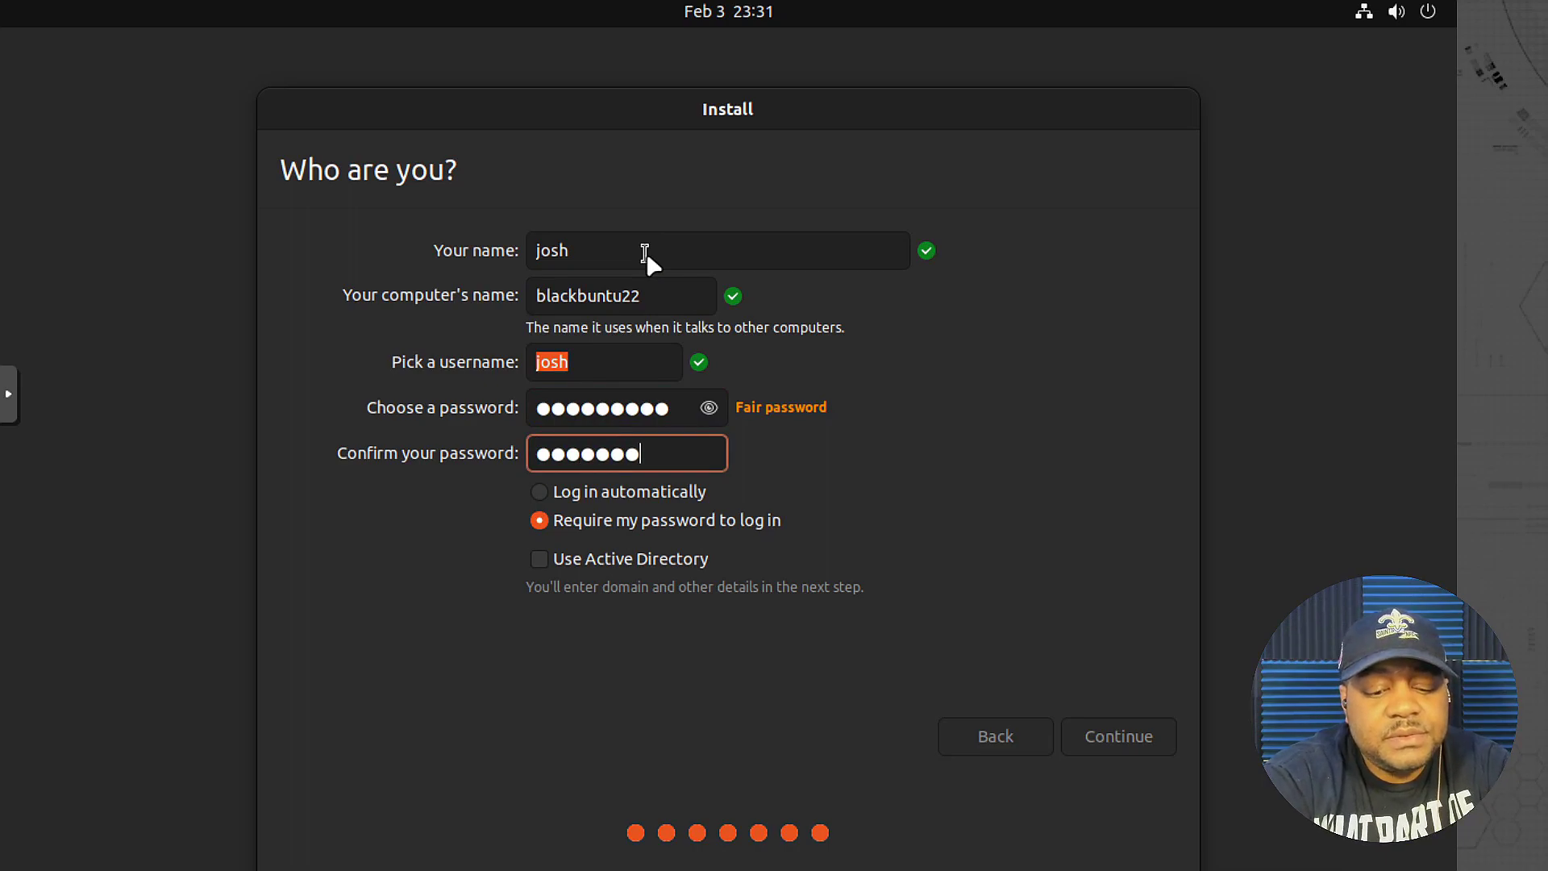
pyautogui.write('**')
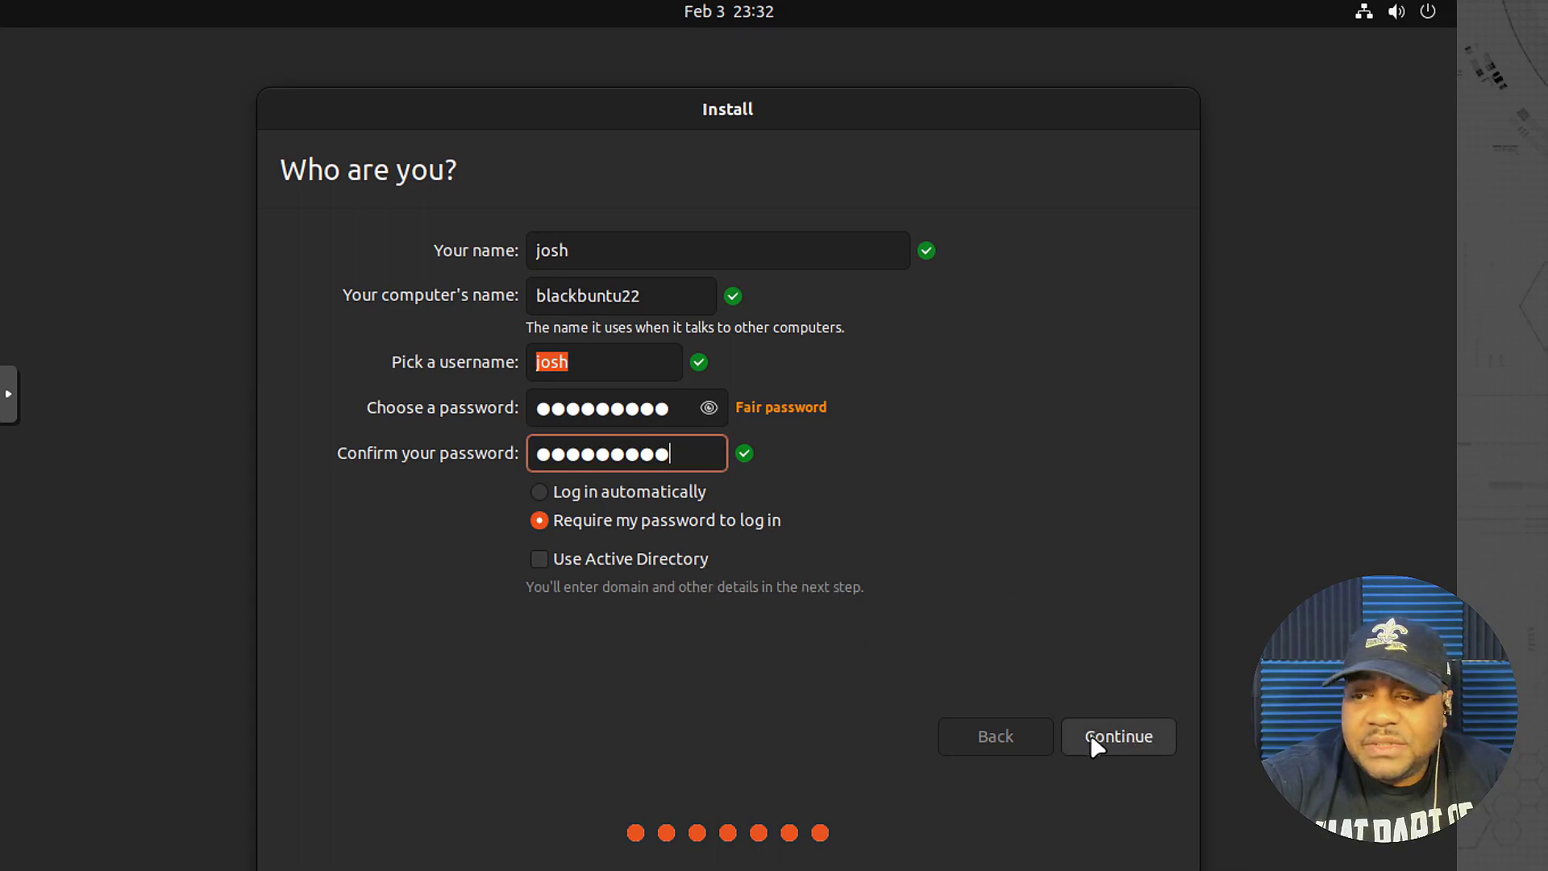
pyautogui.click(1130, 736)
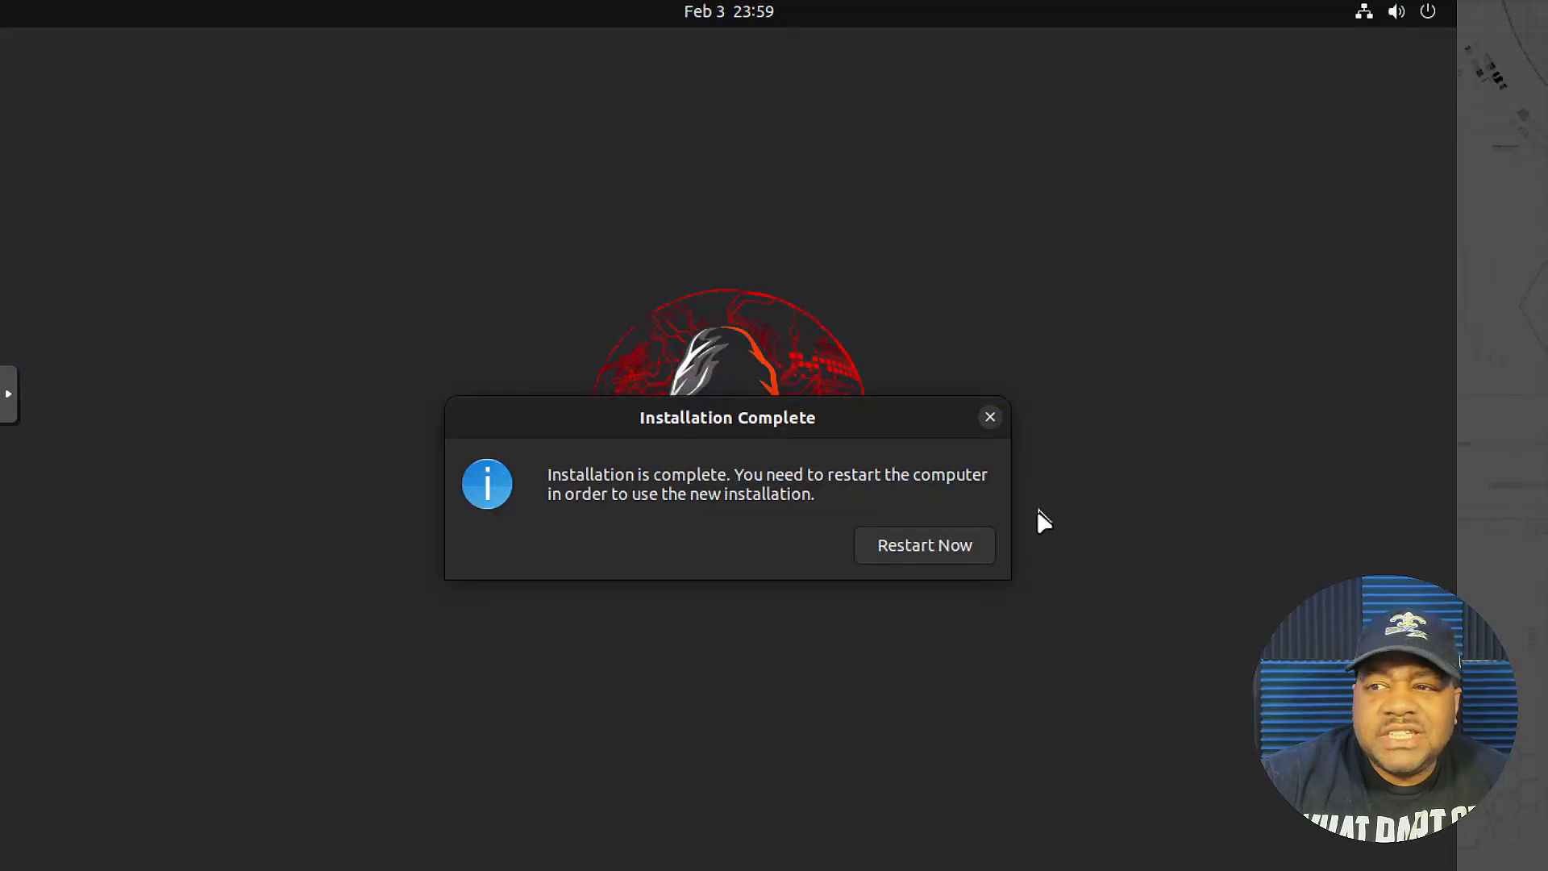
# - Restart the computer into the new installation and log in to the created account with its password
pyautogui.click(945, 549)
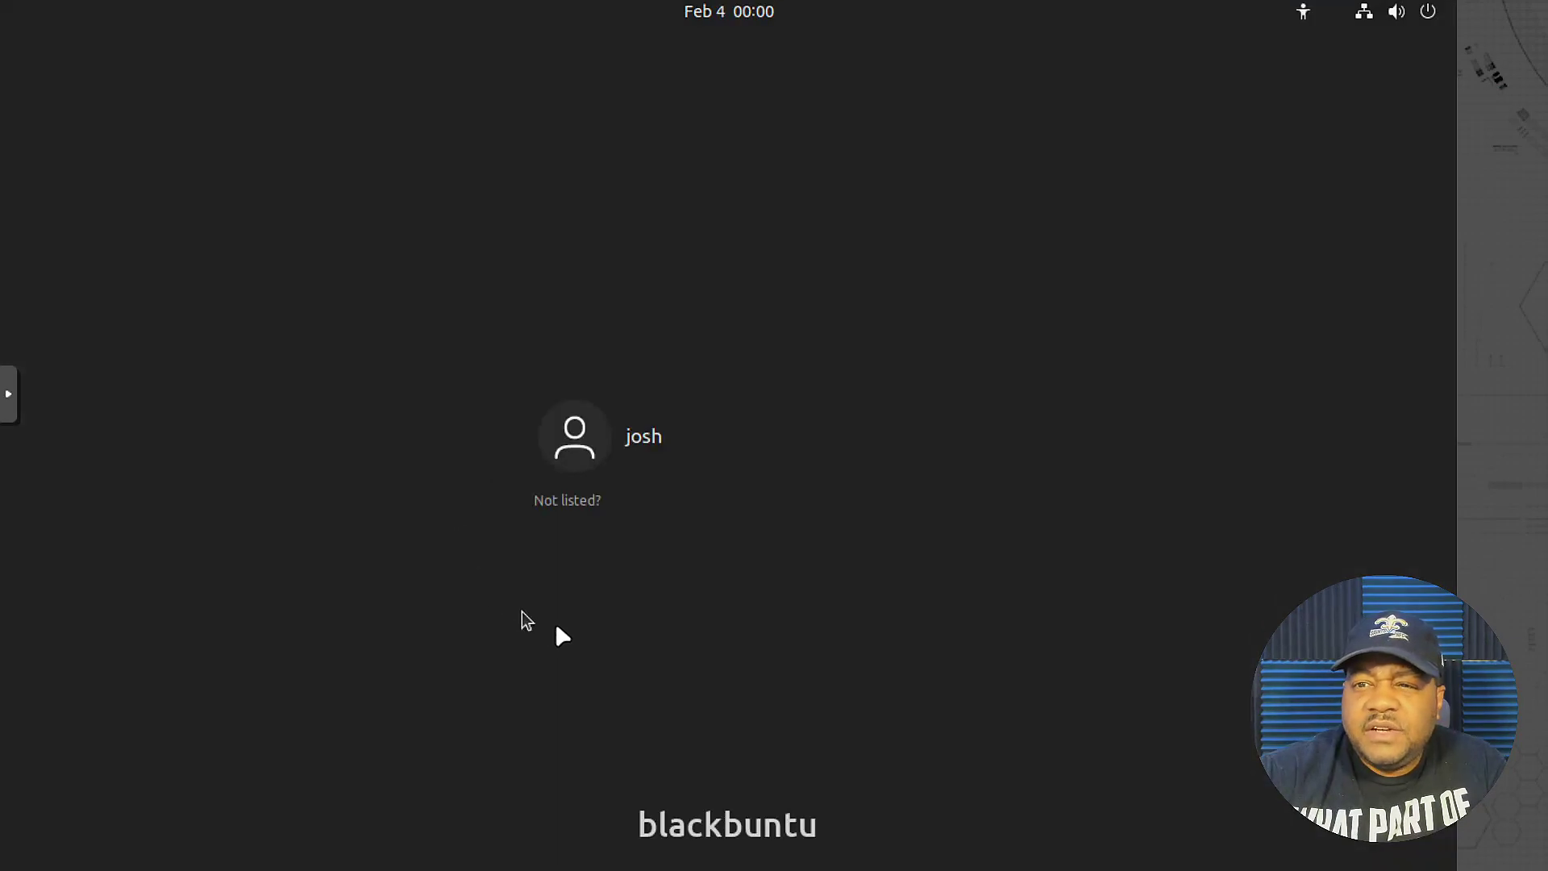
pyautogui.click(711, 448)
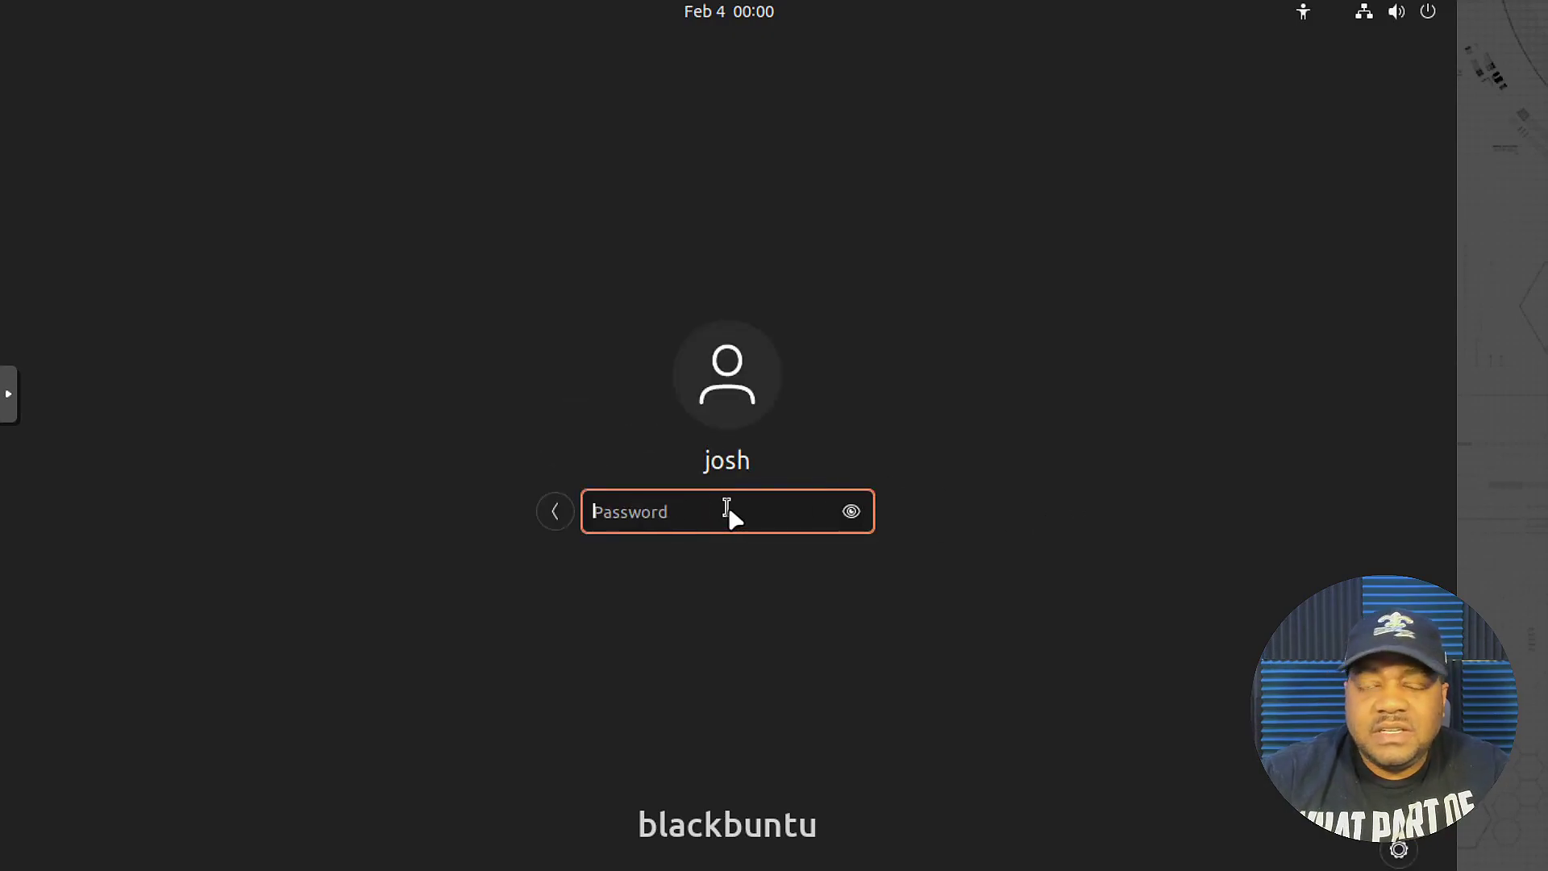
pyautogui.write('*******')
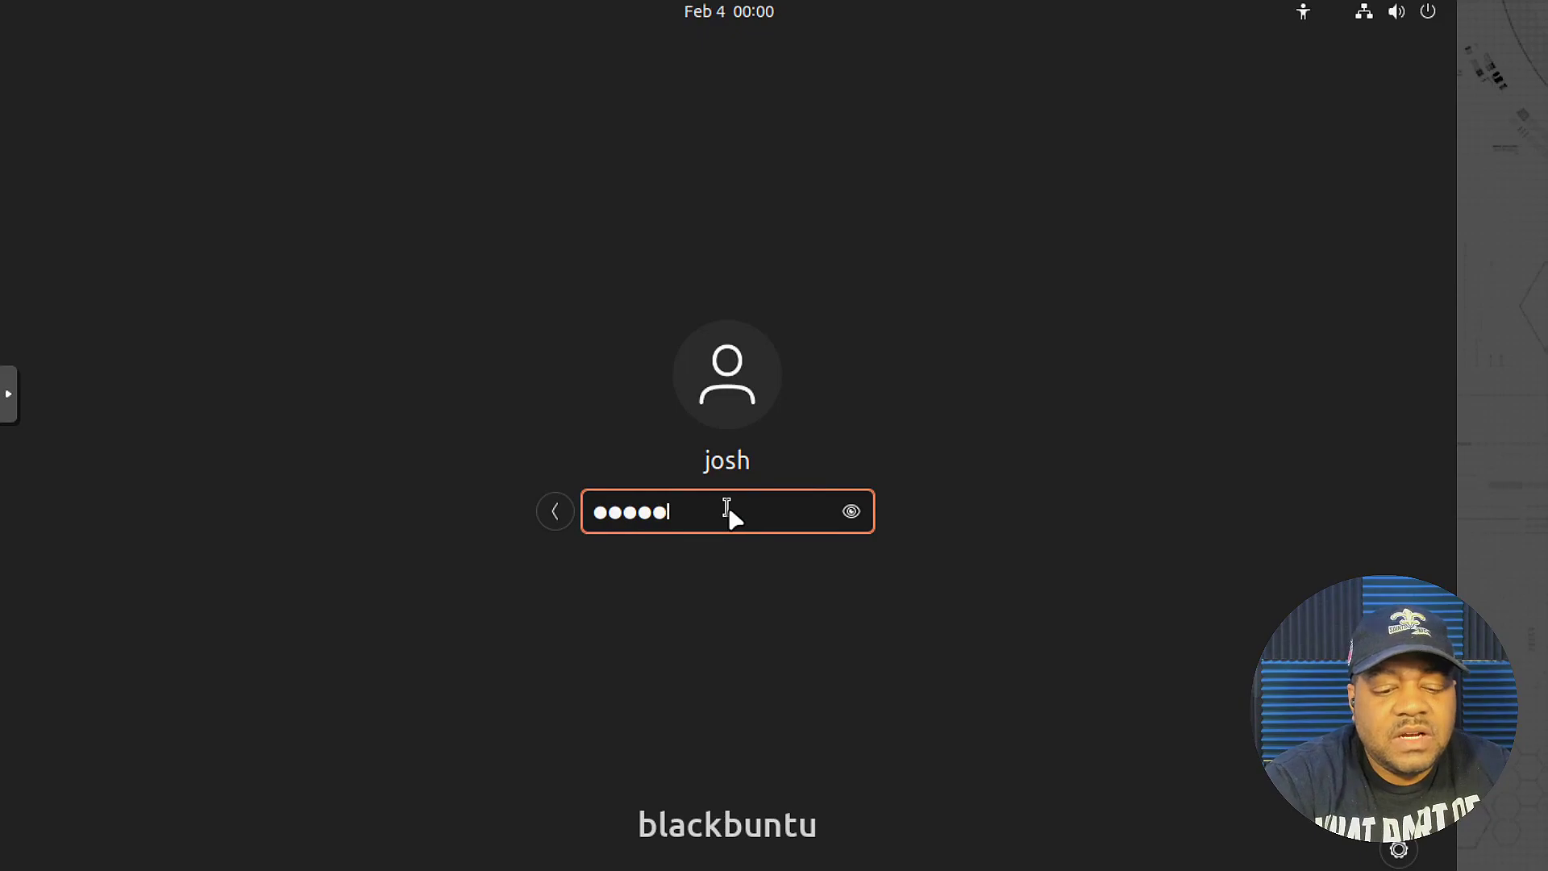
pyautogui.write('**')
pyautogui.press('Return')
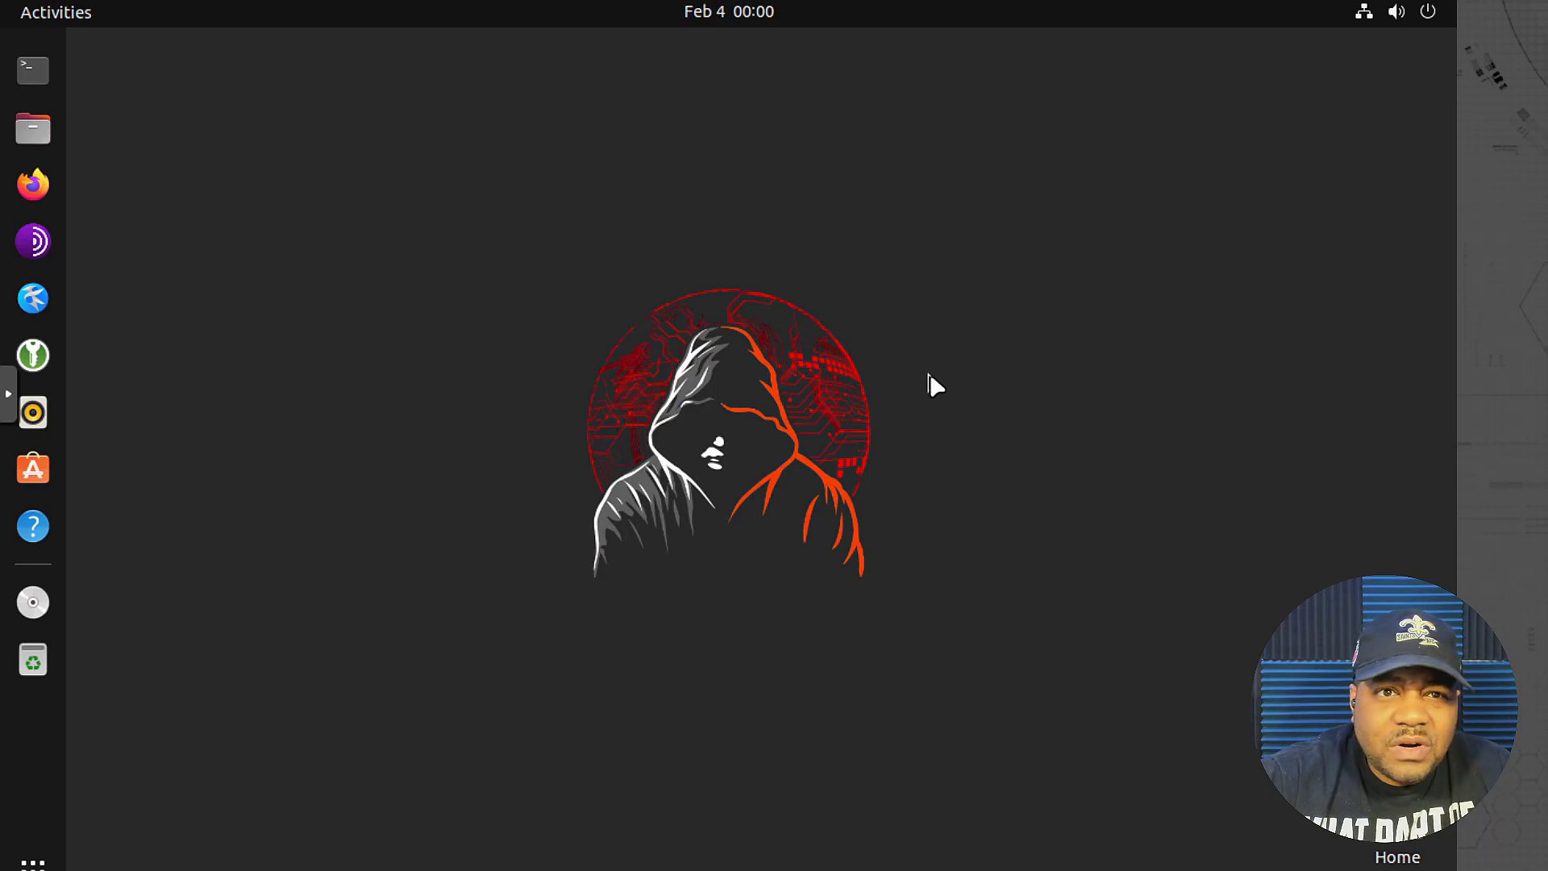
# - Open the display settings from the desktop
pyautogui.rightClick(976, 341)
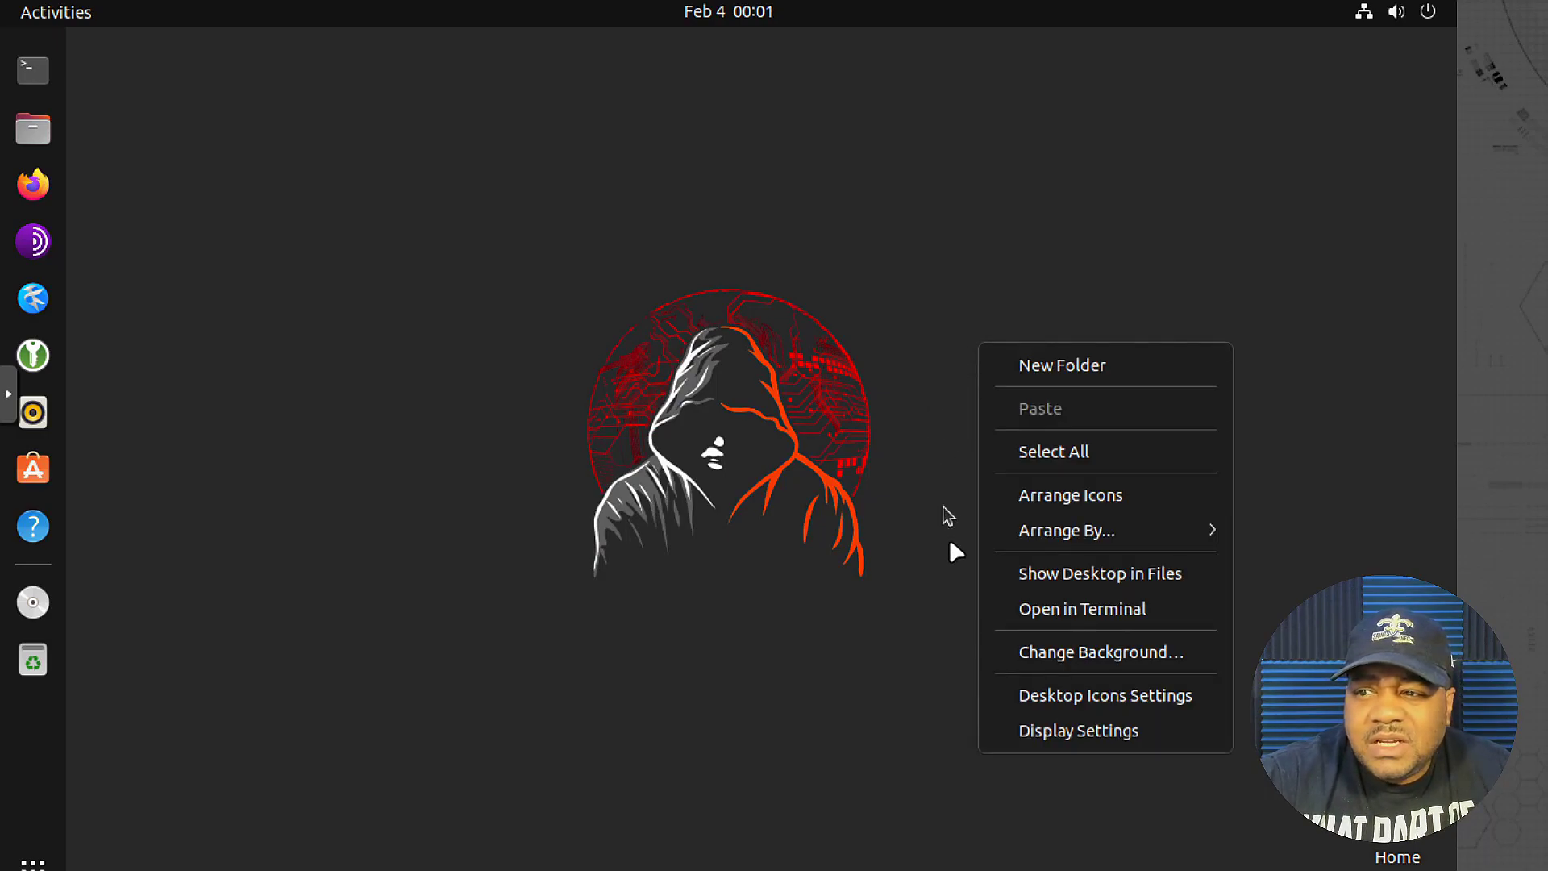
pyautogui.click(1089, 728)
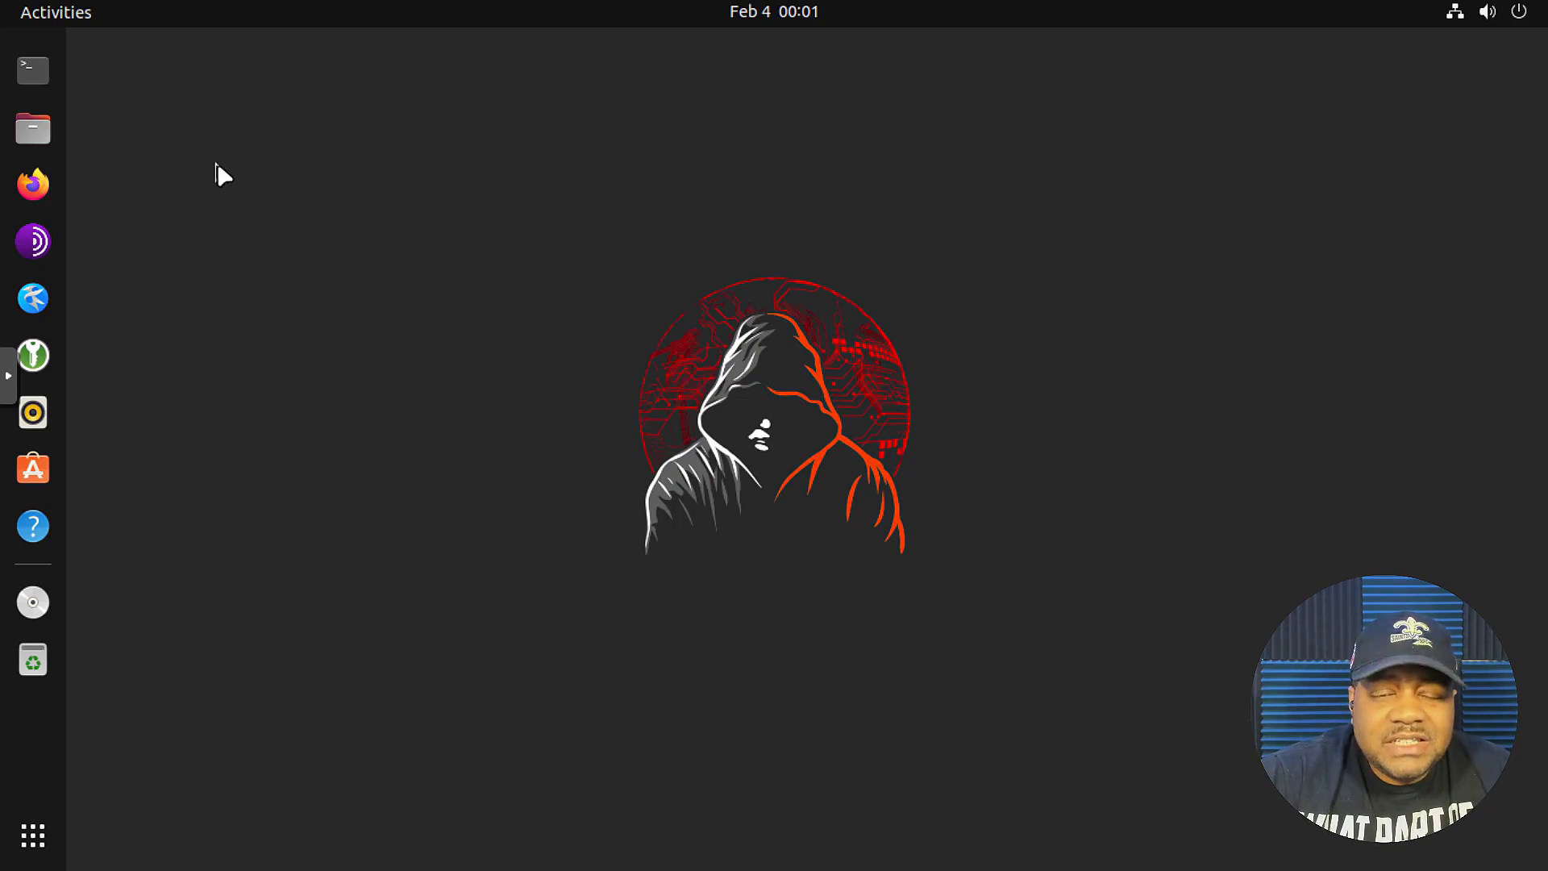
# - Check the installed Firefox version in its About window, dismissing the Software Updater offer, and close the browser
pyautogui.click(33, 184)
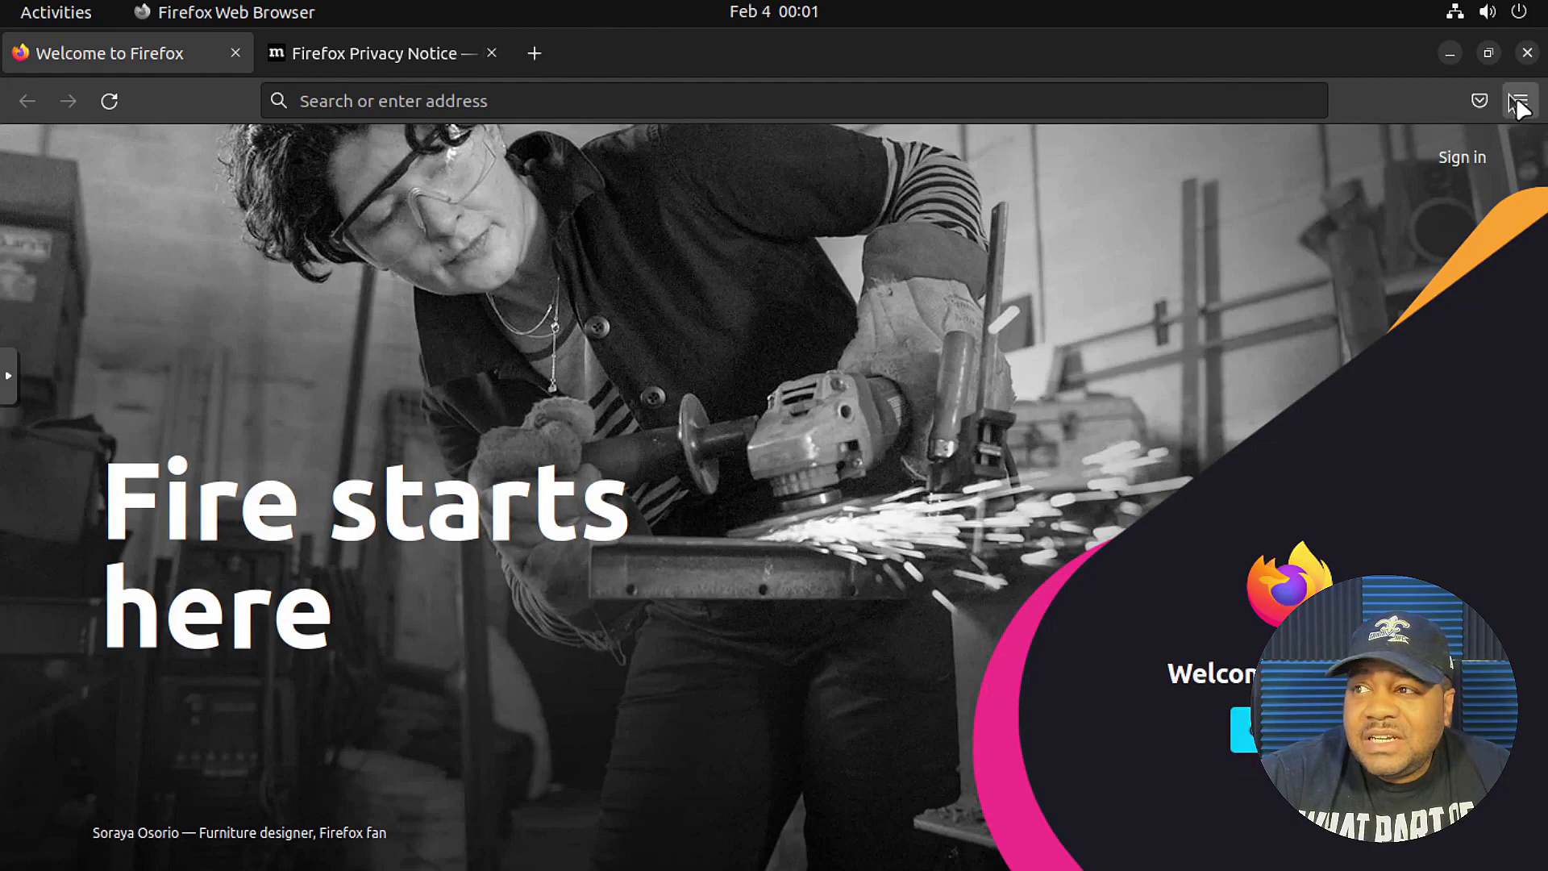
pyautogui.click(1519, 101)
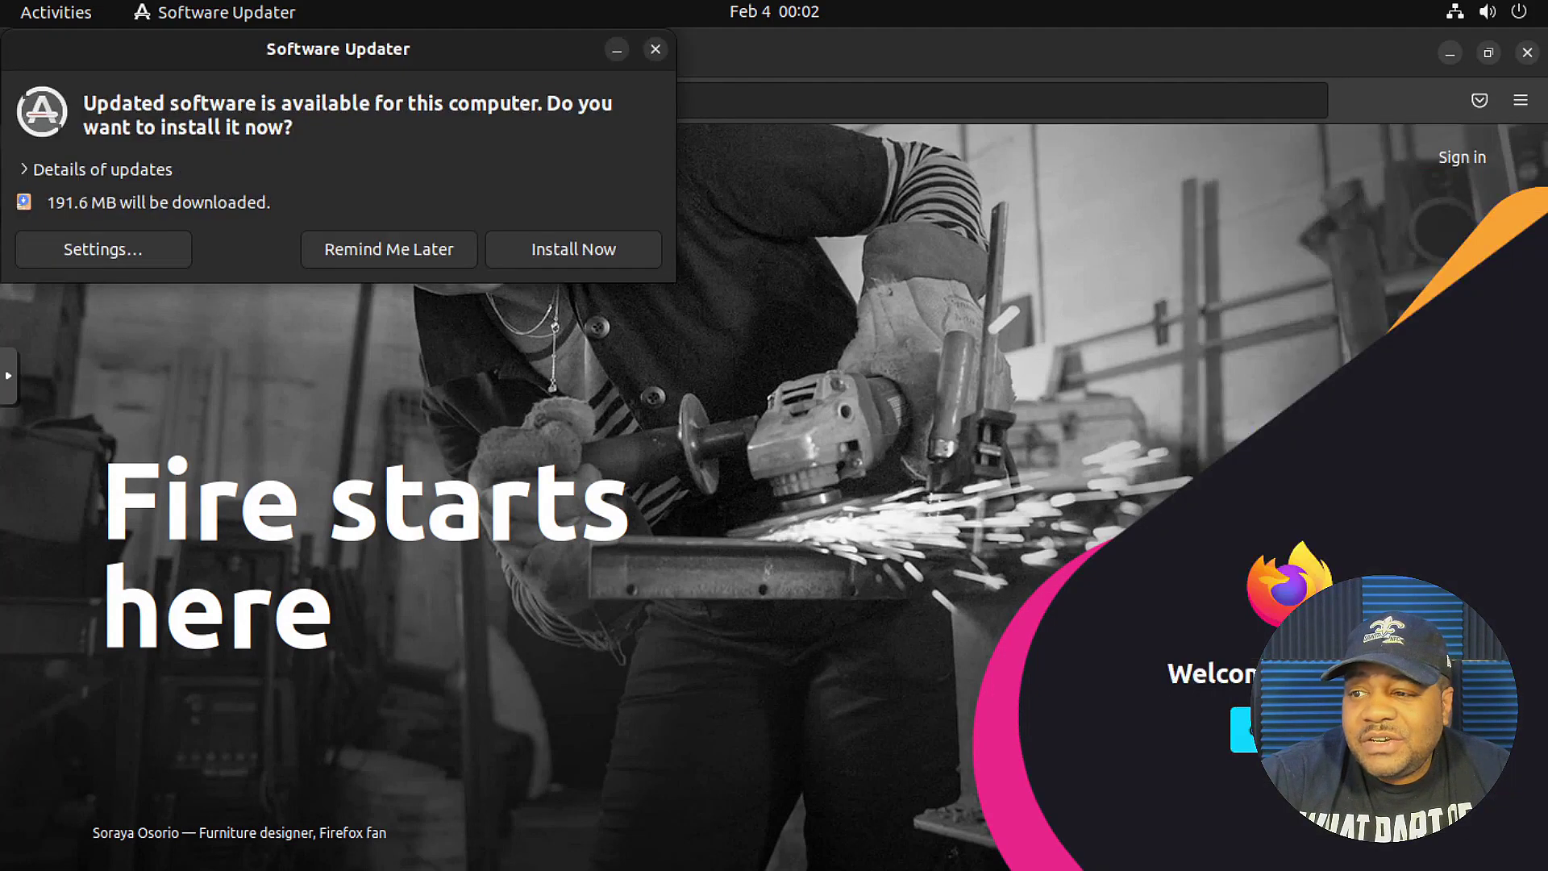
pyautogui.click(655, 50)
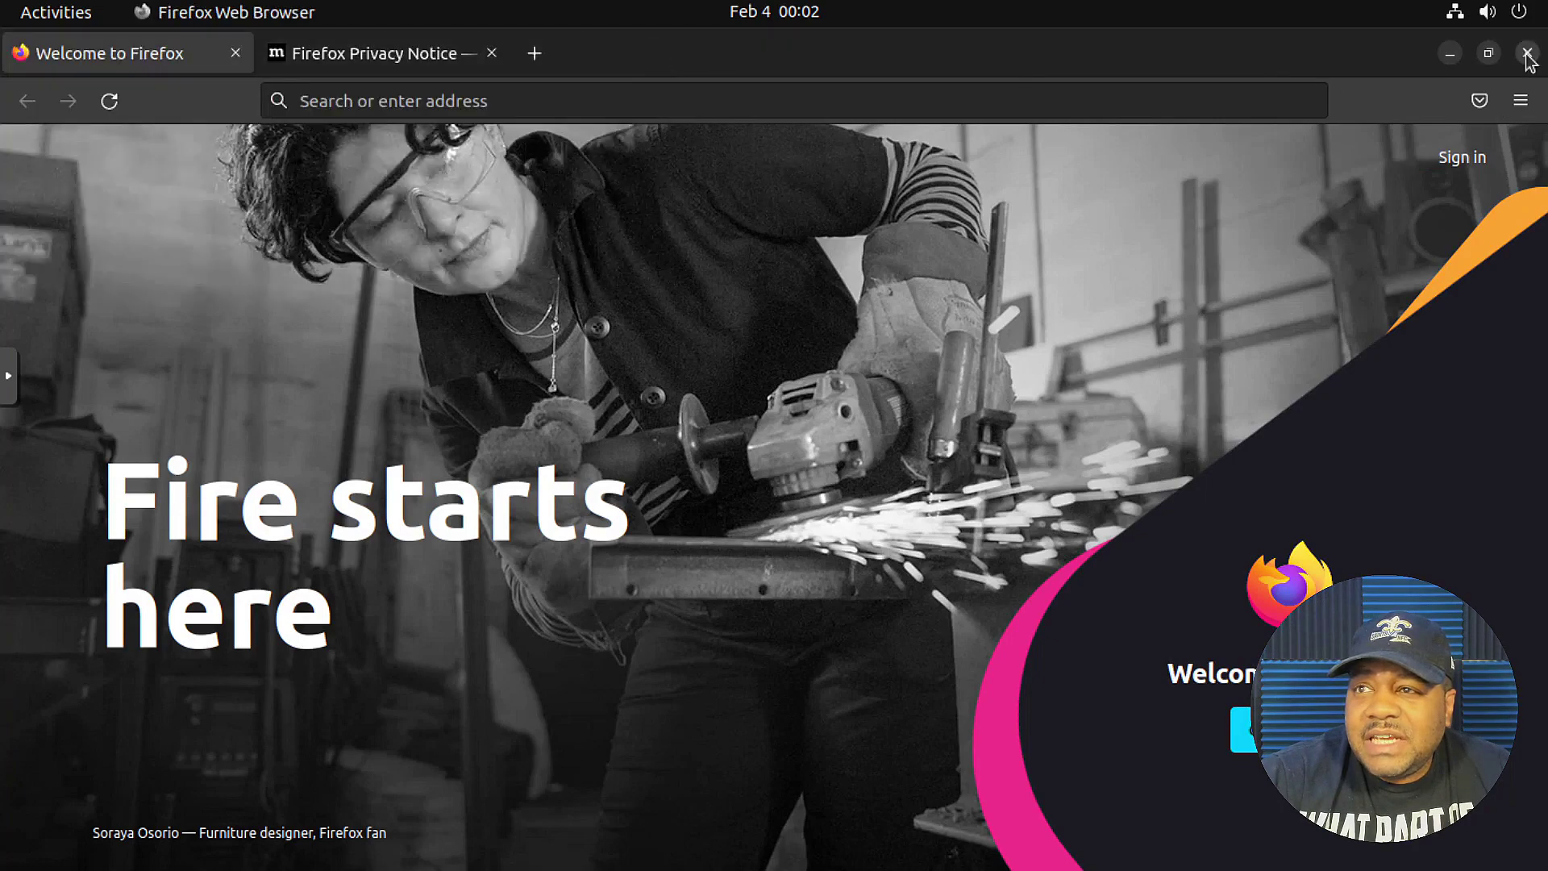
pyautogui.click(1520, 103)
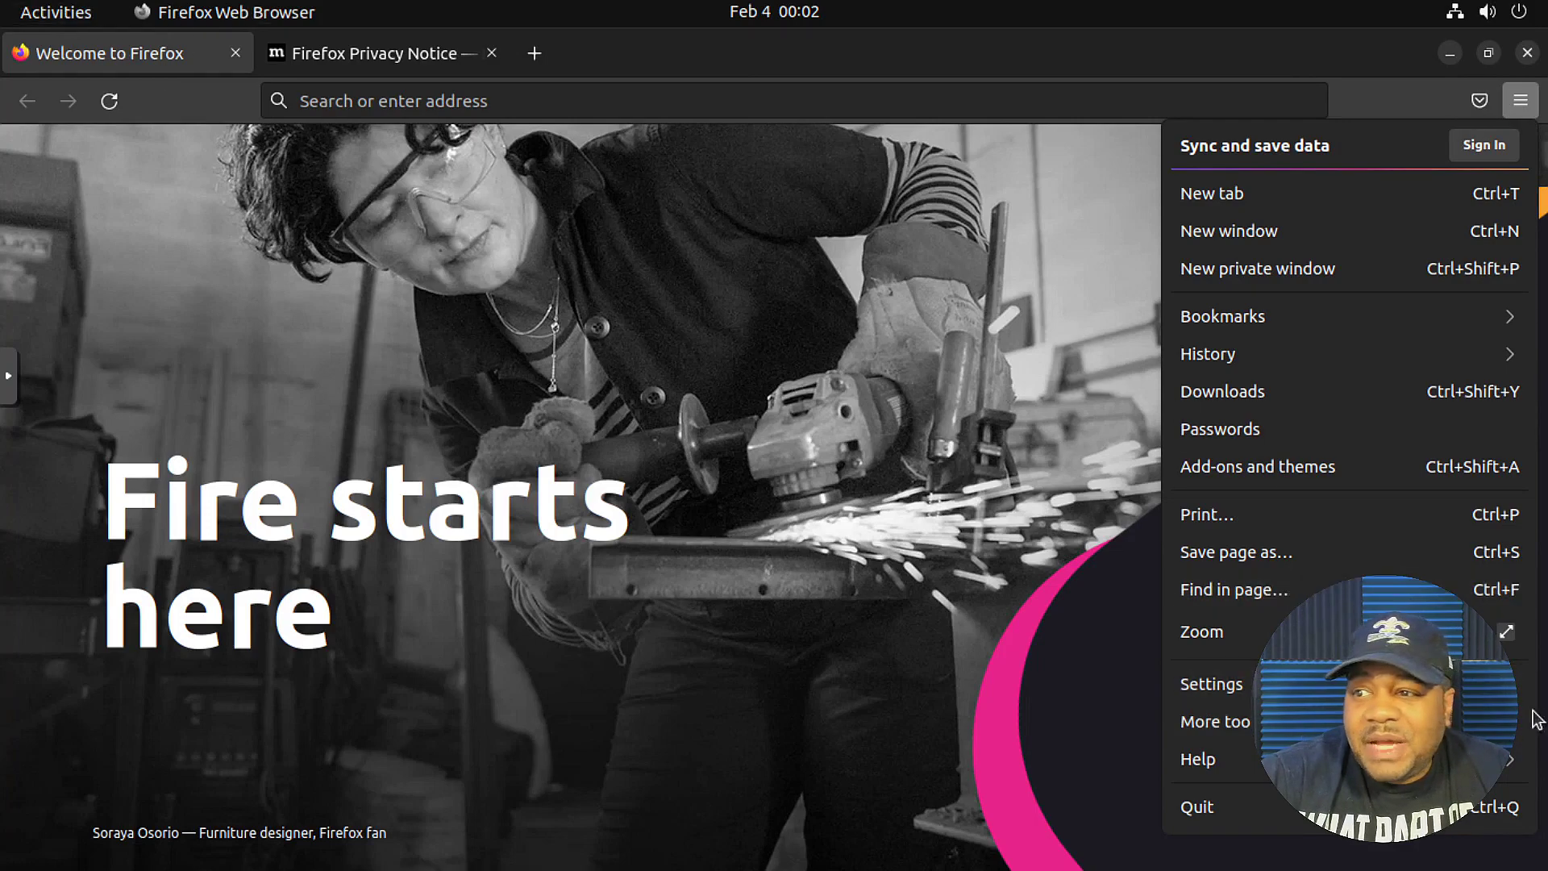
pyautogui.click(1282, 758)
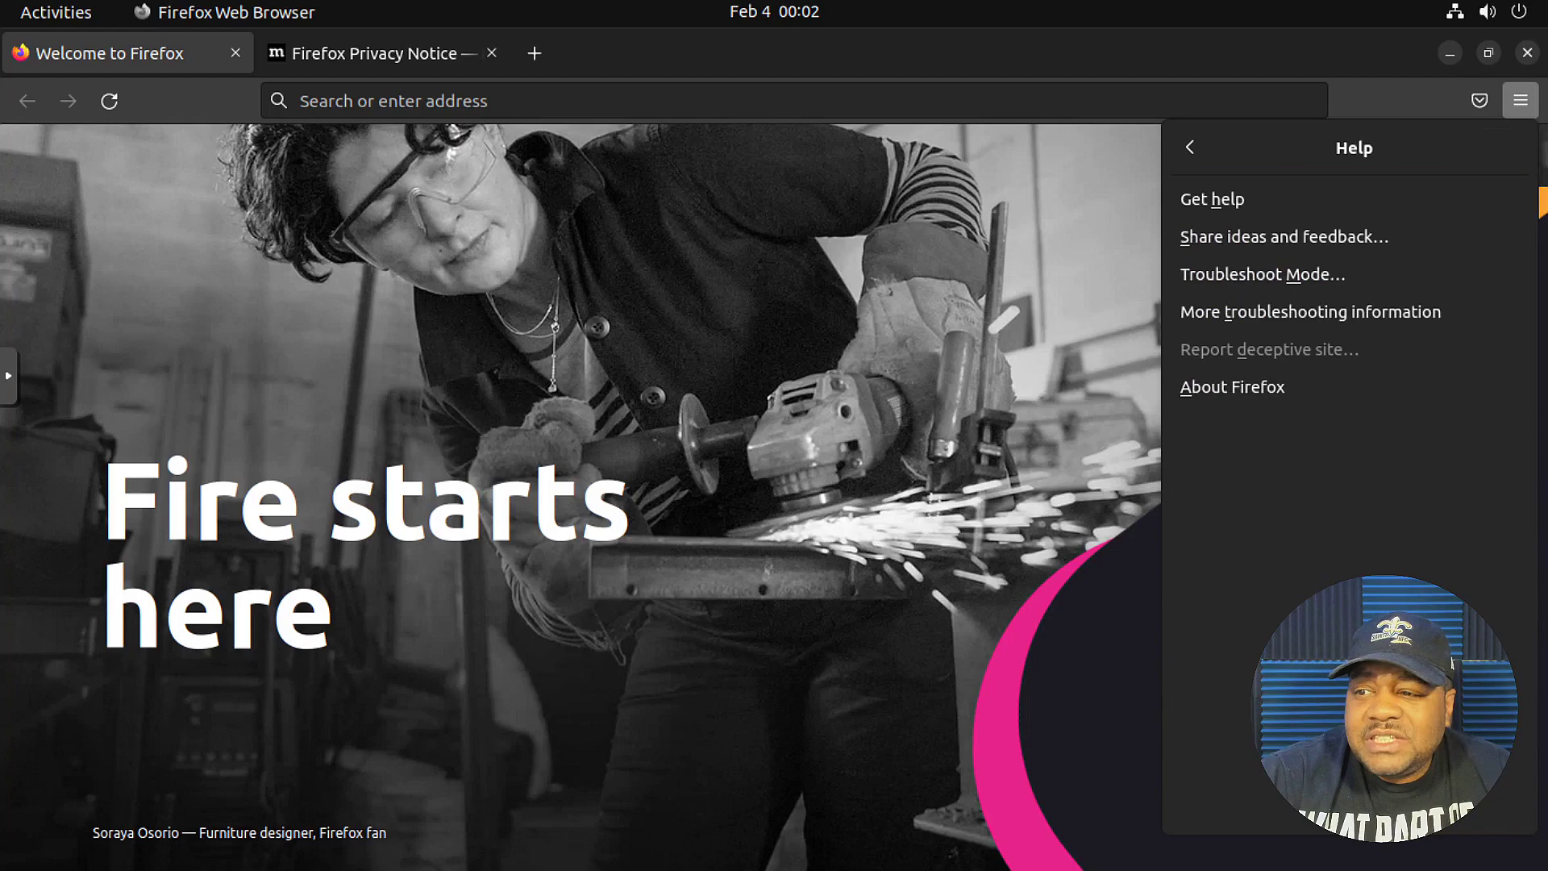
pyautogui.click(1277, 384)
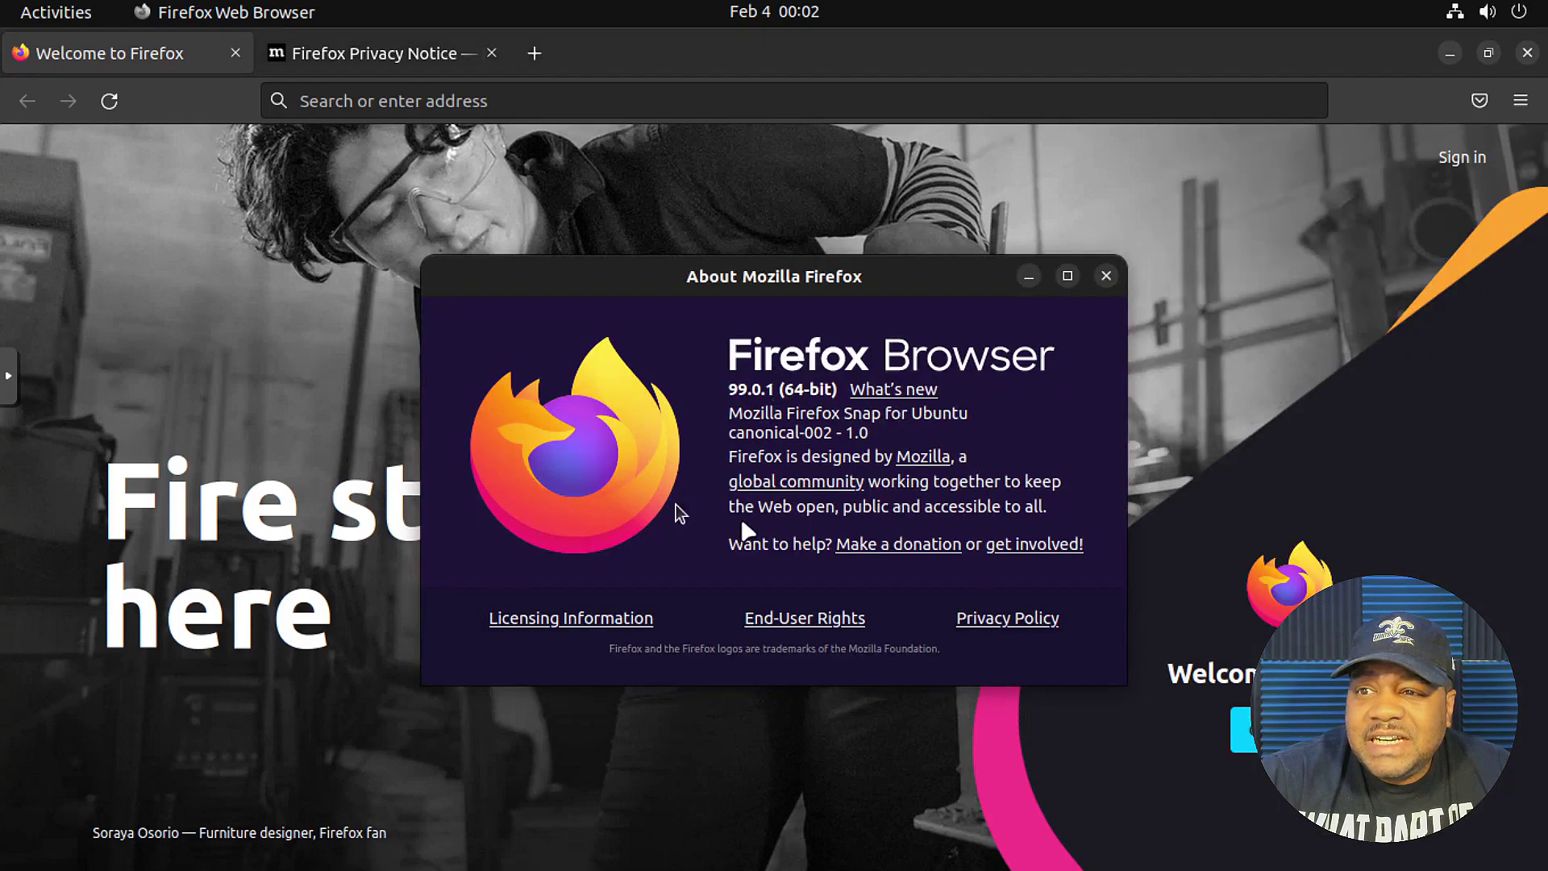
pyautogui.click(1105, 276)
pyautogui.click(1527, 52)
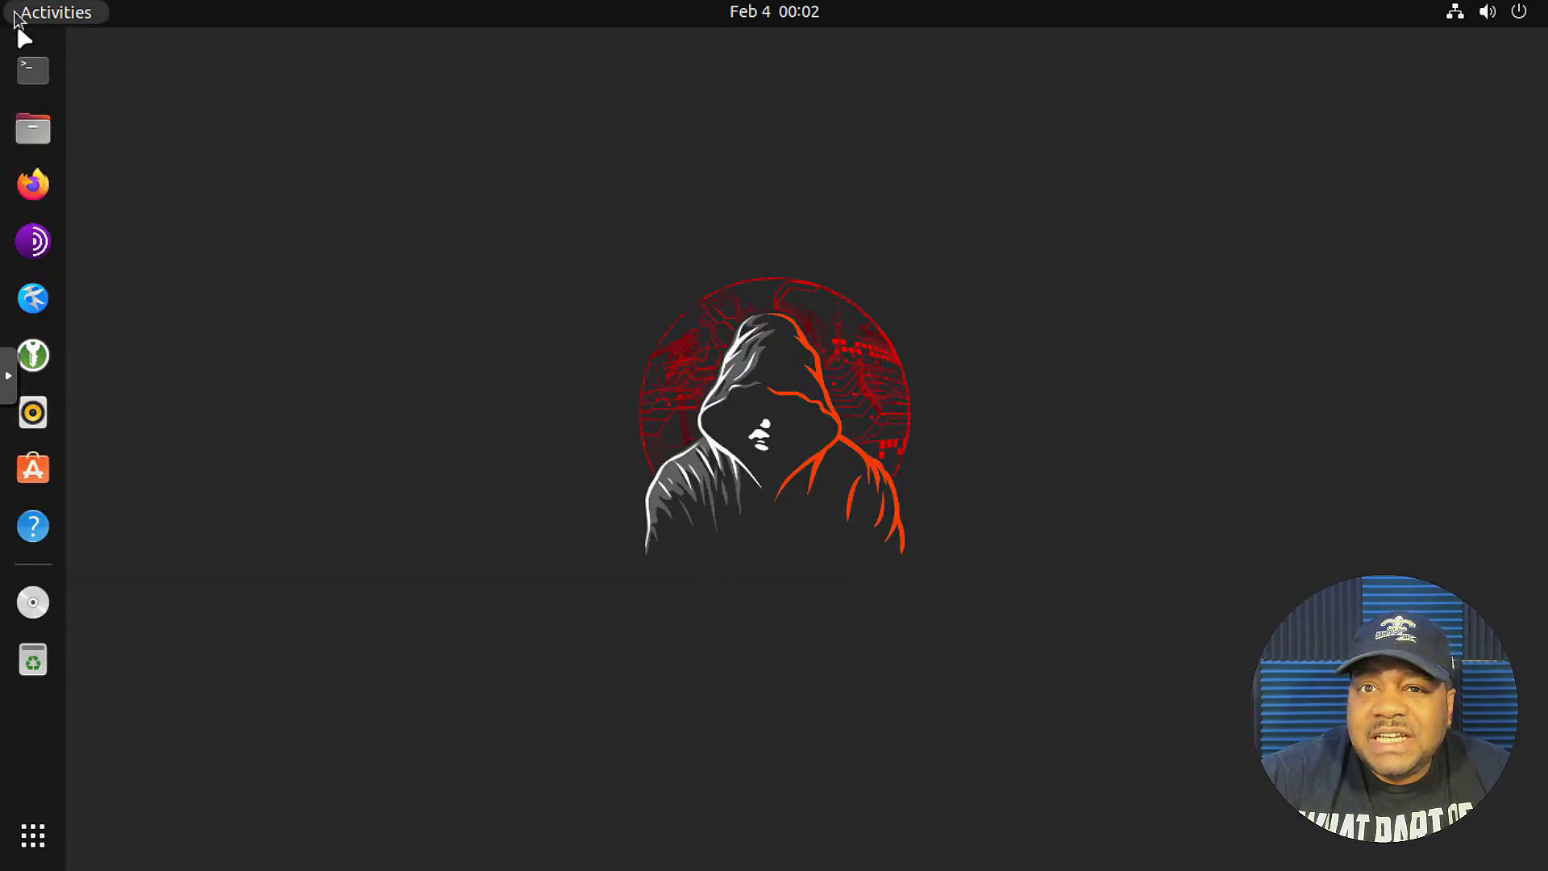
# - Open a terminal window and move it towards the middle of the desktop
pyautogui.click(32, 67)
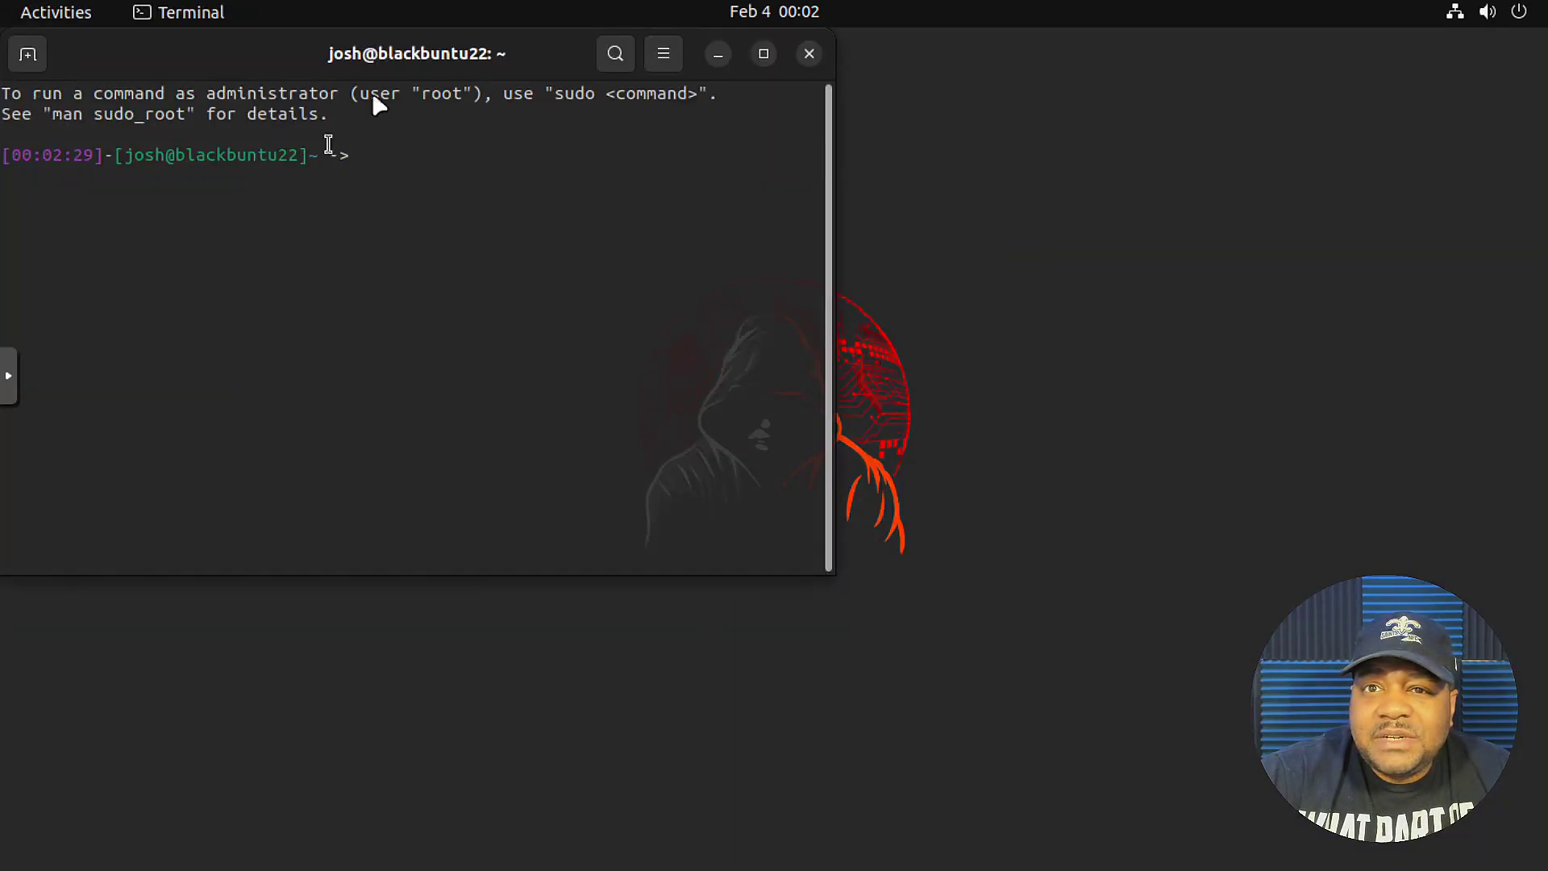
pyautogui.moveTo(411, 65); pyautogui.dragTo(766, 101)
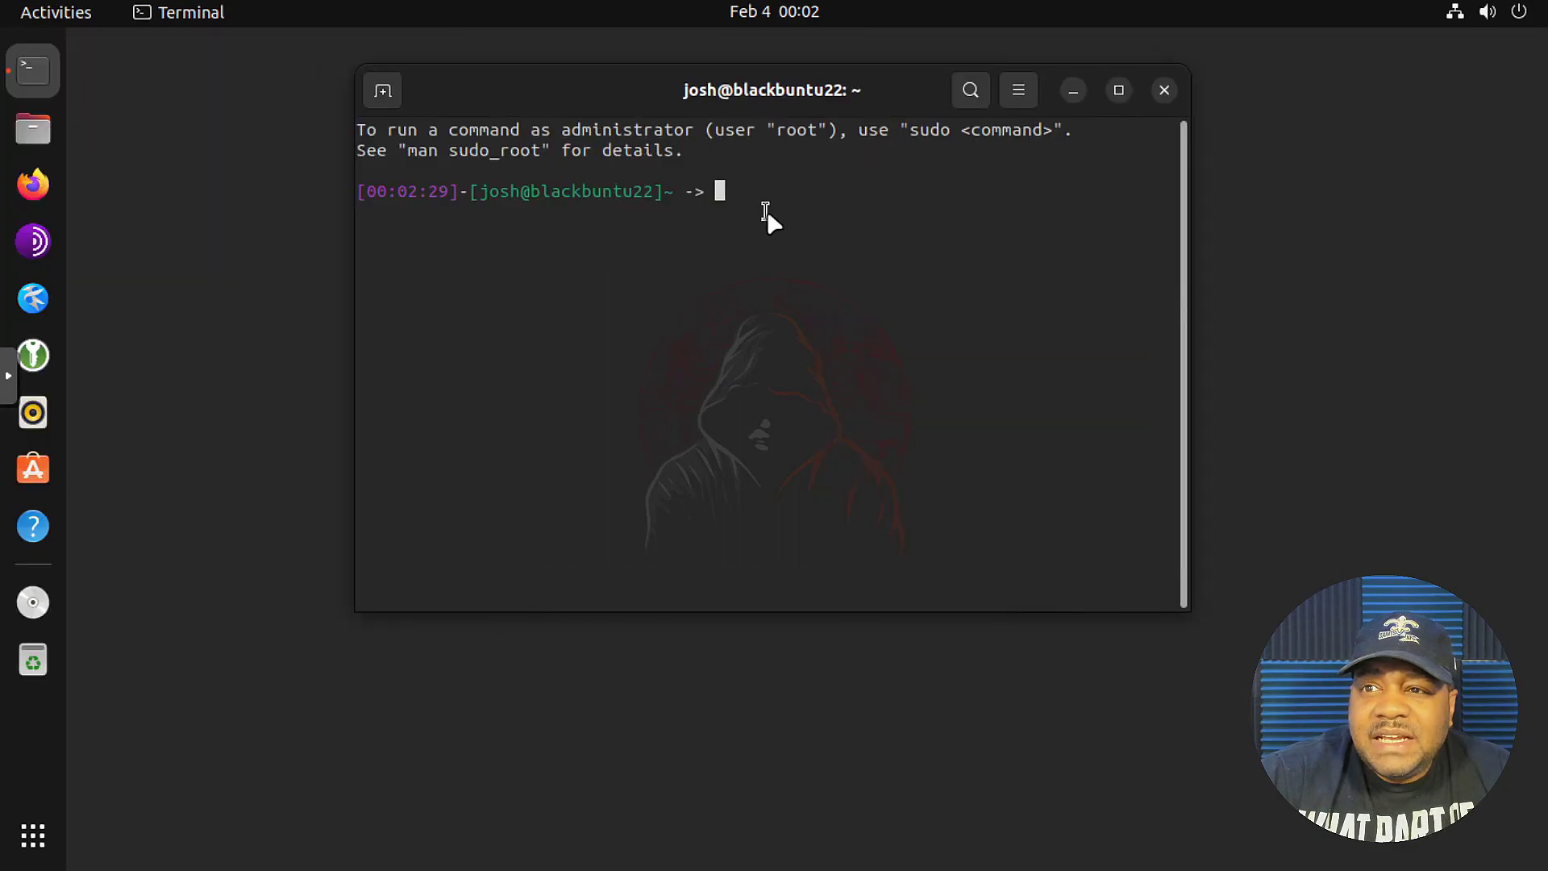
pyautogui.write('ne')
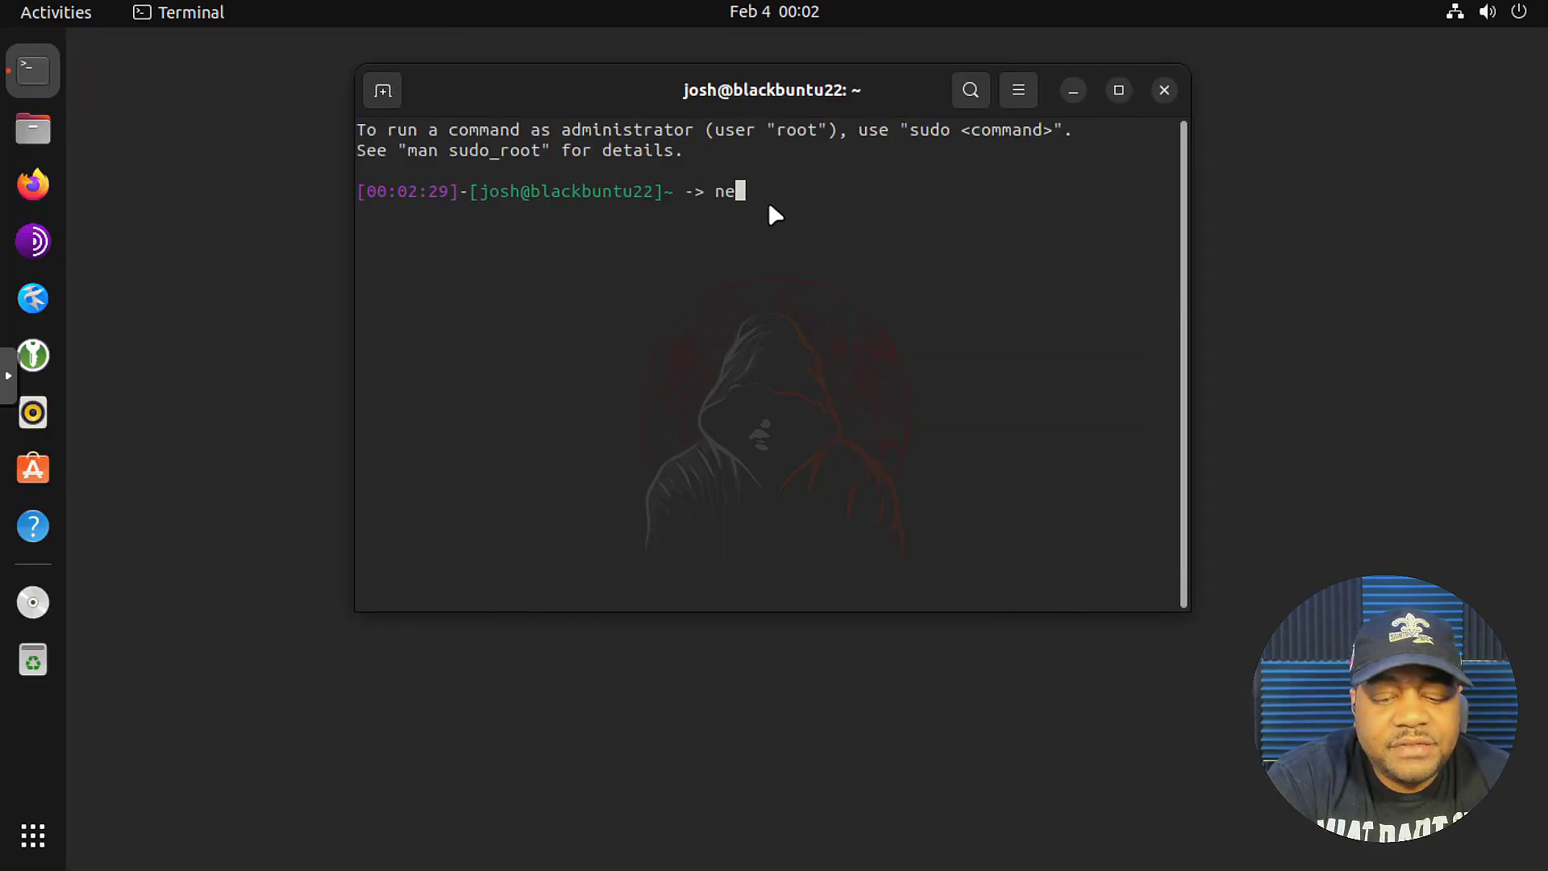
pyautogui.write('o')
pyautogui.press('BackSpace')
pyautogui.press('BackSpace')
pyautogui.press('BackSpace')
# - Refresh the package lists with sudo apt update, authorising it with the account password
pyautogui.write('su')
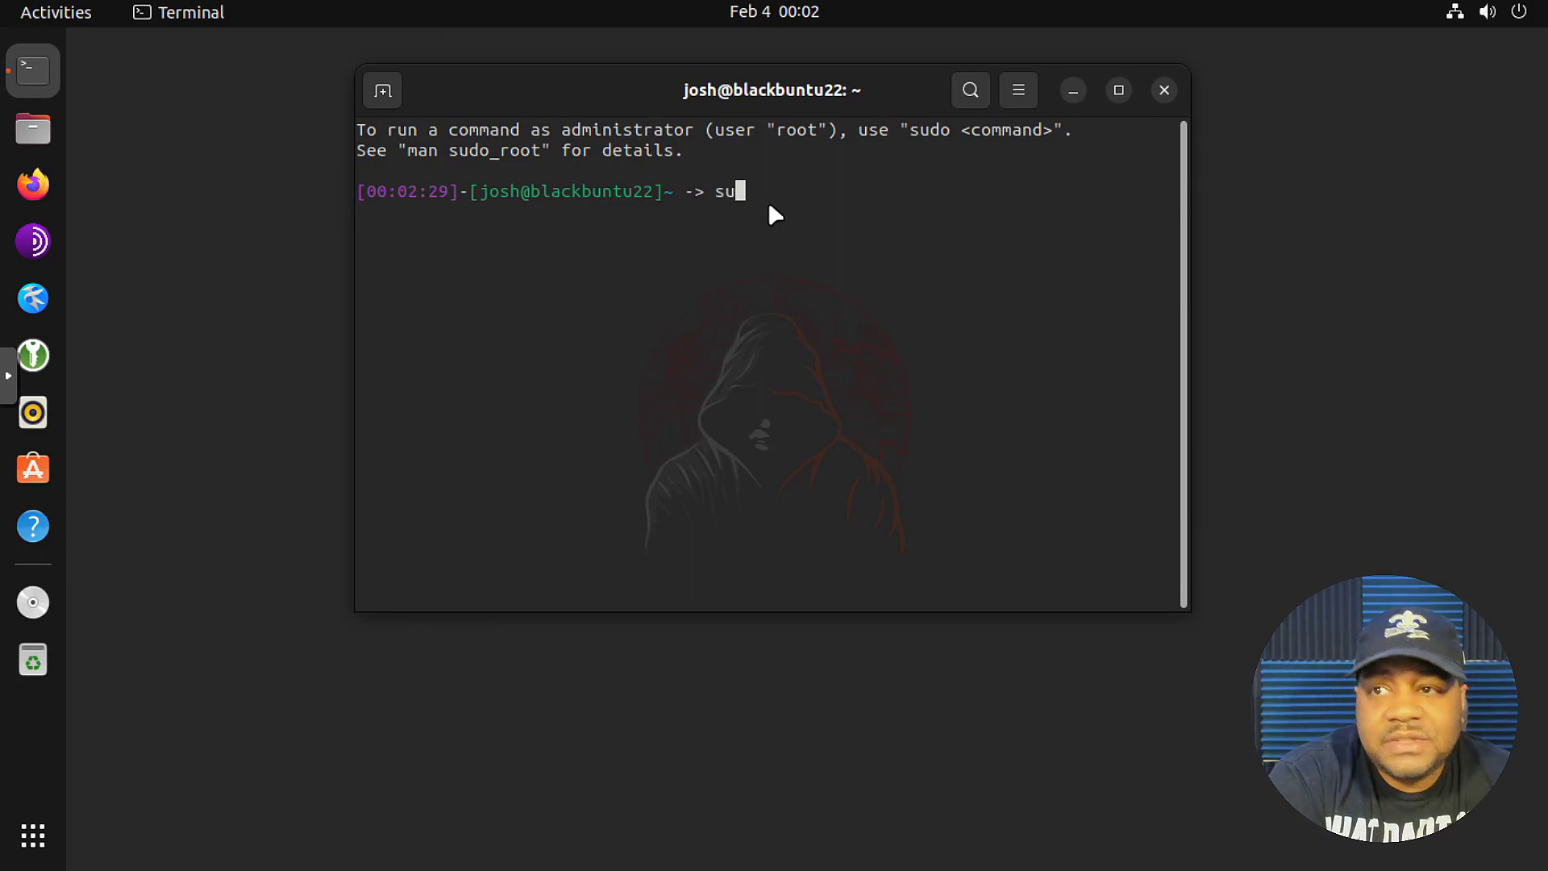
pyautogui.write('do apt update')
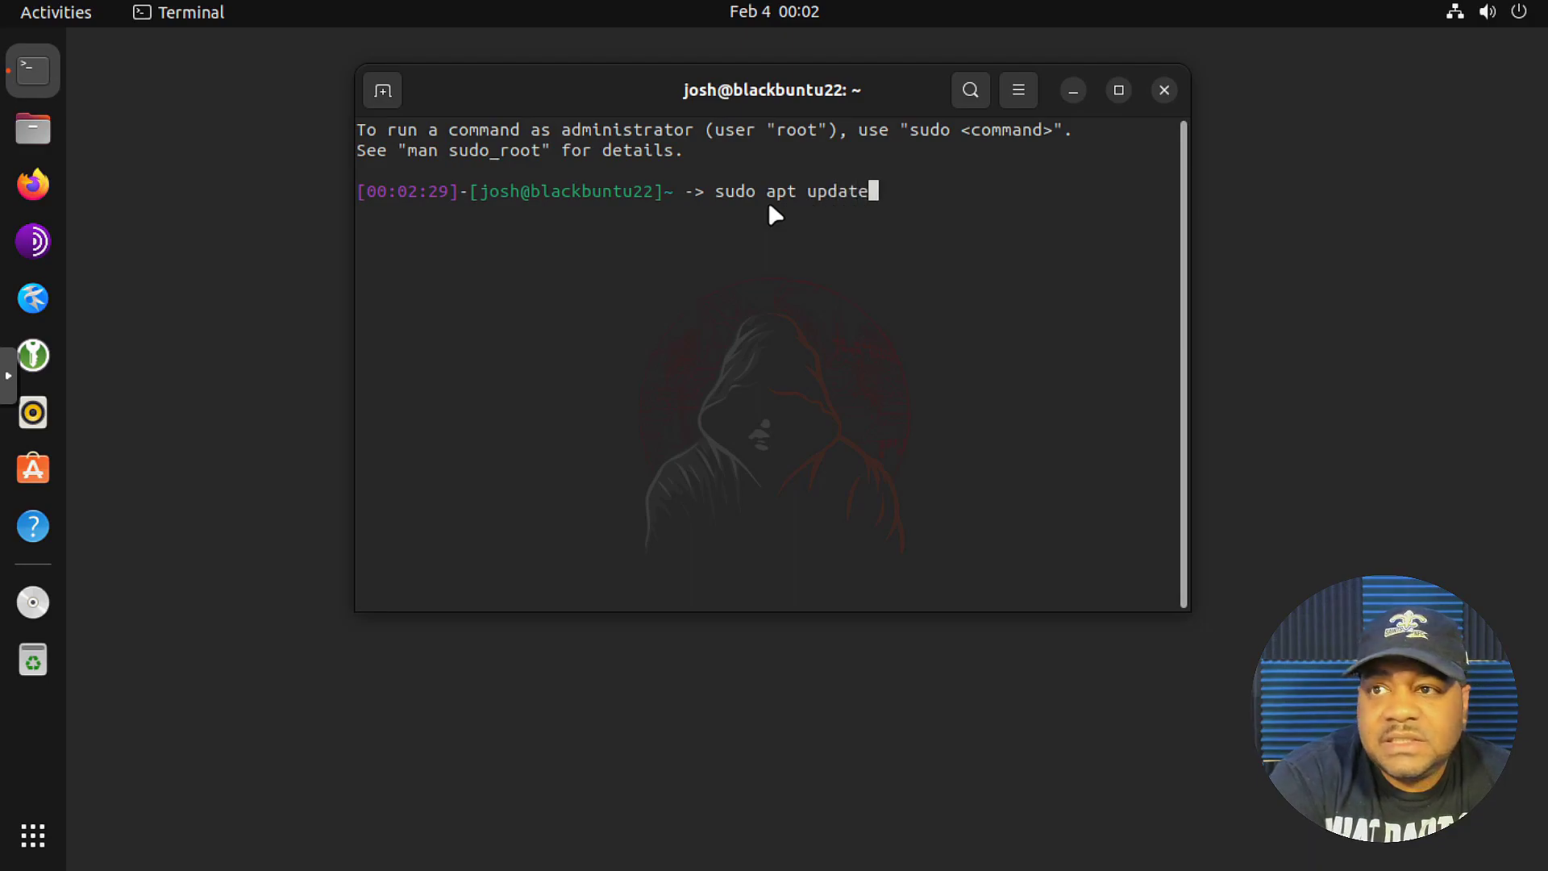
pyautogui.press('Return')
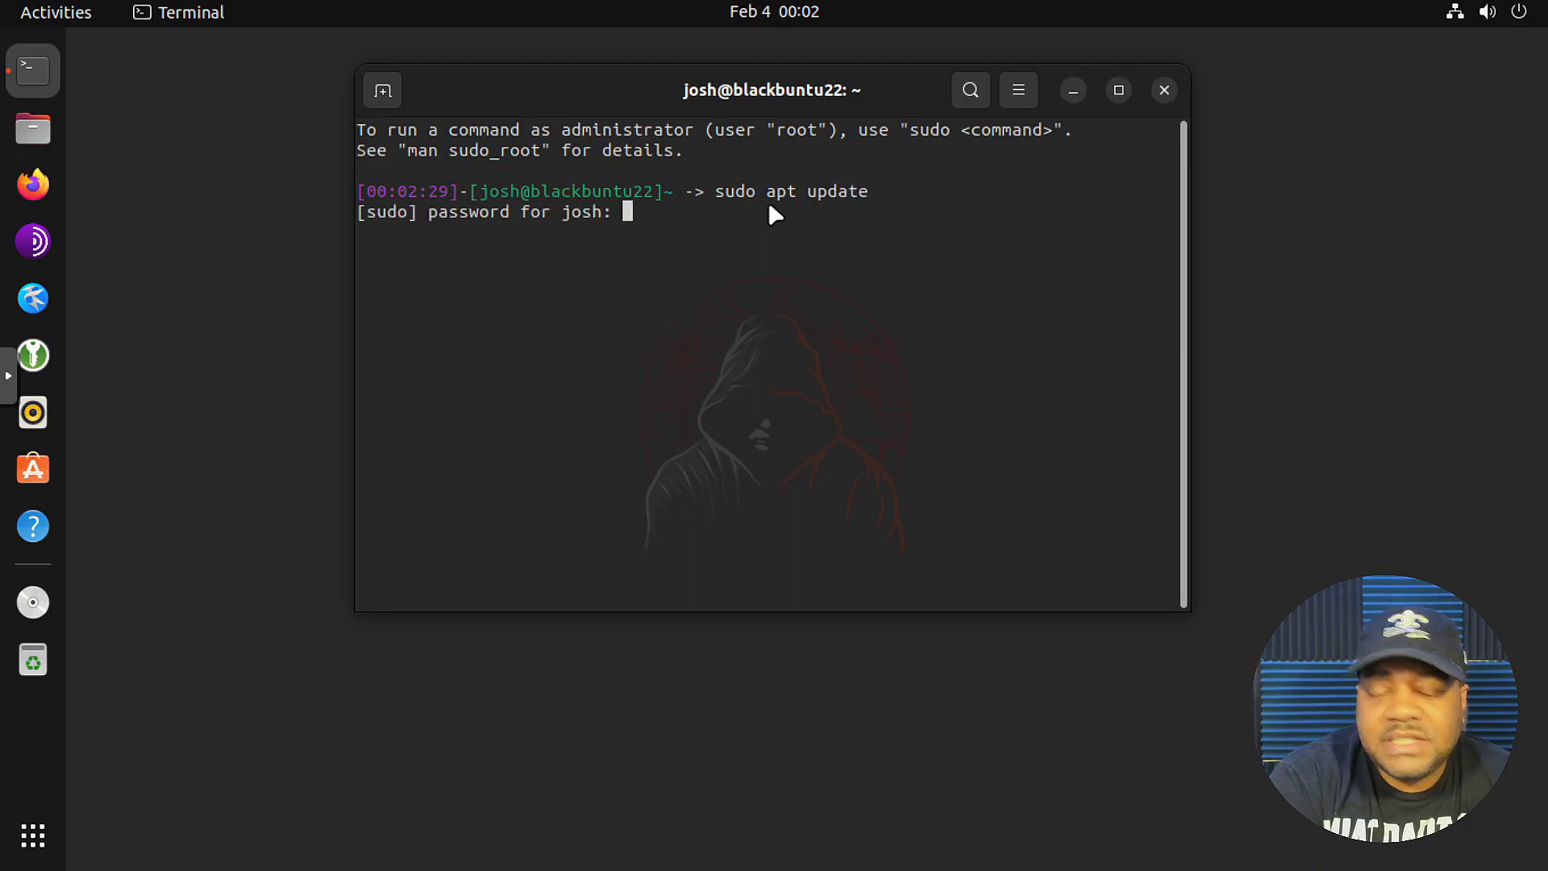
pyautogui.press('Return')
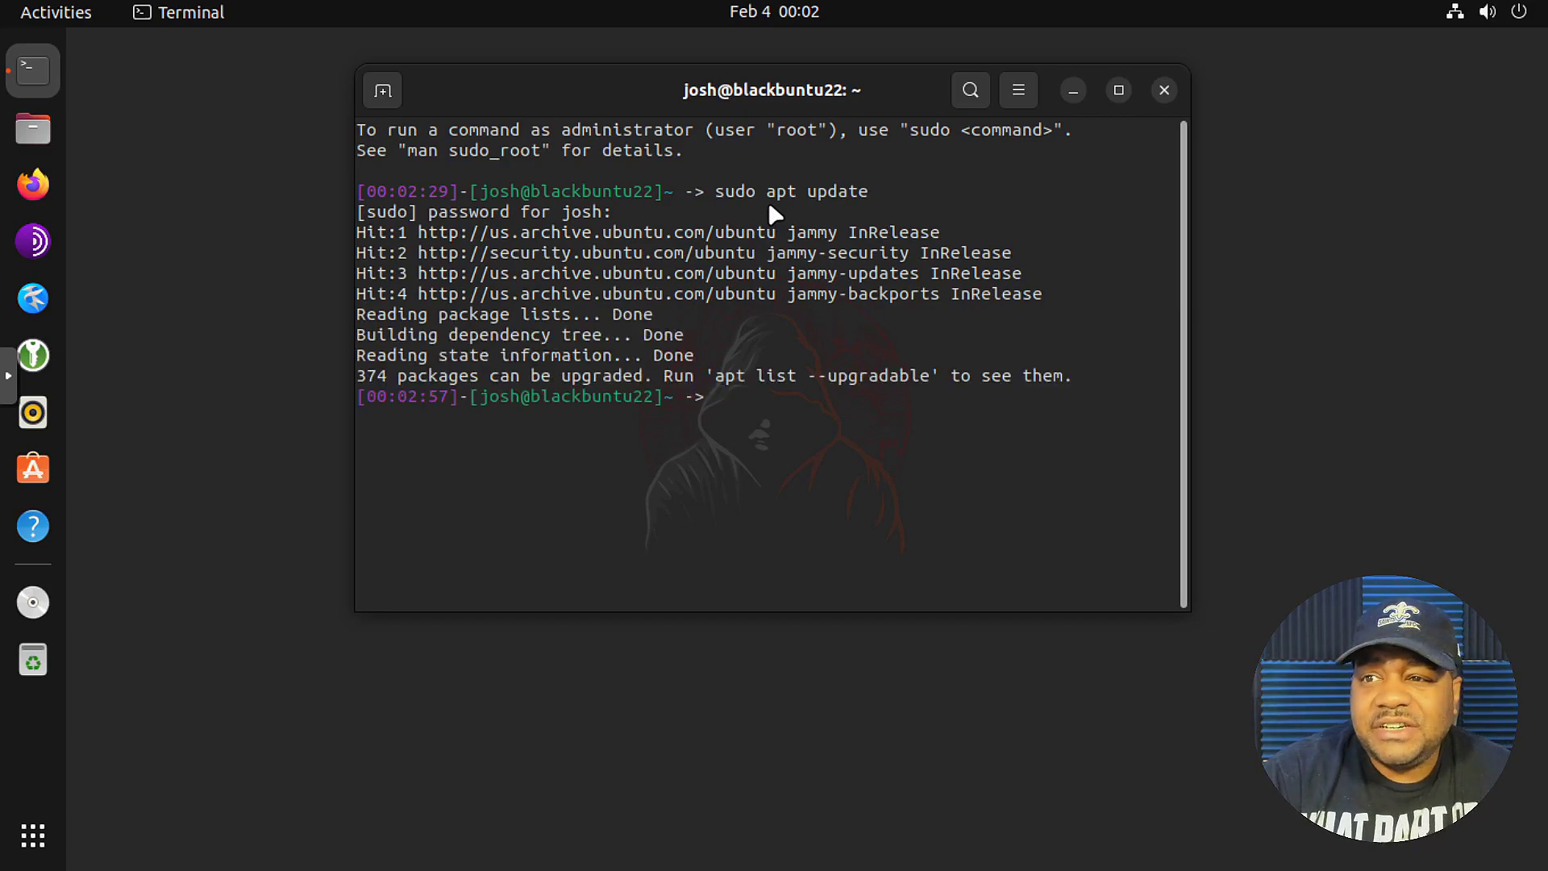
# - Install neofetch with sudo apt install neofetch and accept the additional packages
pyautogui.press('Up')
pyautogui.press('BackSpace')
pyautogui.press('BackSpace')
pyautogui.press('BackSpace')
pyautogui.press('BackSpace')
pyautogui.press('BackSpace')
pyautogui.press('BackSpace')
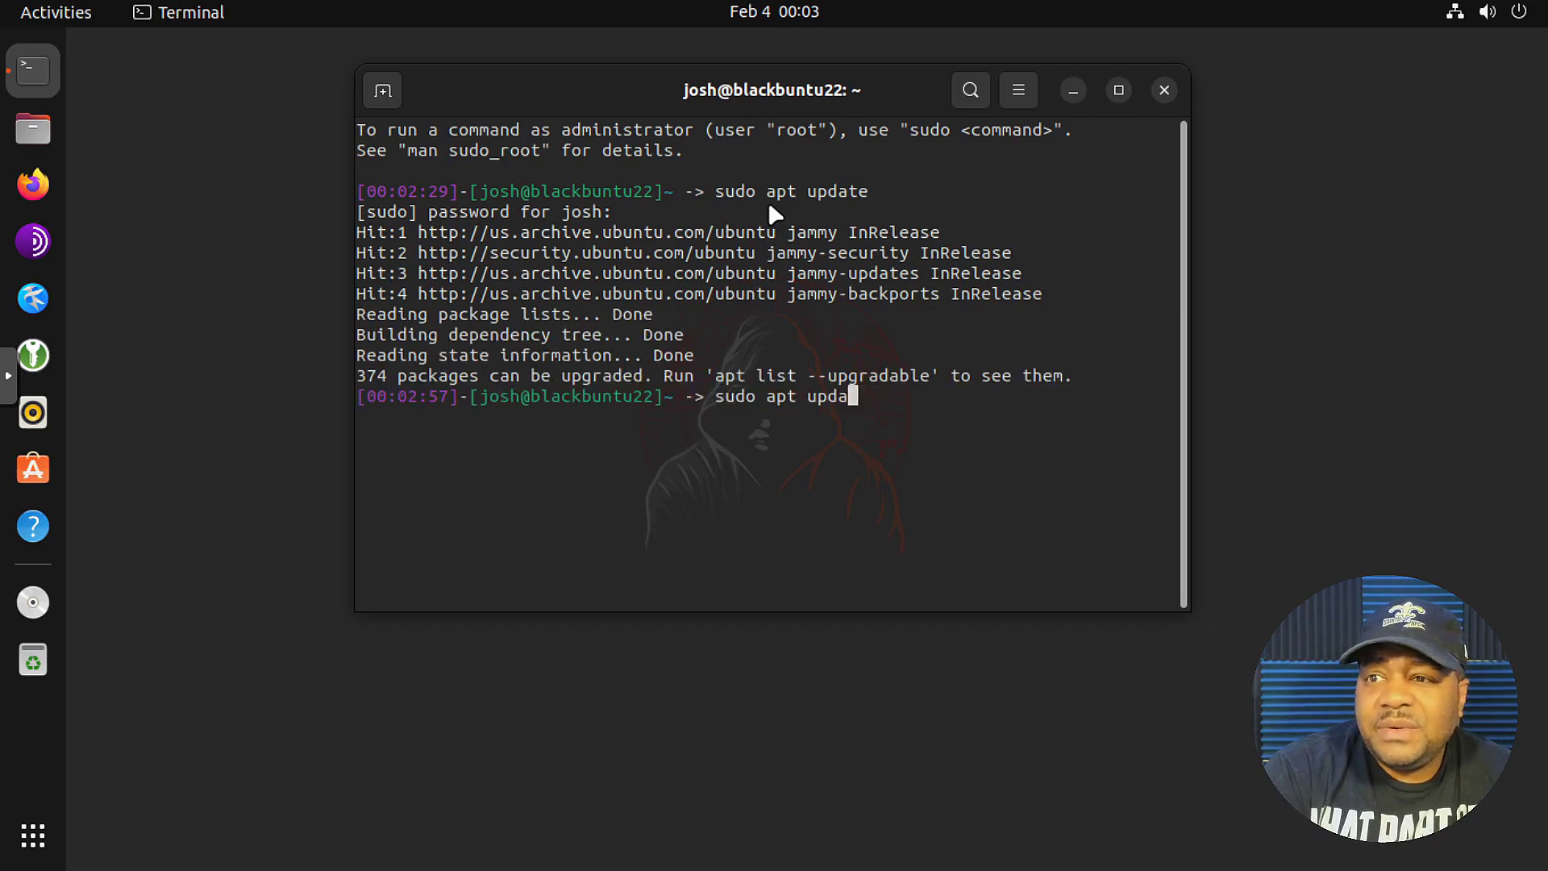
pyautogui.write('inst')
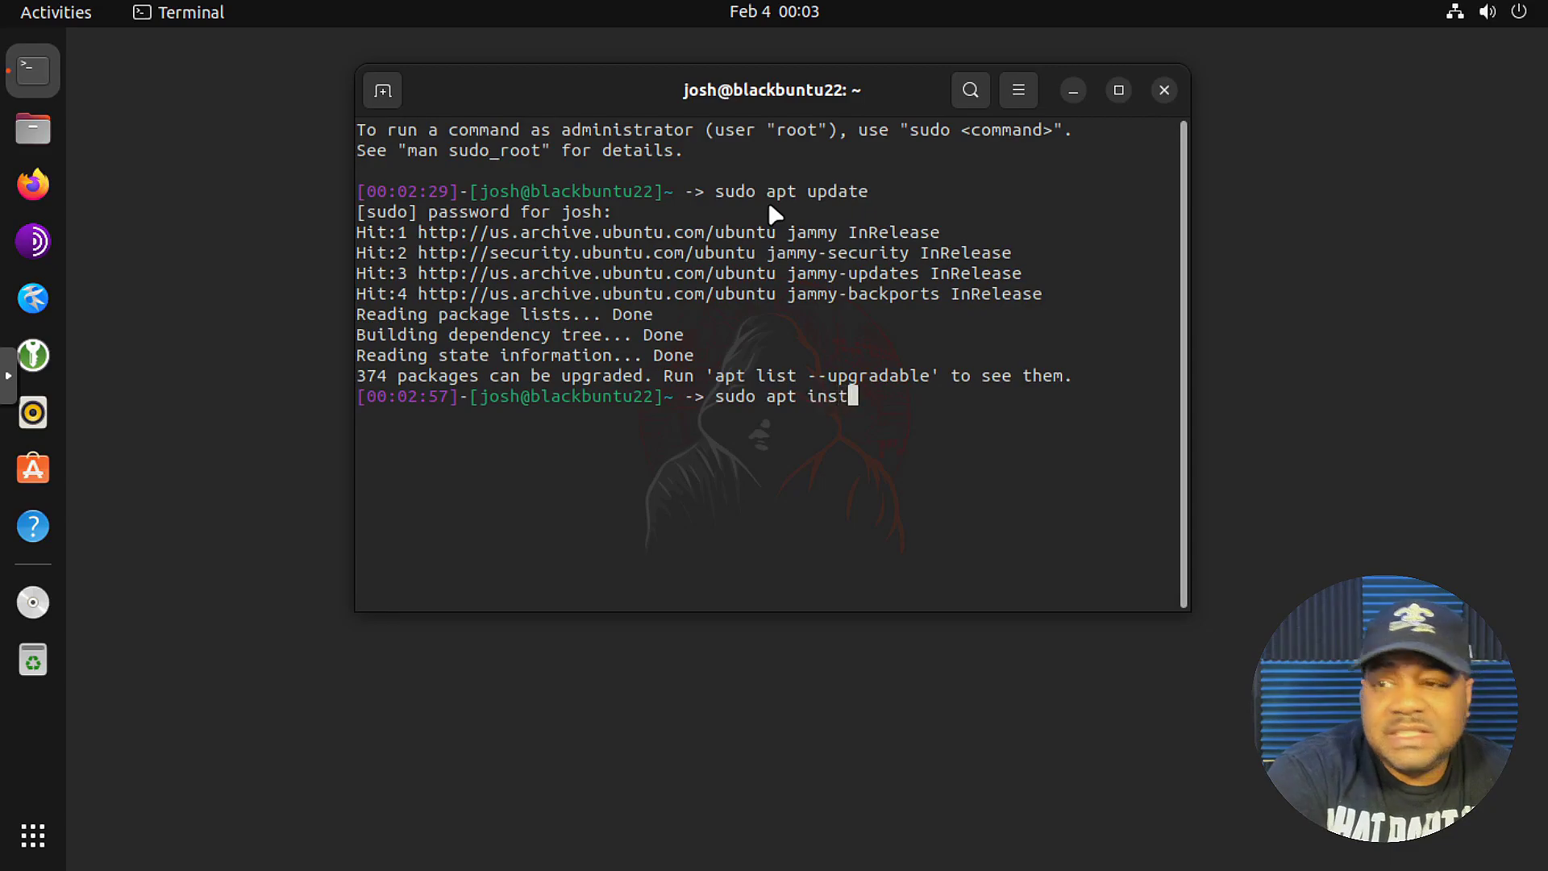
pyautogui.write('all ')
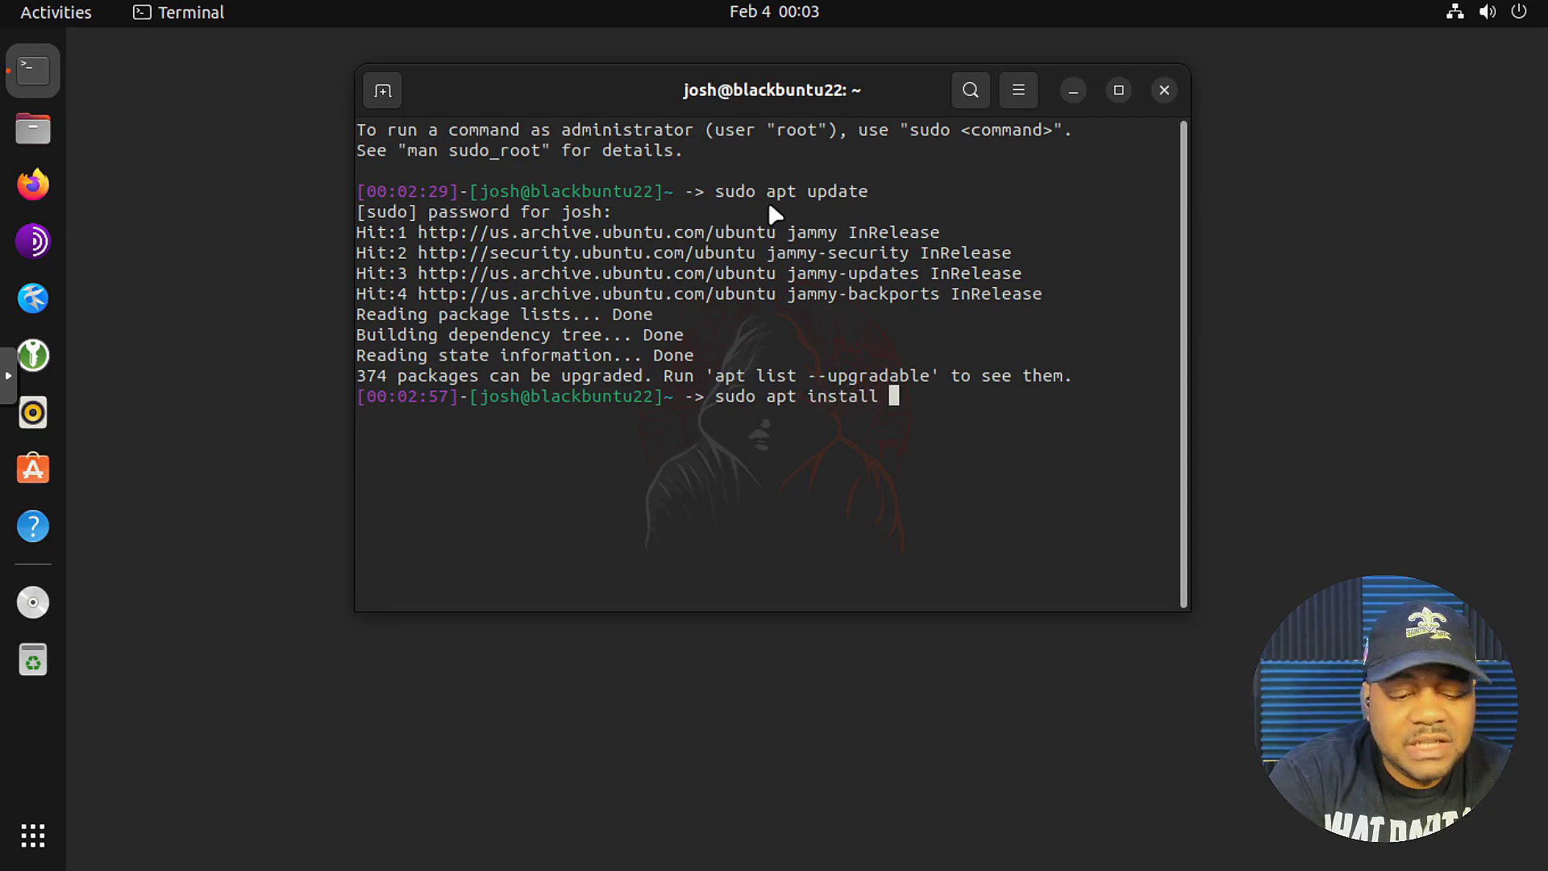
pyautogui.write('neofetch')
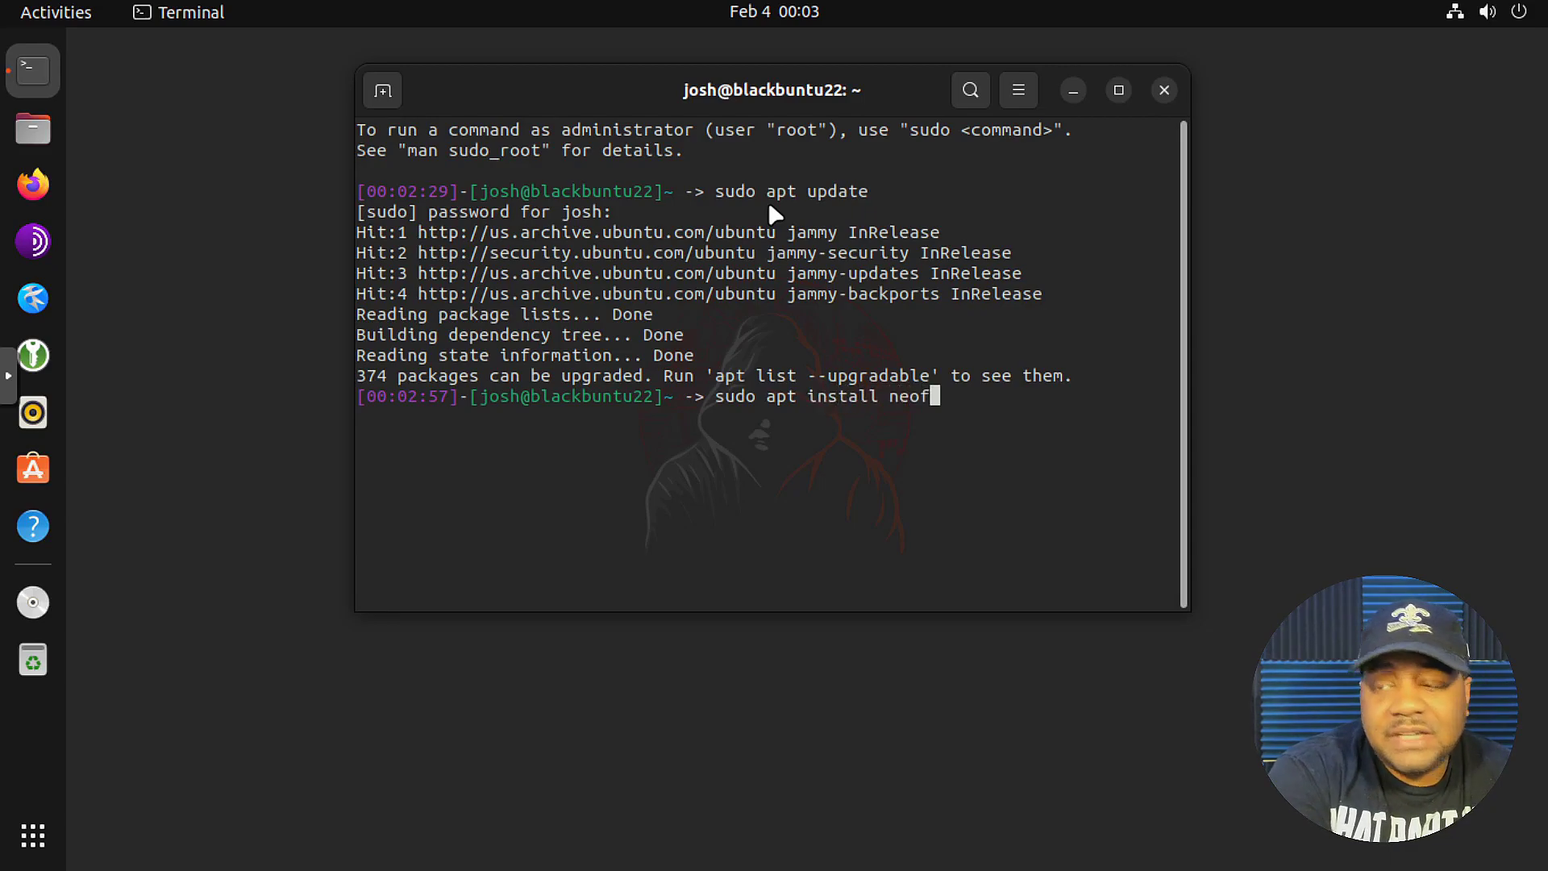
pyautogui.press('Return')
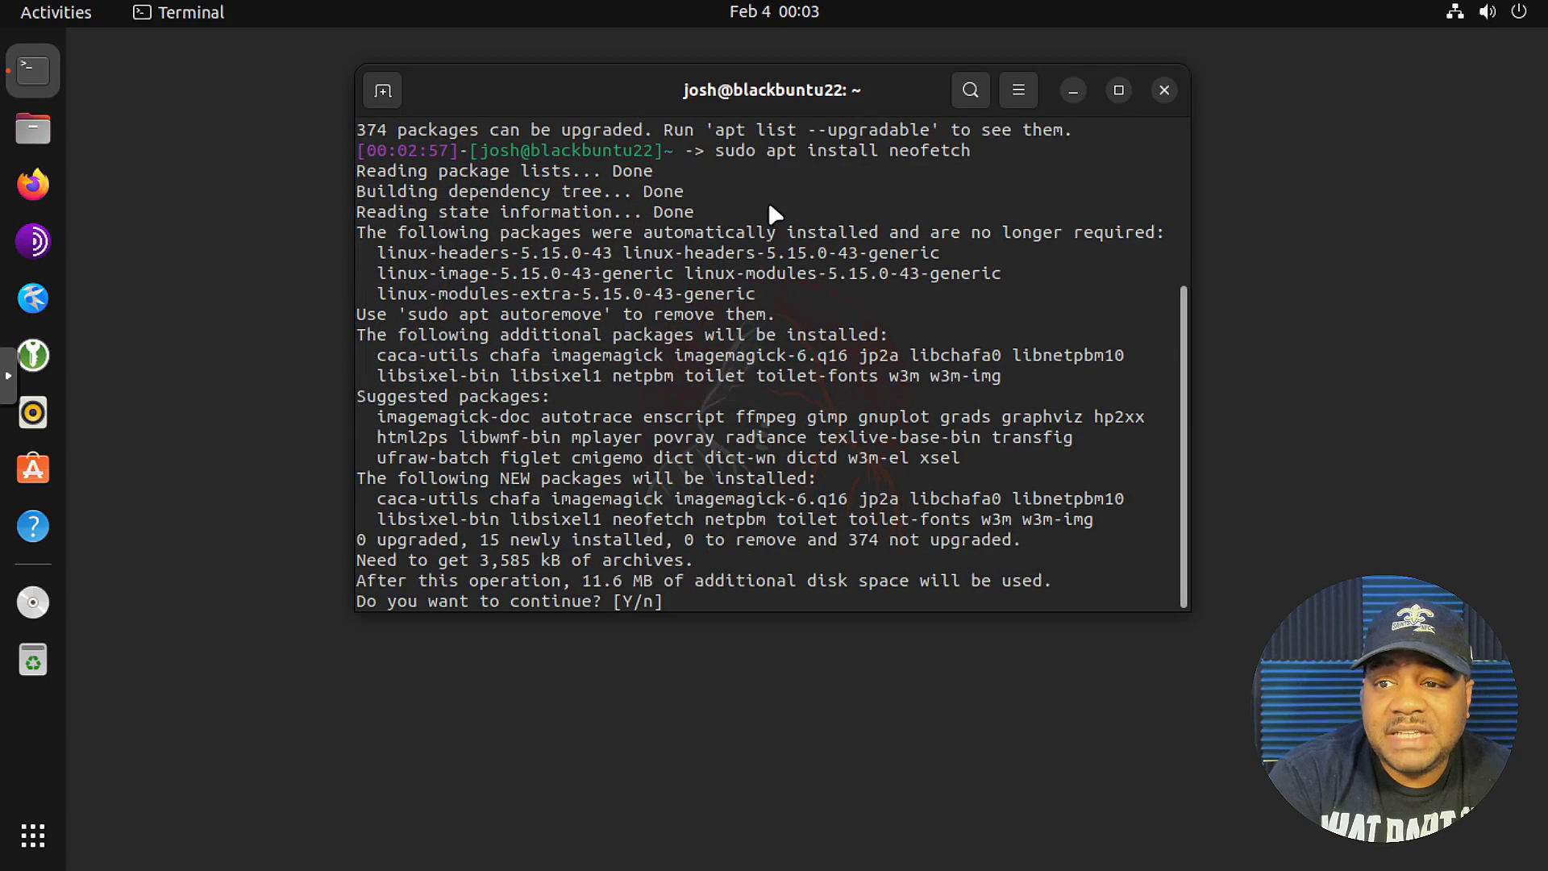
pyautogui.press('Return')
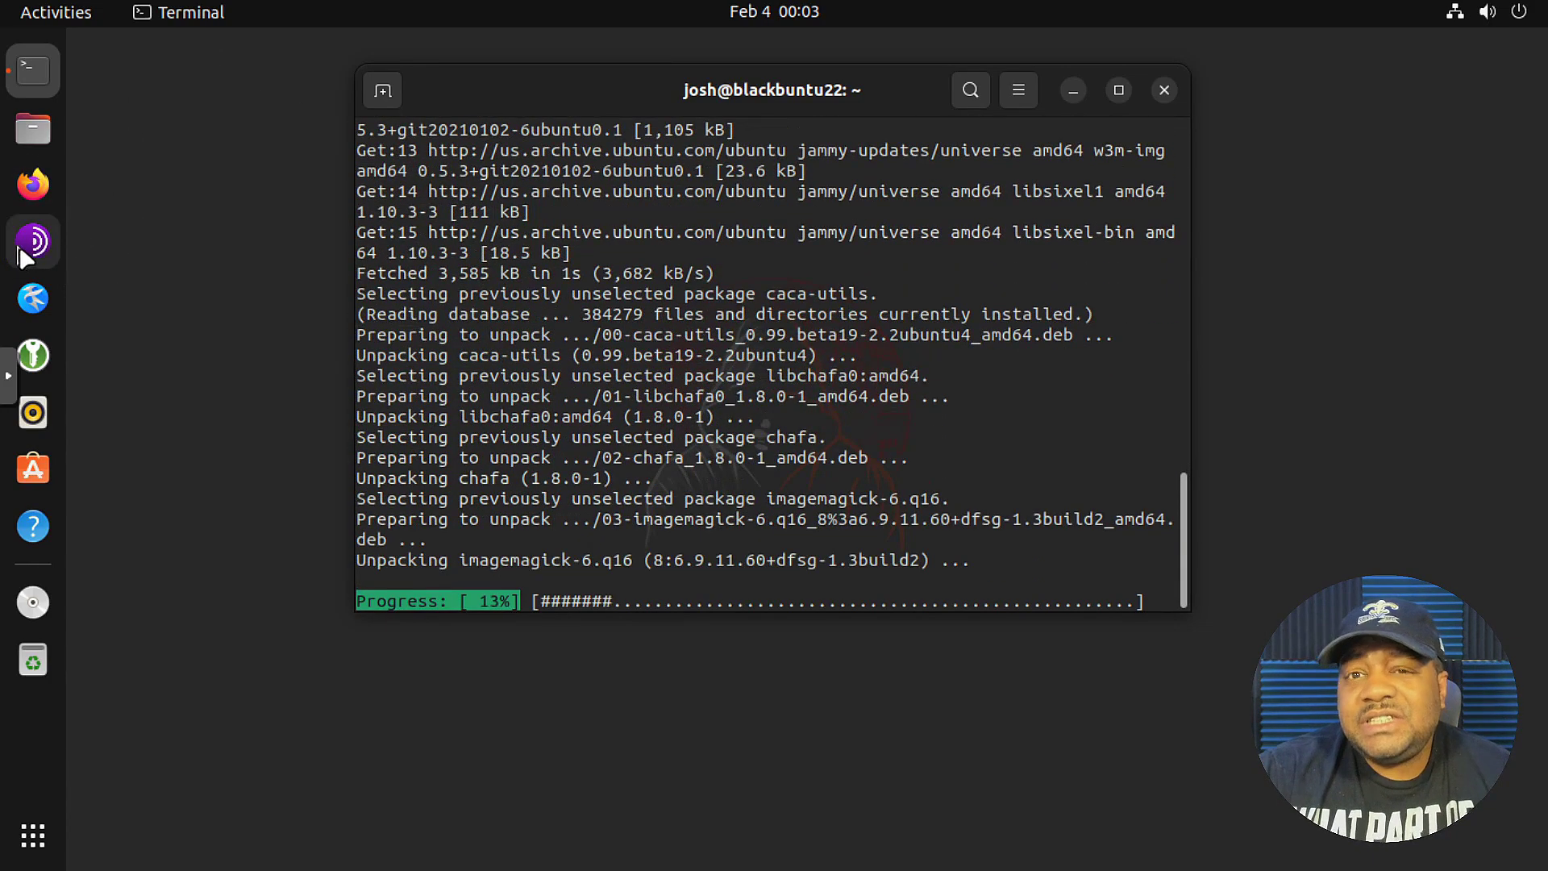
# - Open the Kate text editor for a look while neofetch installs and quit it
pyautogui.click(36, 298)
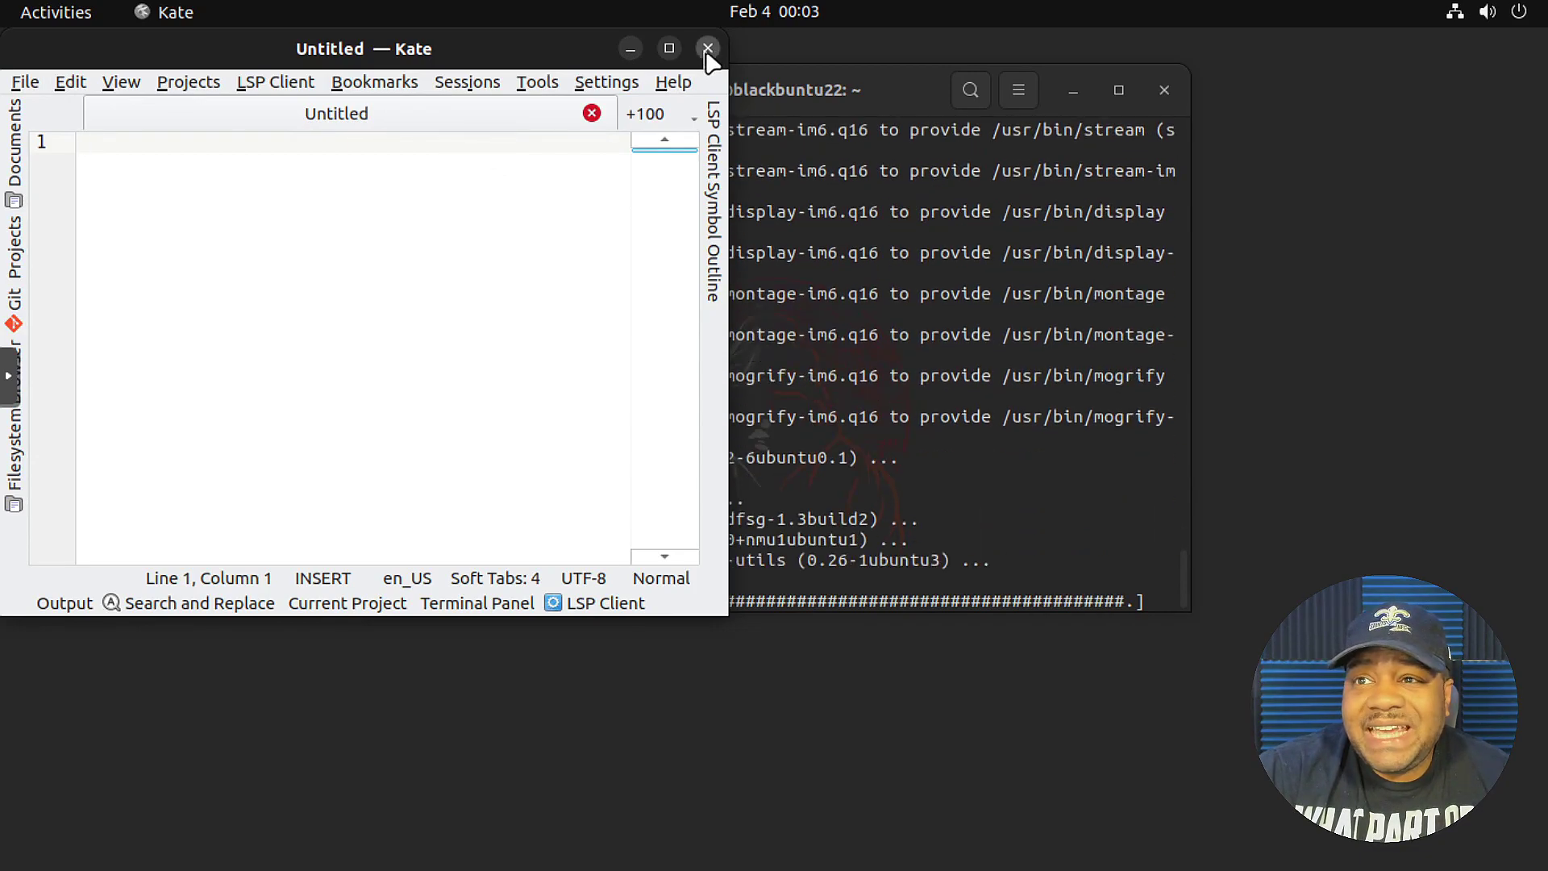
pyautogui.hotkey('ctrl', 'q')
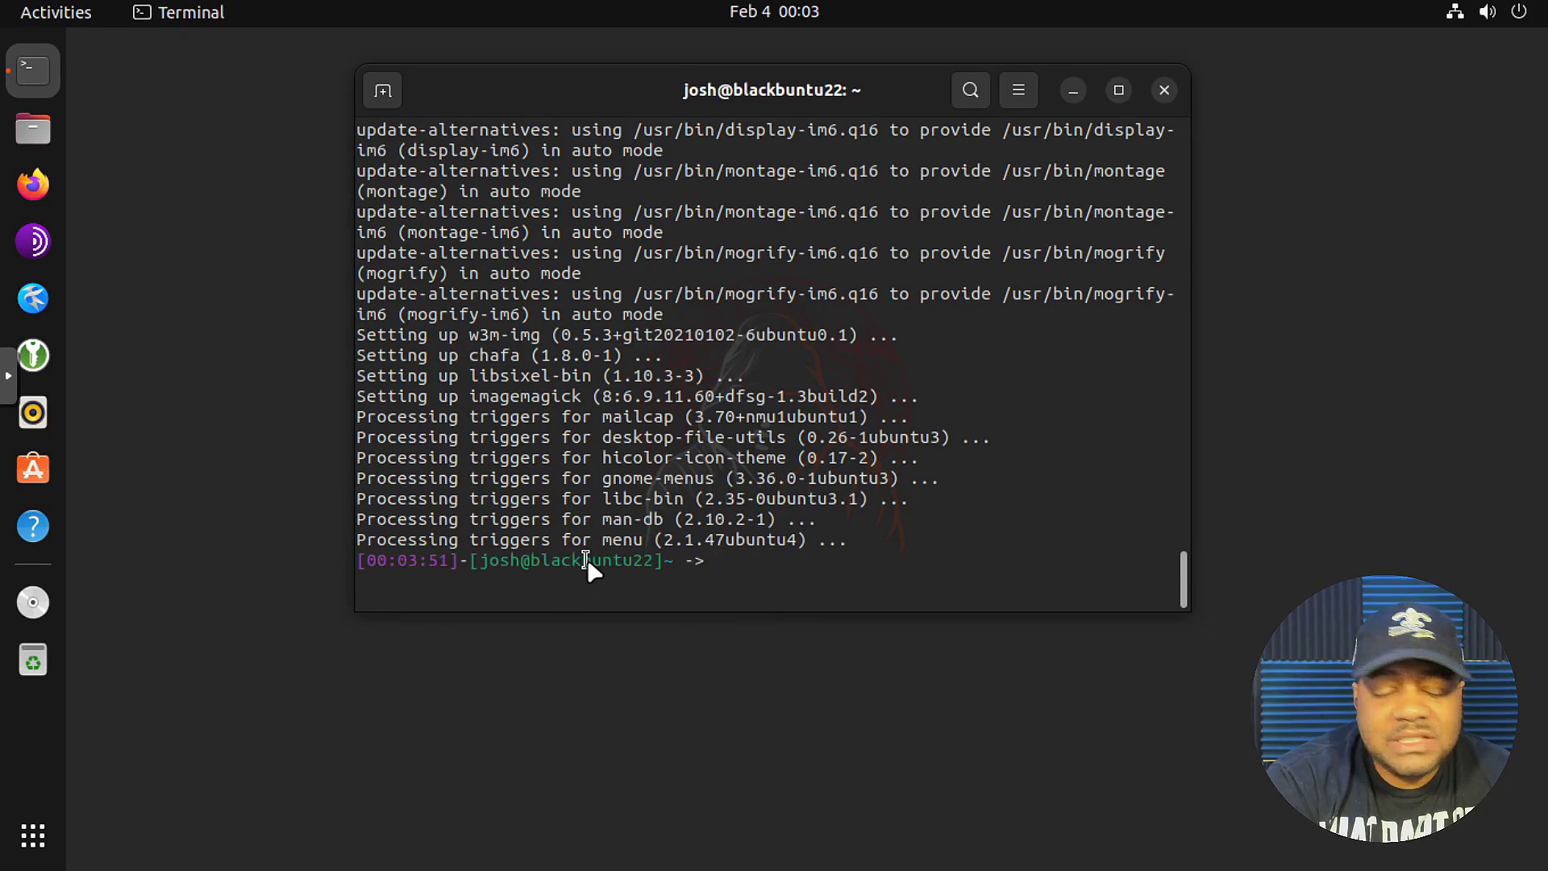
# - Run neofetch to examine the system information, highlight the kernel version, and close the terminal
pyautogui.write('neofetch')
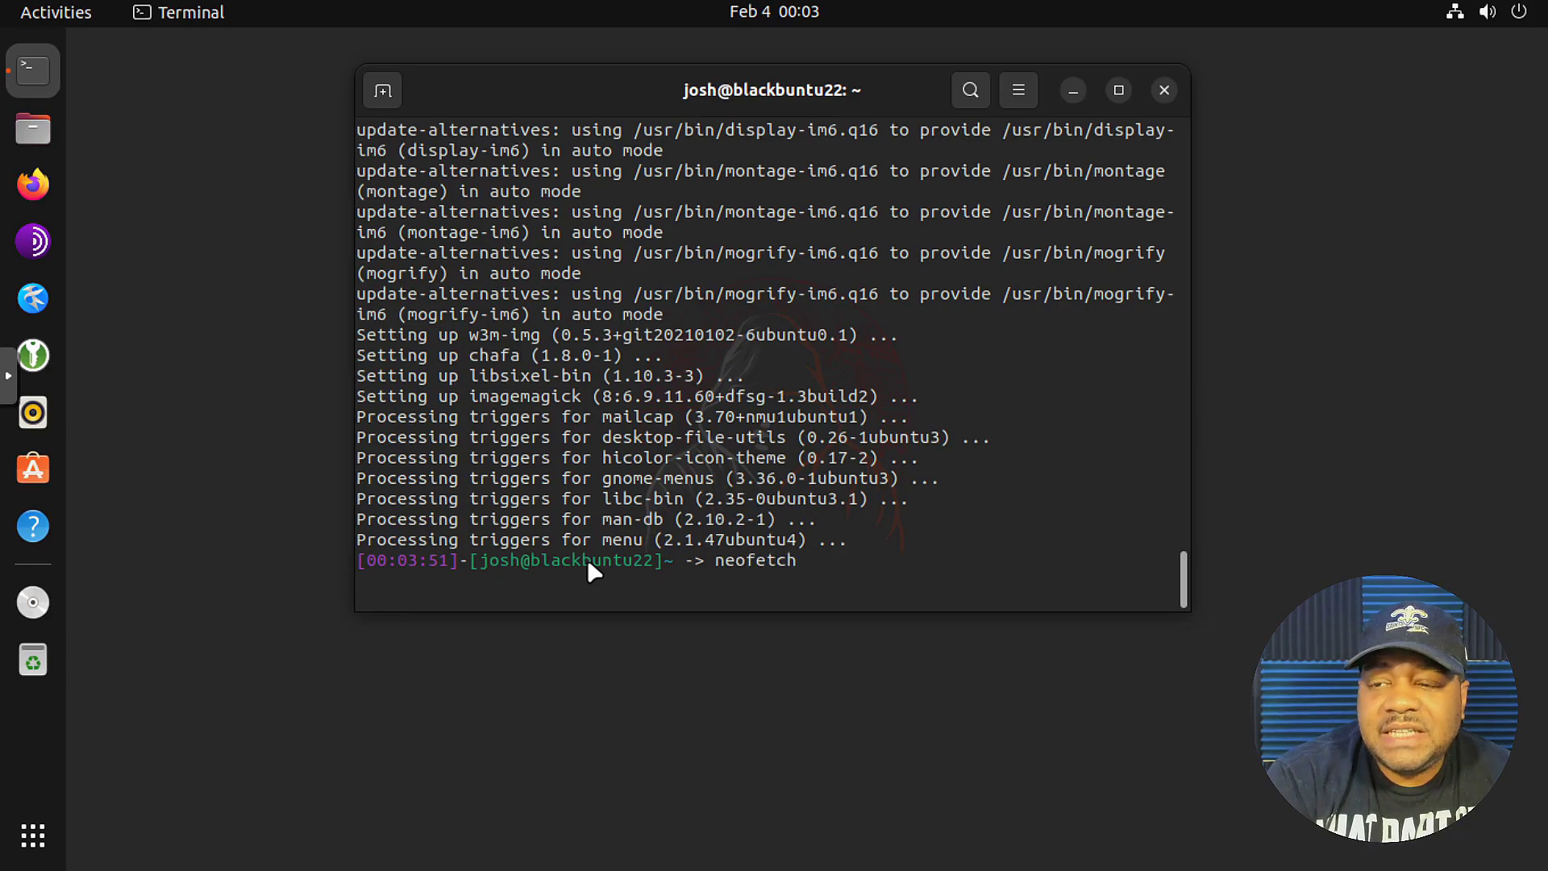
pyautogui.press('Return')
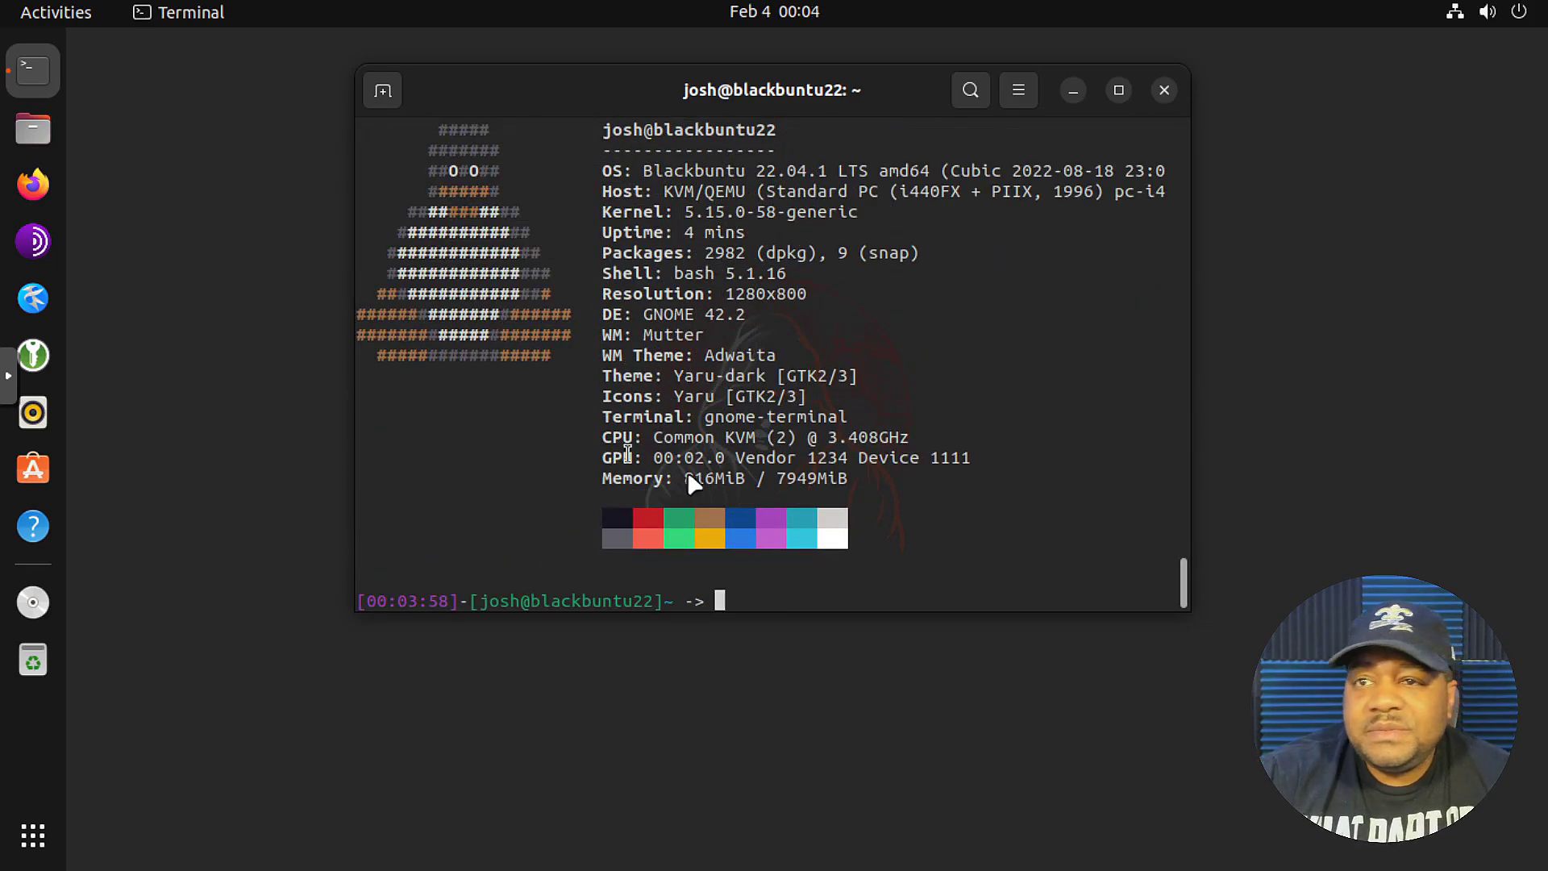
pyautogui.scroll(1, 709, 453)
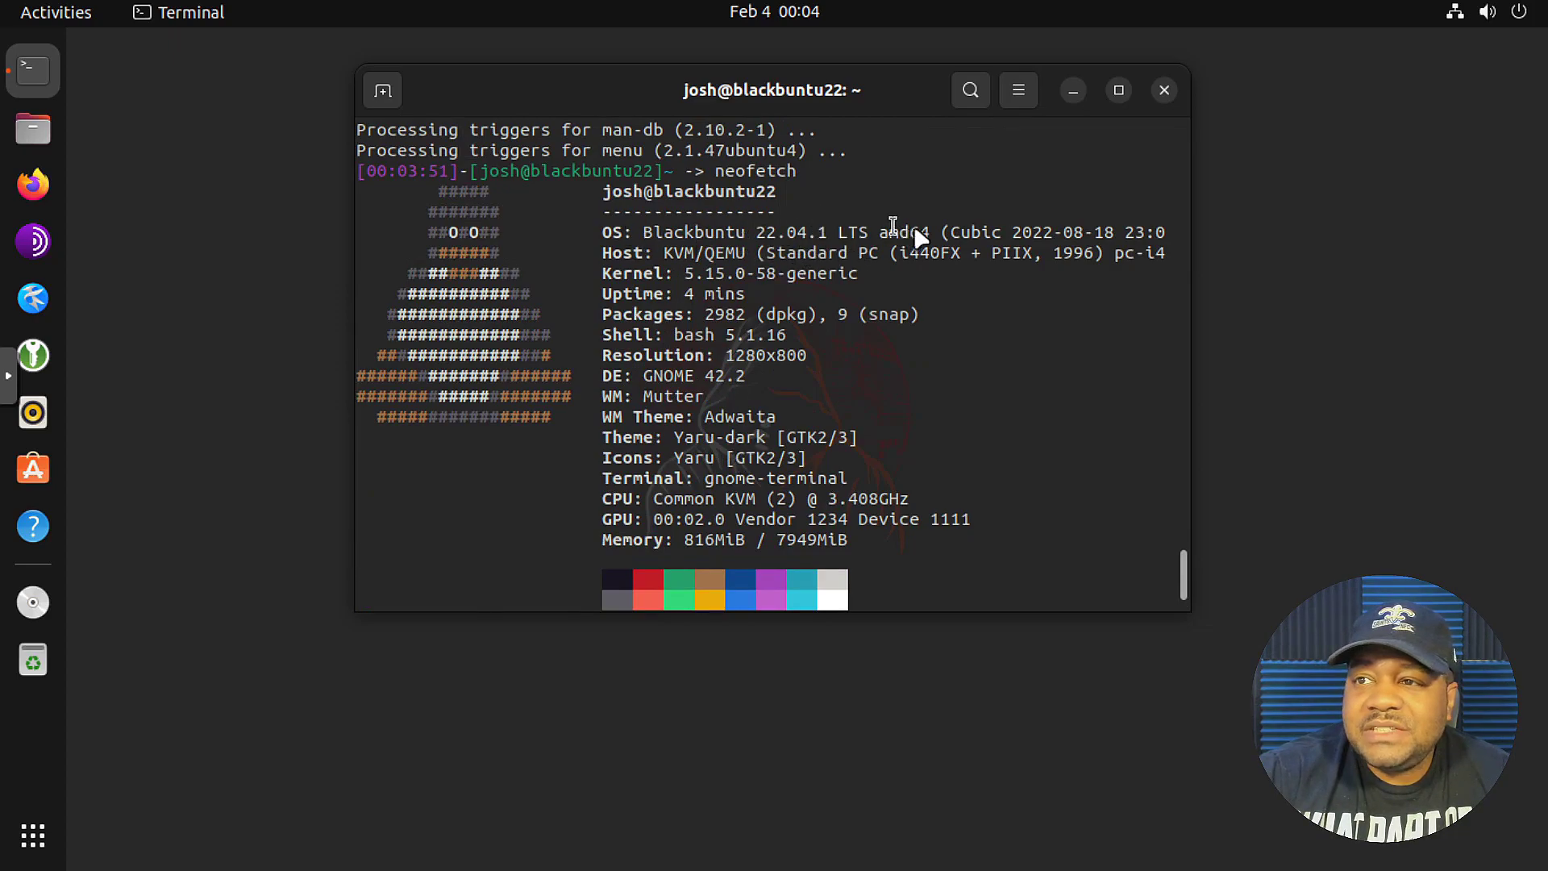
pyautogui.scroll(-1, 765, 342)
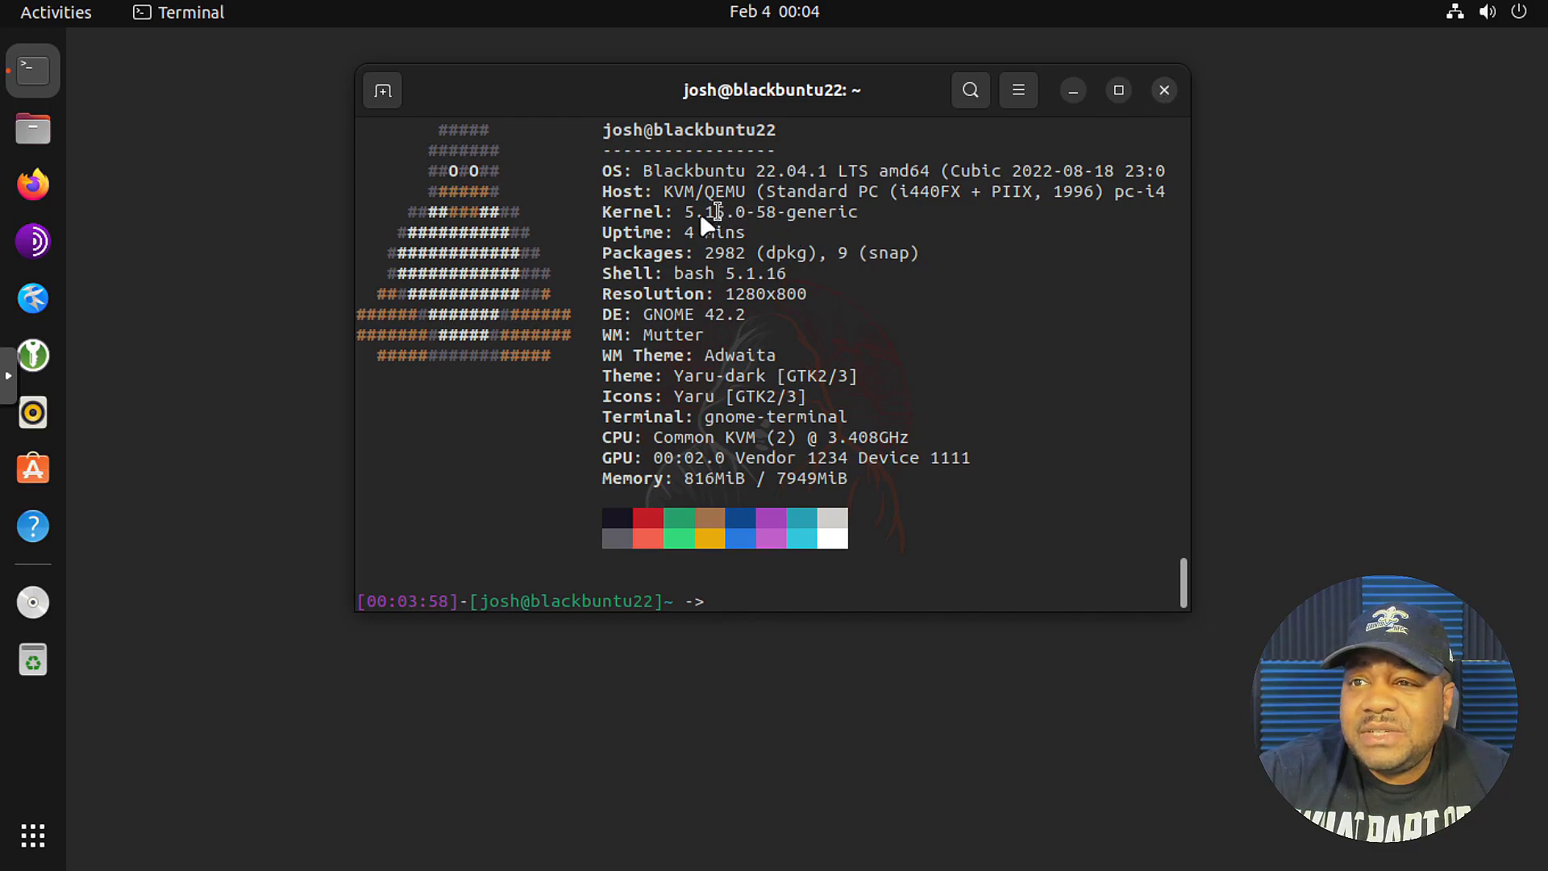
pyautogui.moveTo(690, 216); pyautogui.dragTo(861, 211)
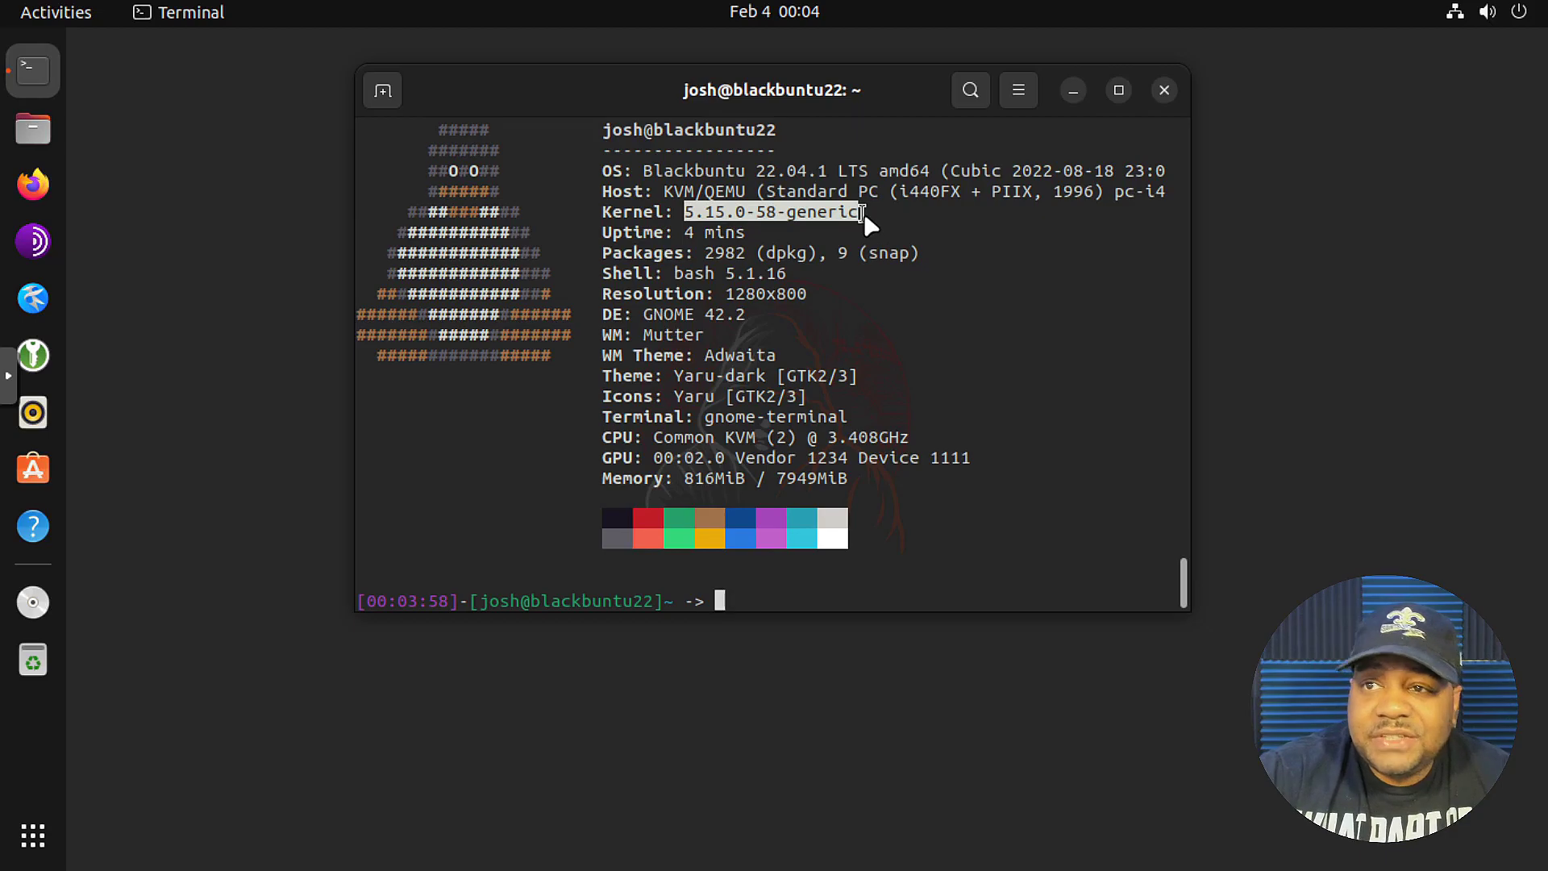
pyautogui.click(1161, 90)
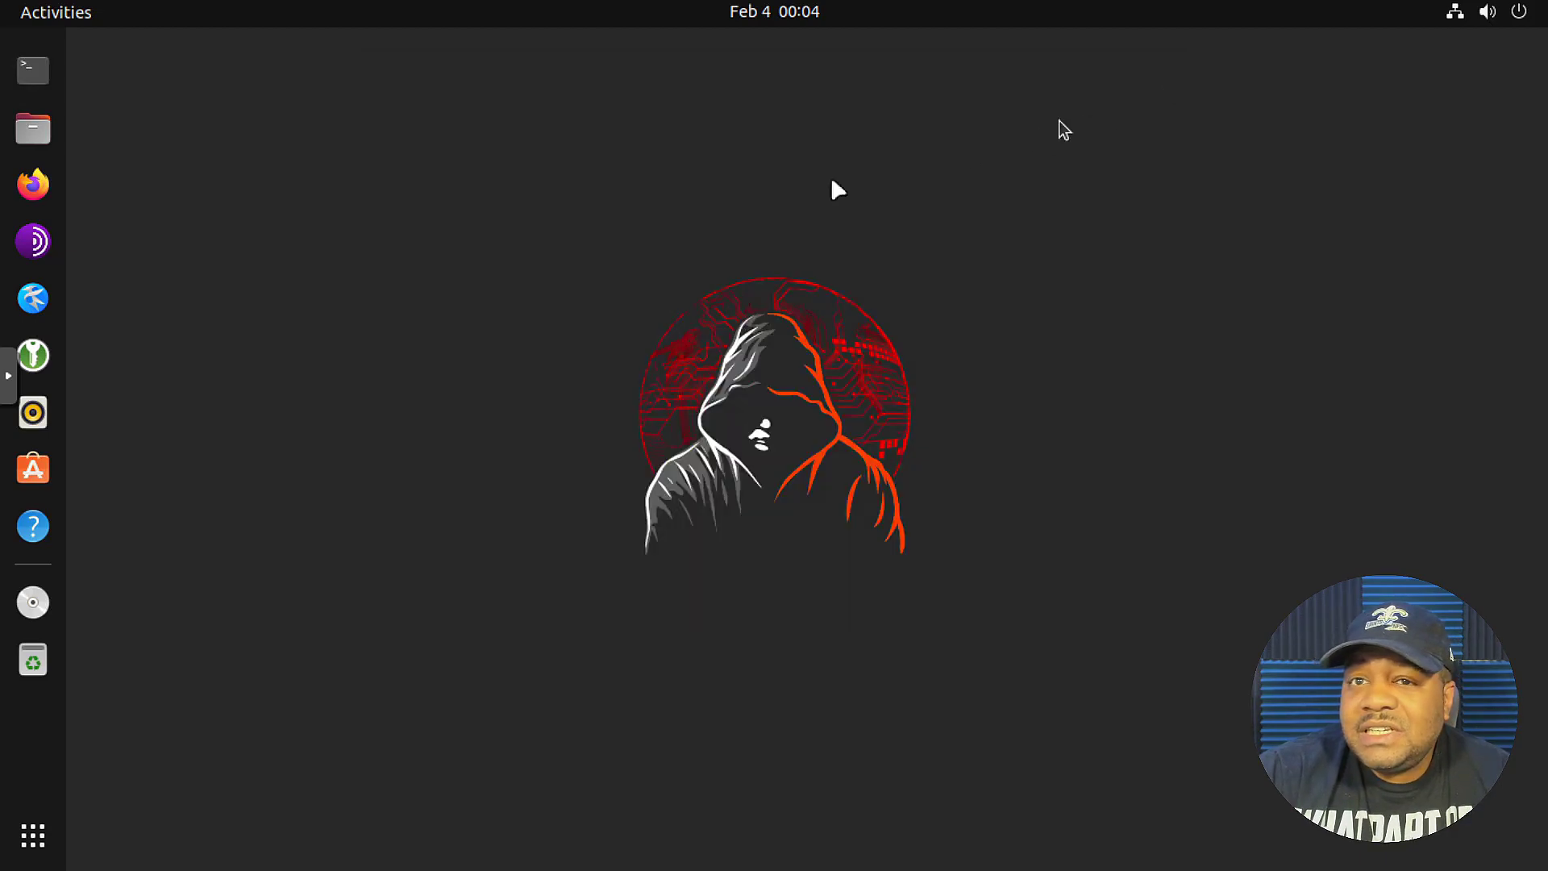
# - Open KeePassXC, move its window towards the middle of the desktop to view the welcome screen, and close it
pyautogui.click(31, 364)
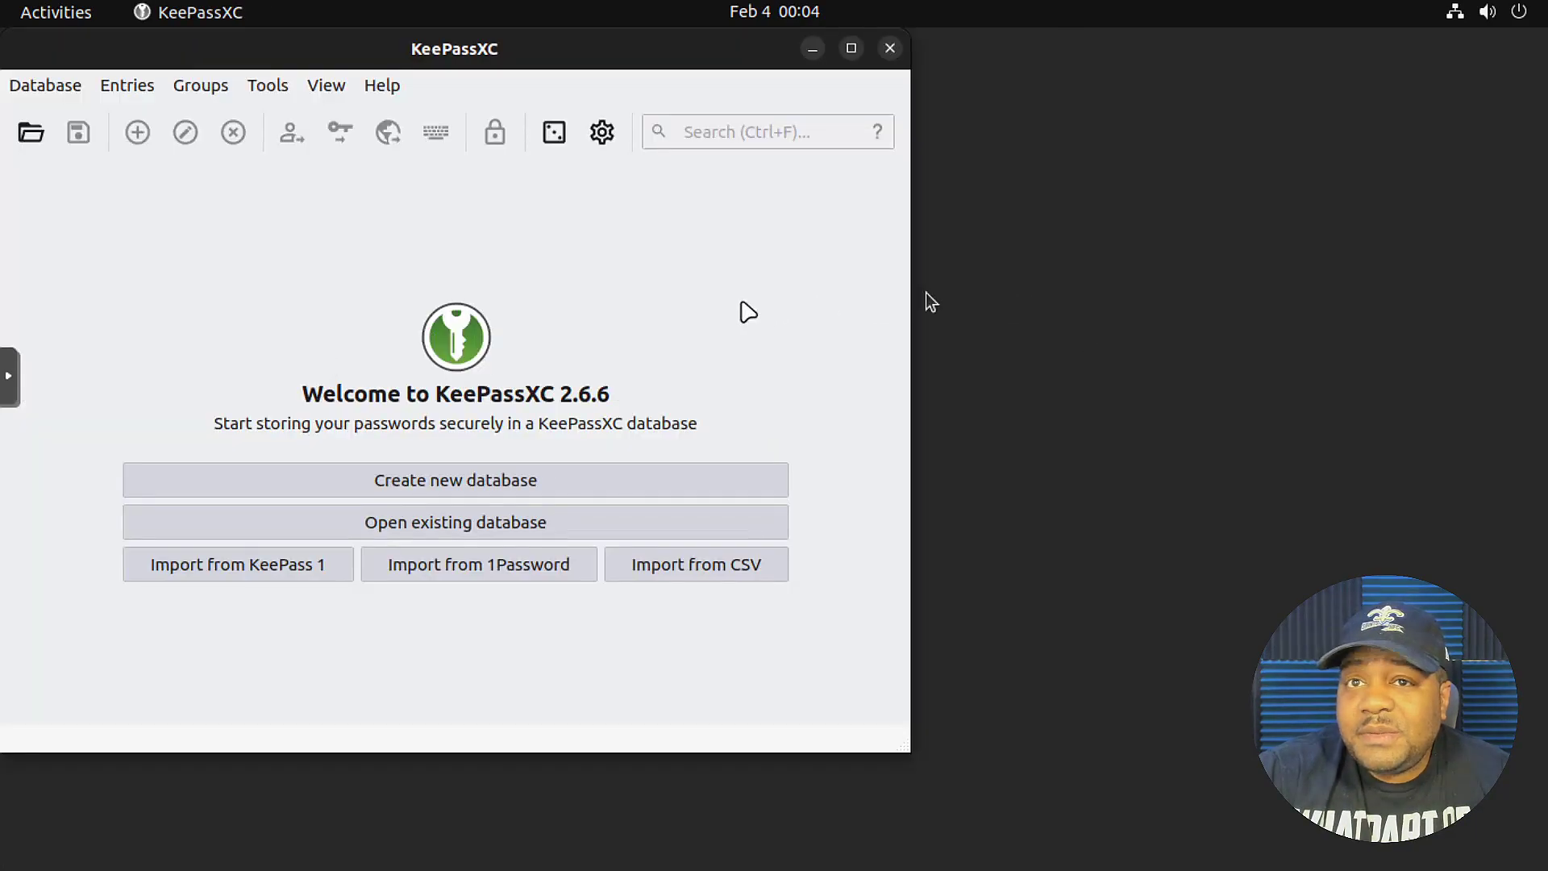
pyautogui.moveTo(556, 63); pyautogui.dragTo(916, 96)
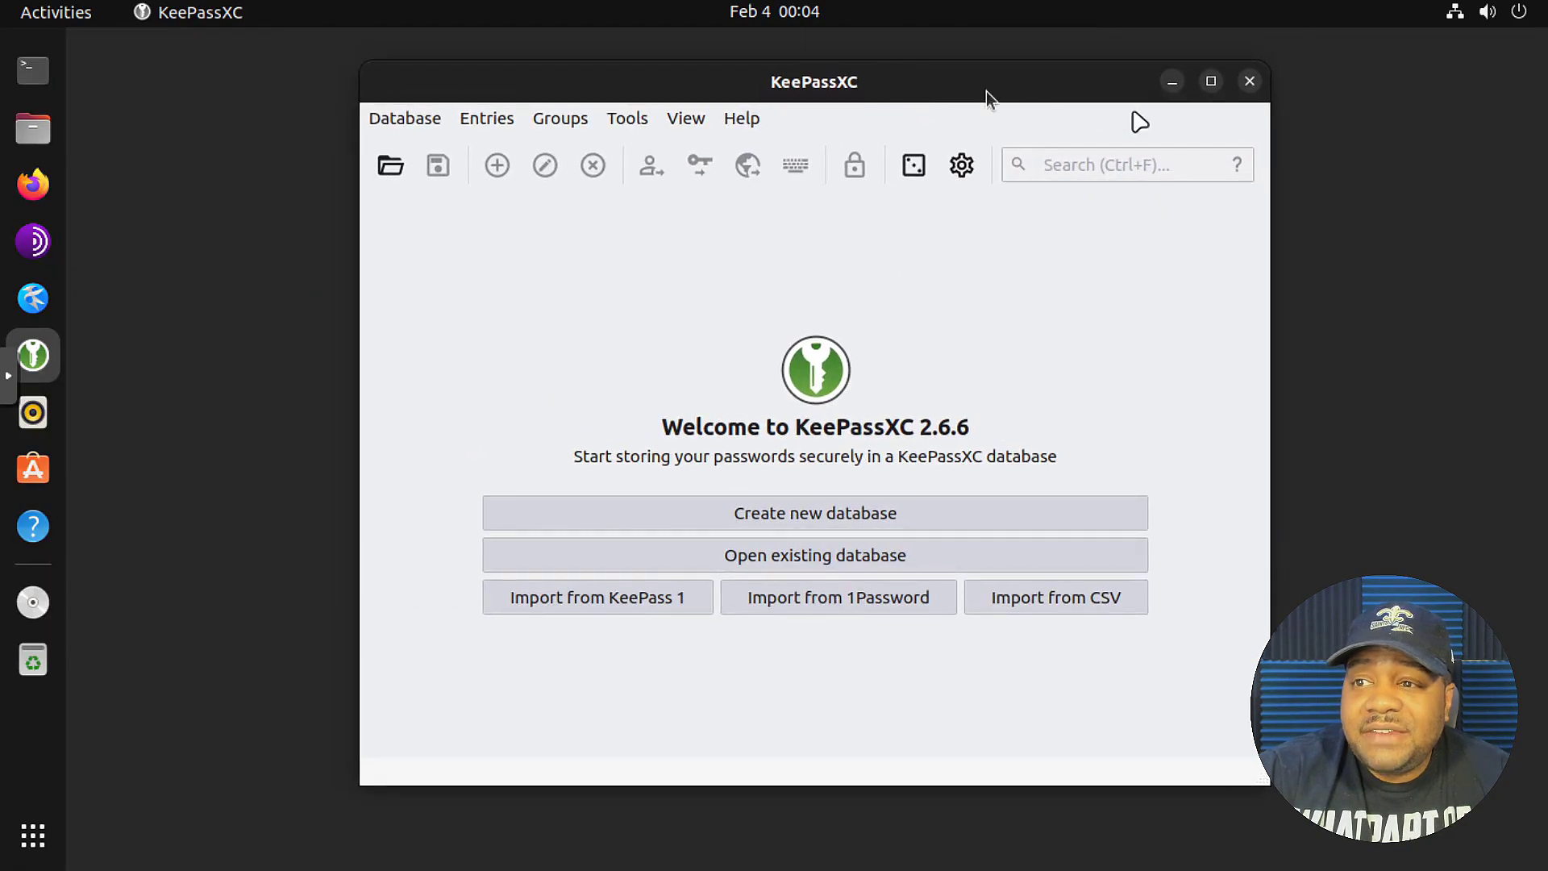
pyautogui.click(1250, 82)
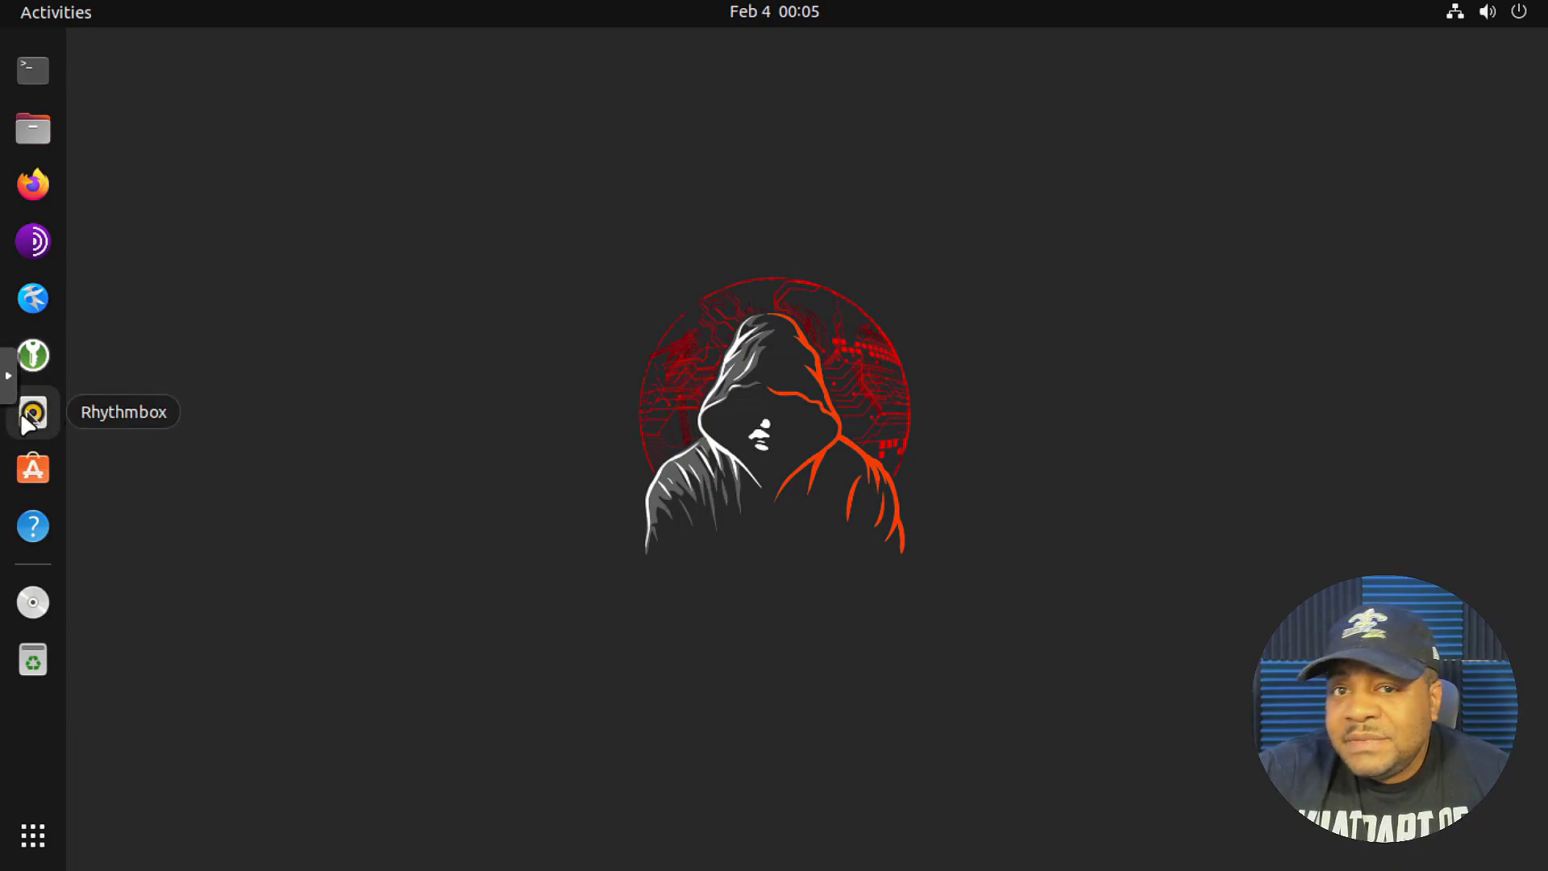
# - Open Ubuntu Software, check the available application updates and the Explore page, and close the window
pyautogui.click(32, 471)
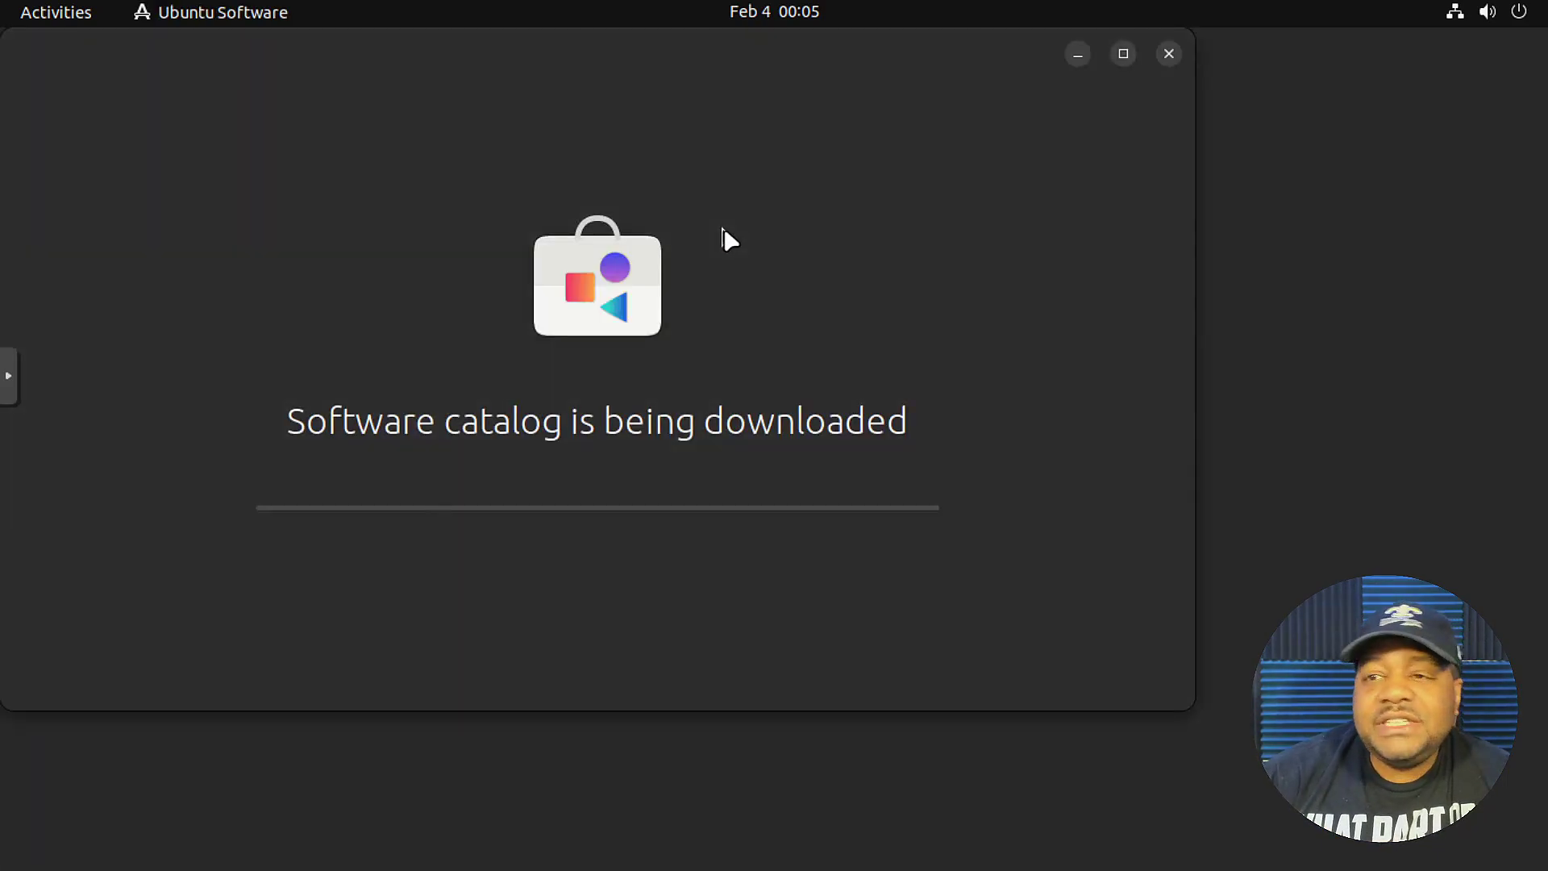
pyautogui.moveTo(650, 56); pyautogui.dragTo(854, 96)
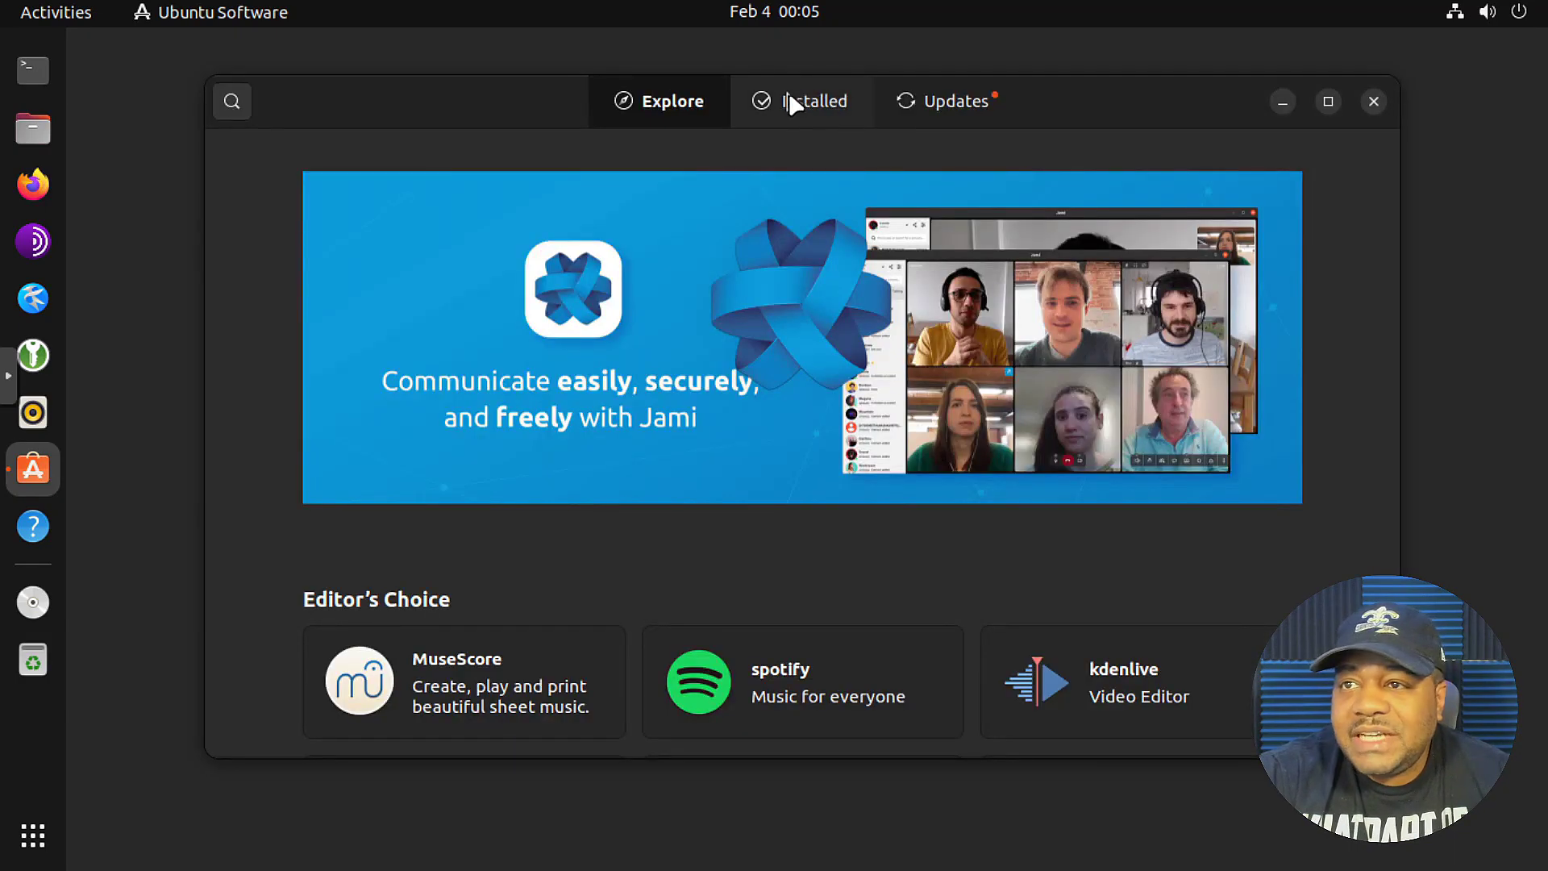
pyautogui.click(957, 105)
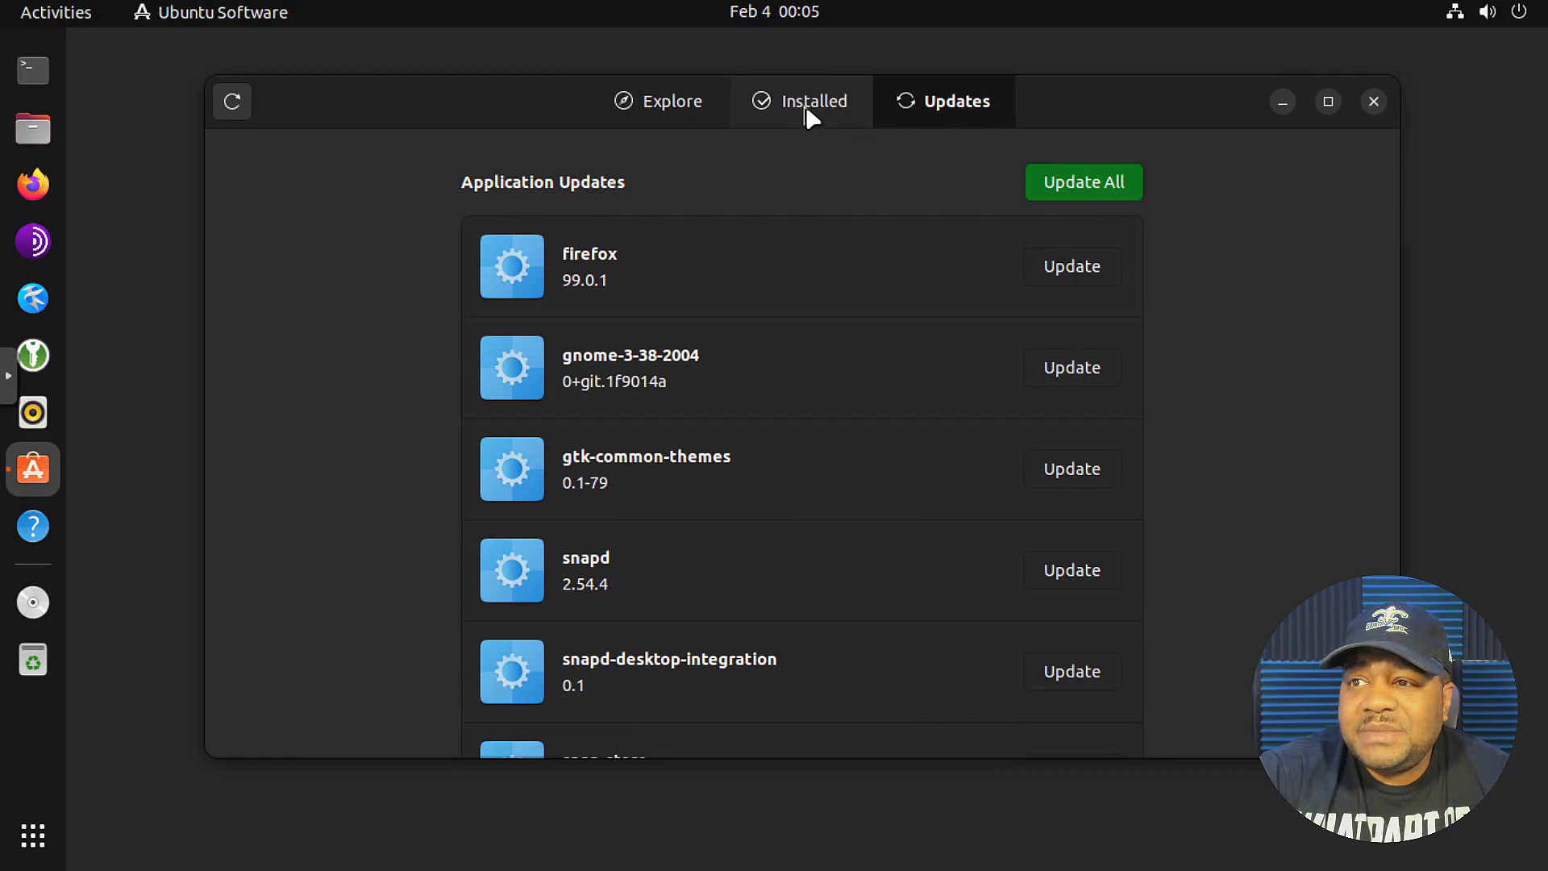
pyautogui.click(668, 107)
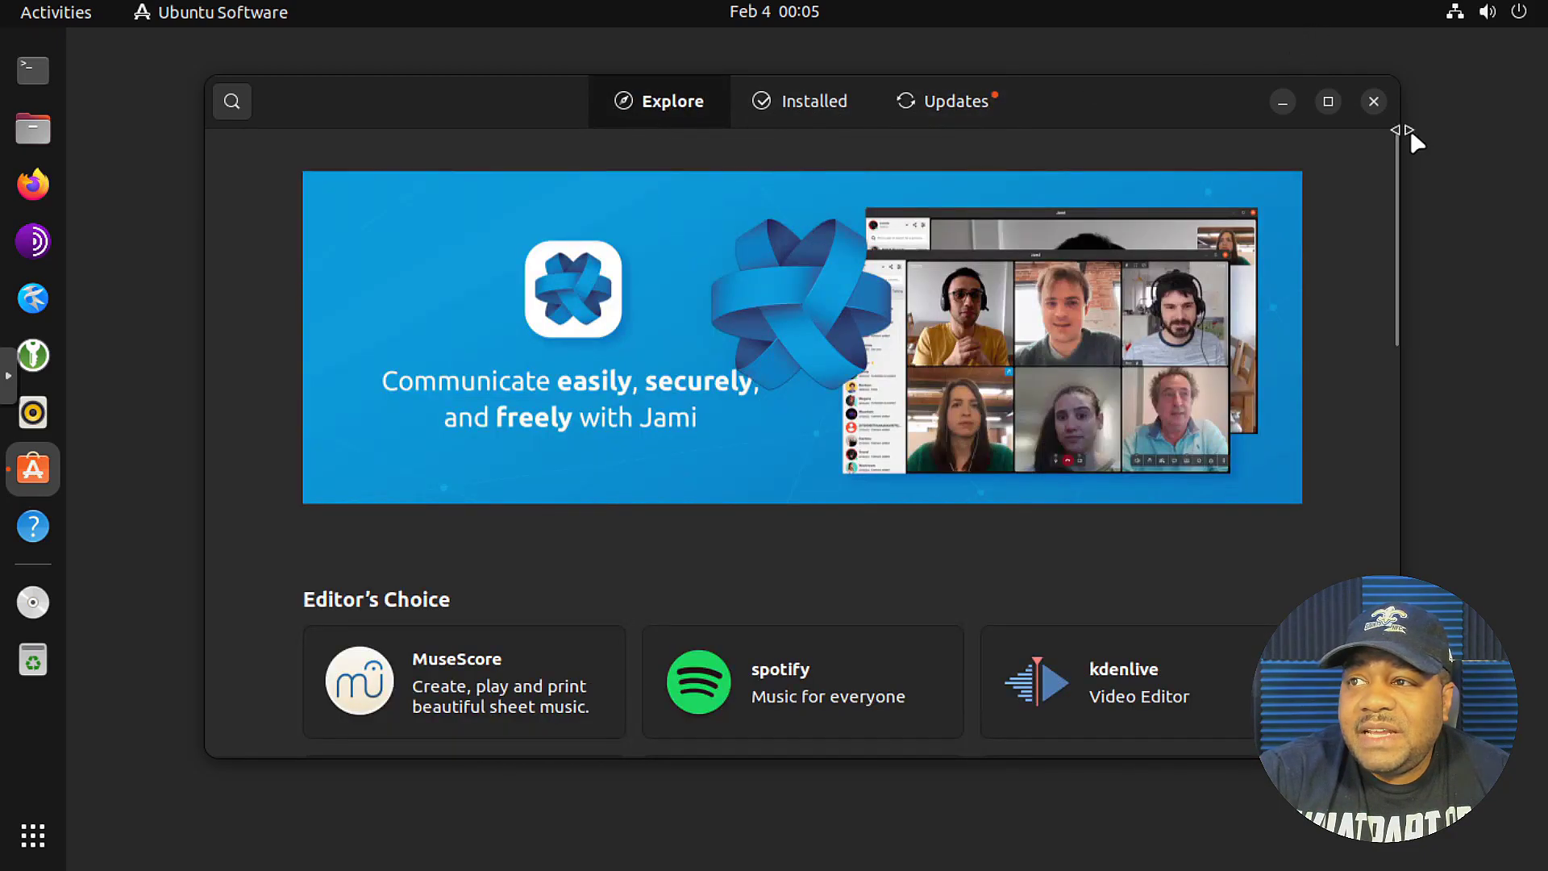
pyautogui.click(1374, 102)
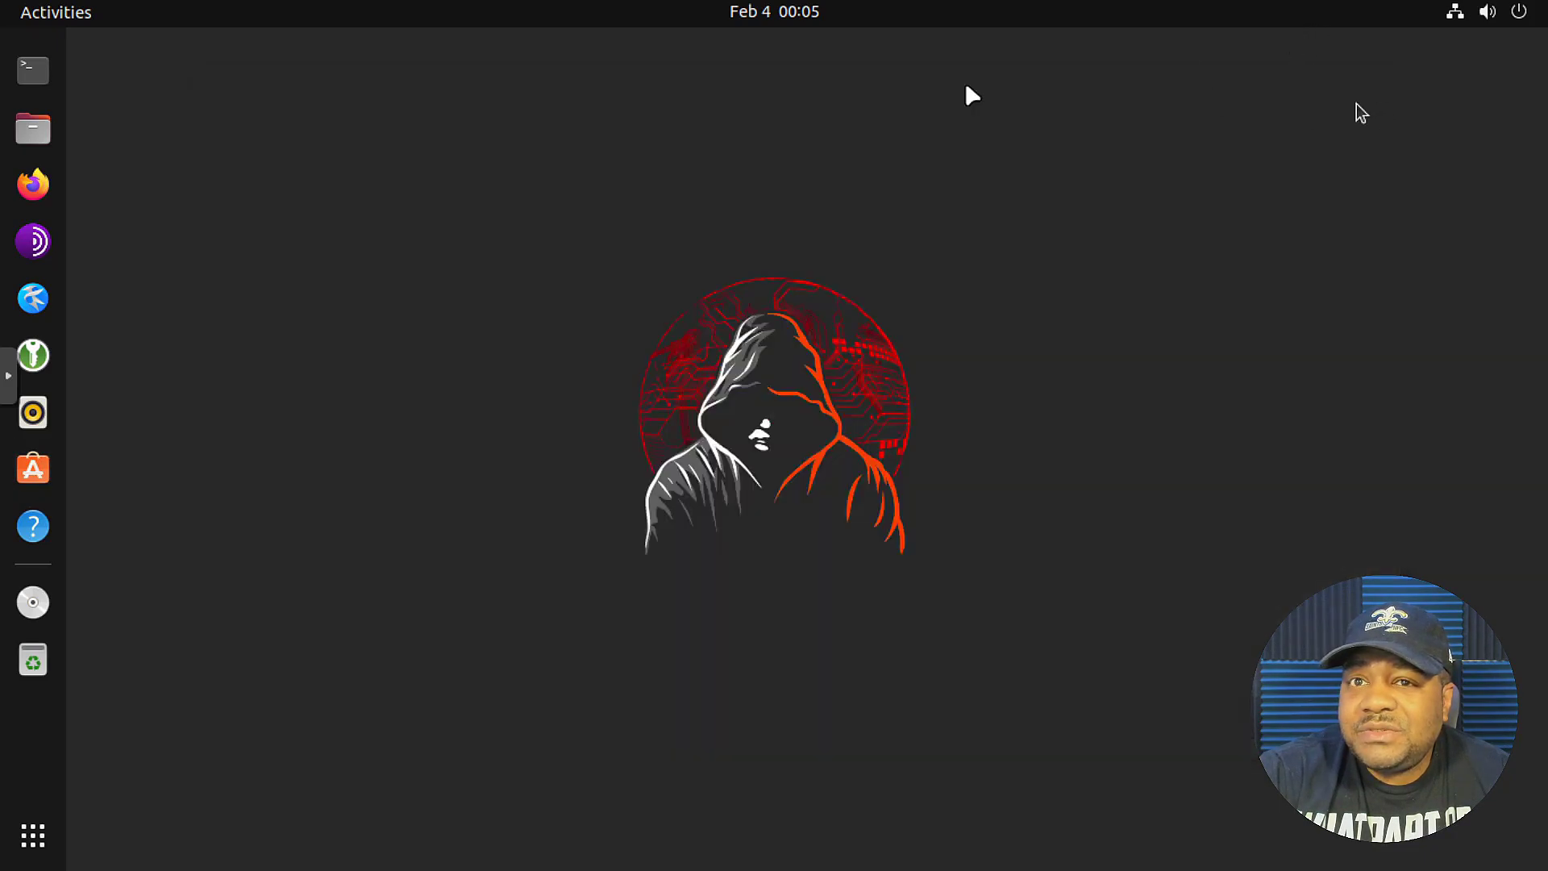
# - Run sudo apt update && sudo apt upgrade -y in a new terminal, authorise it with the account password, and move the window towards the desktop's middle
pyautogui.click(18, 66)
pyautogui.write('sudo apt')
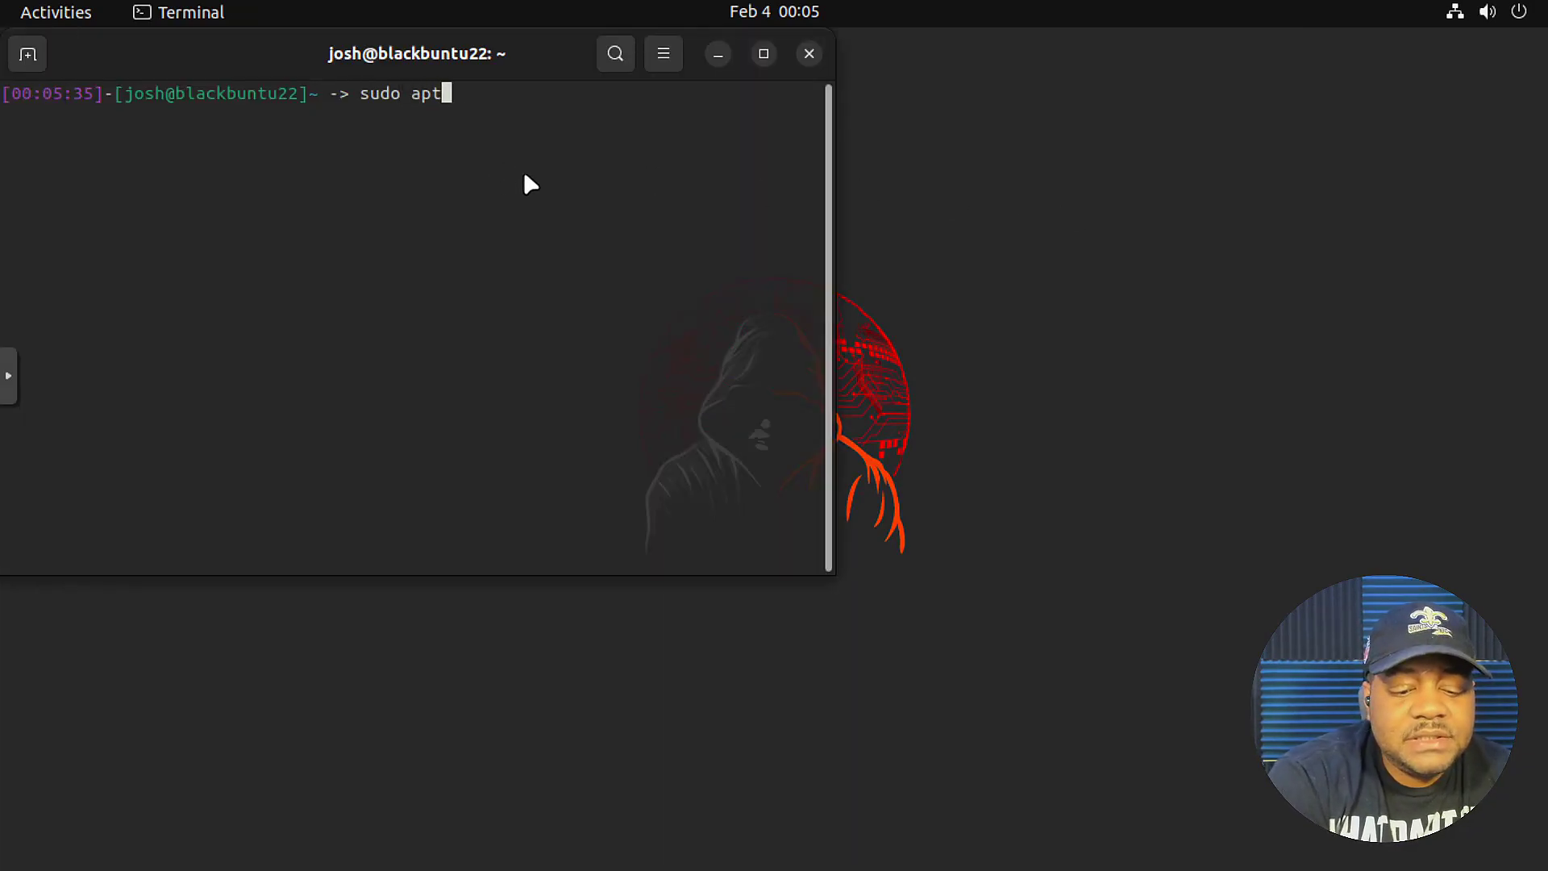
pyautogui.write(' update ')
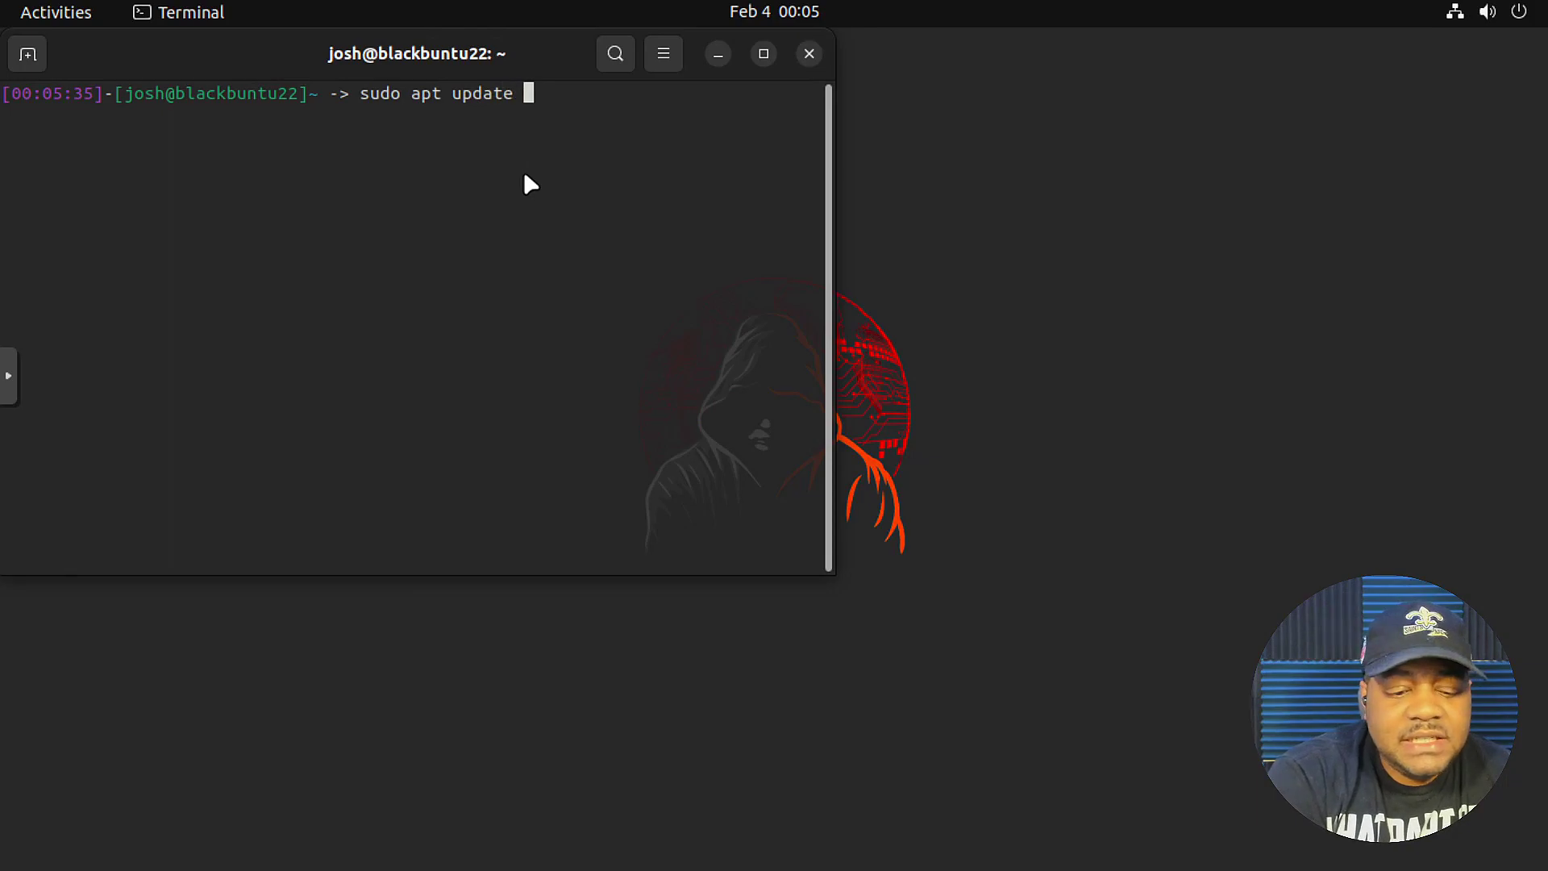
pyautogui.write('&& sud')
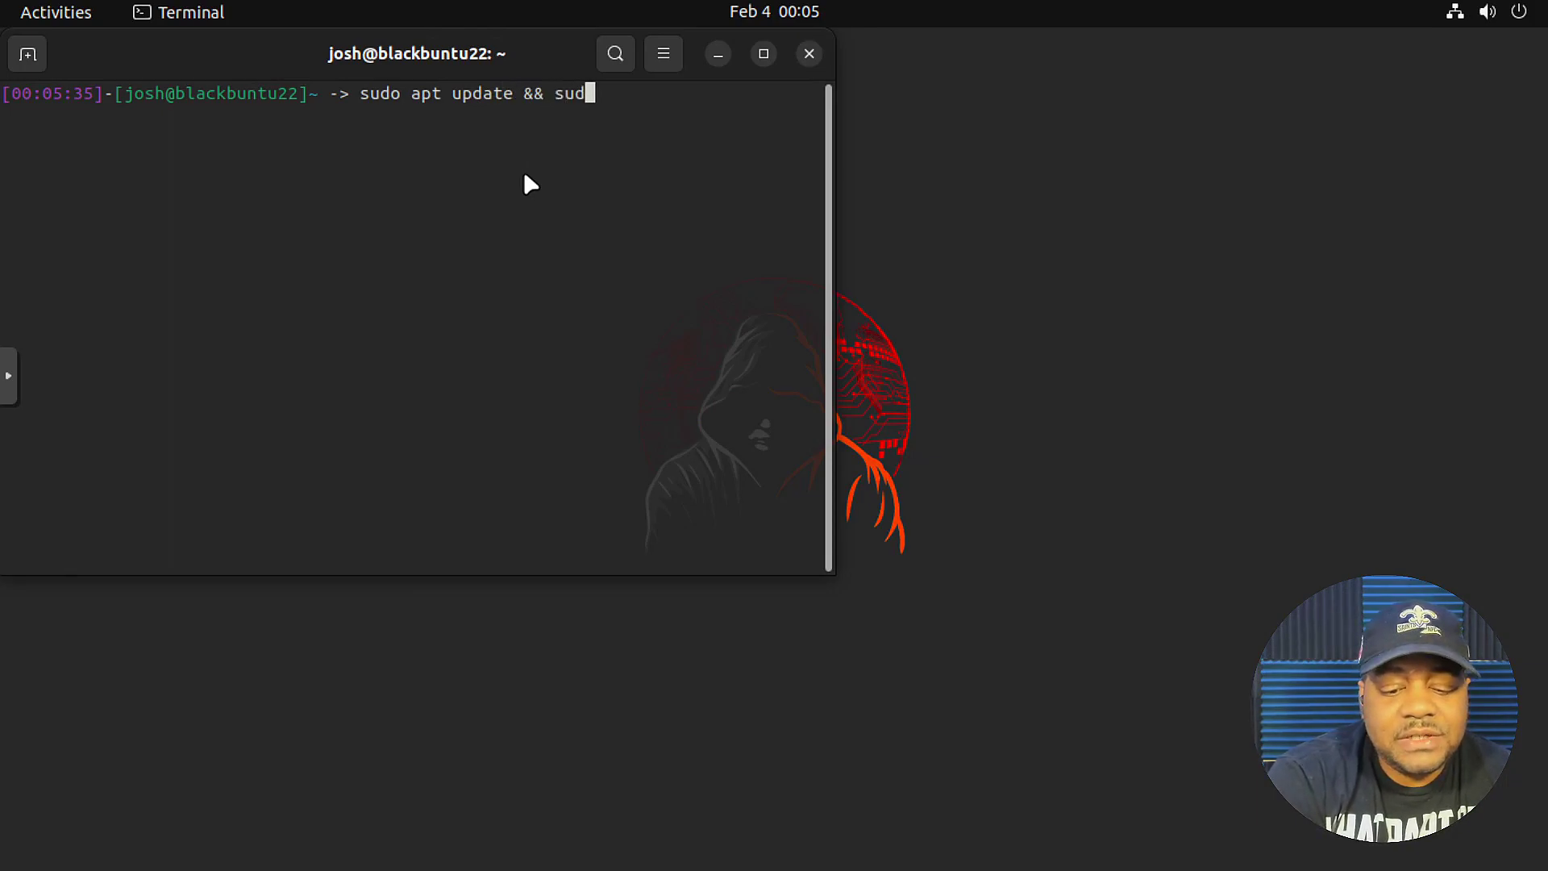
pyautogui.write('o apt up')
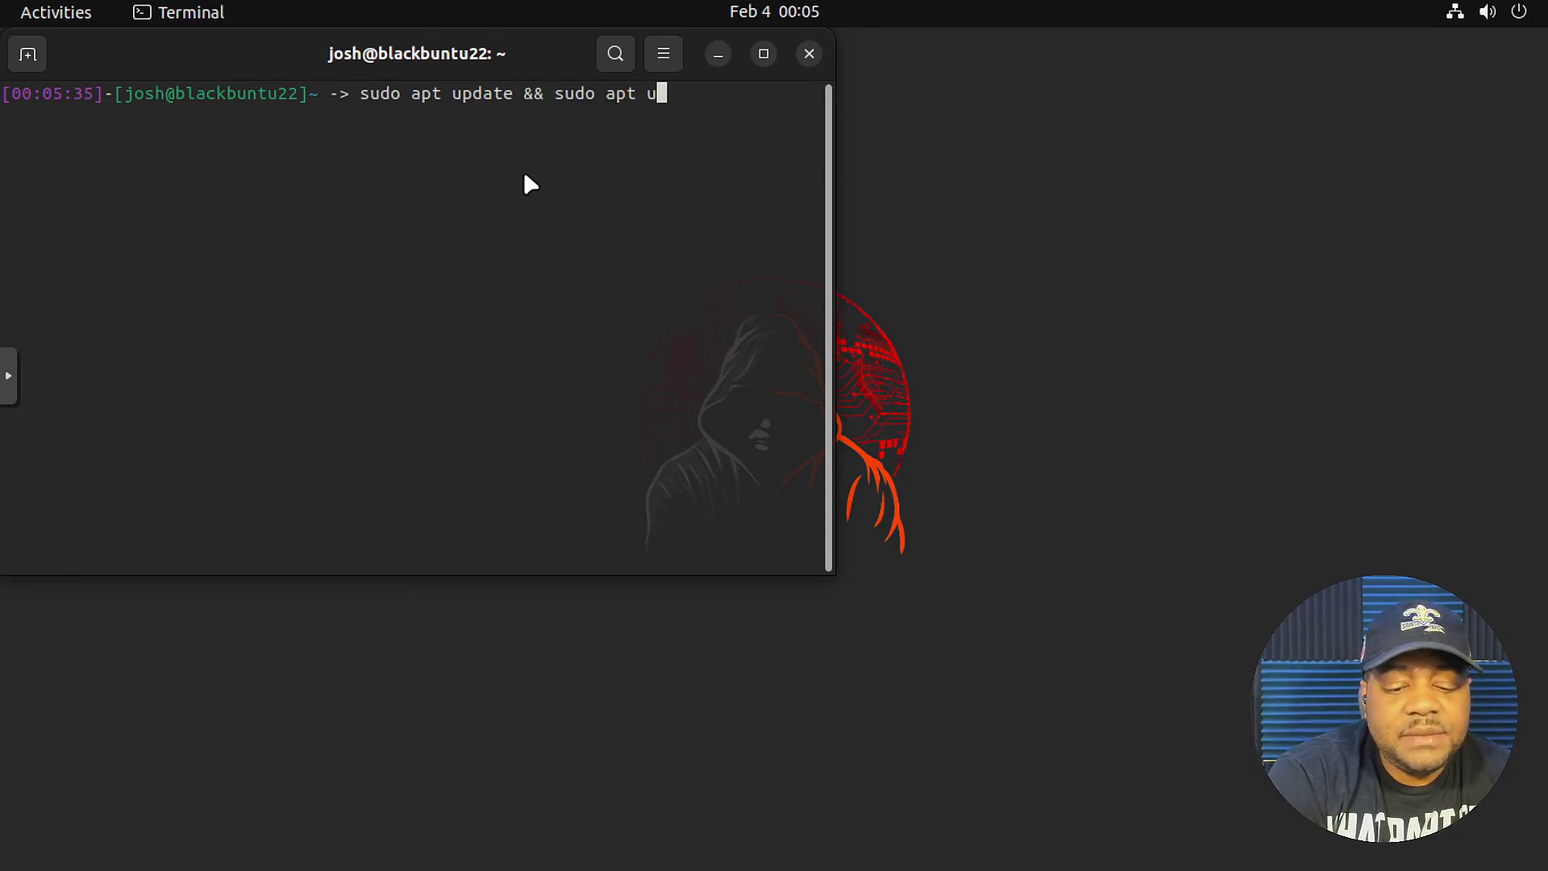
pyautogui.write('grade')
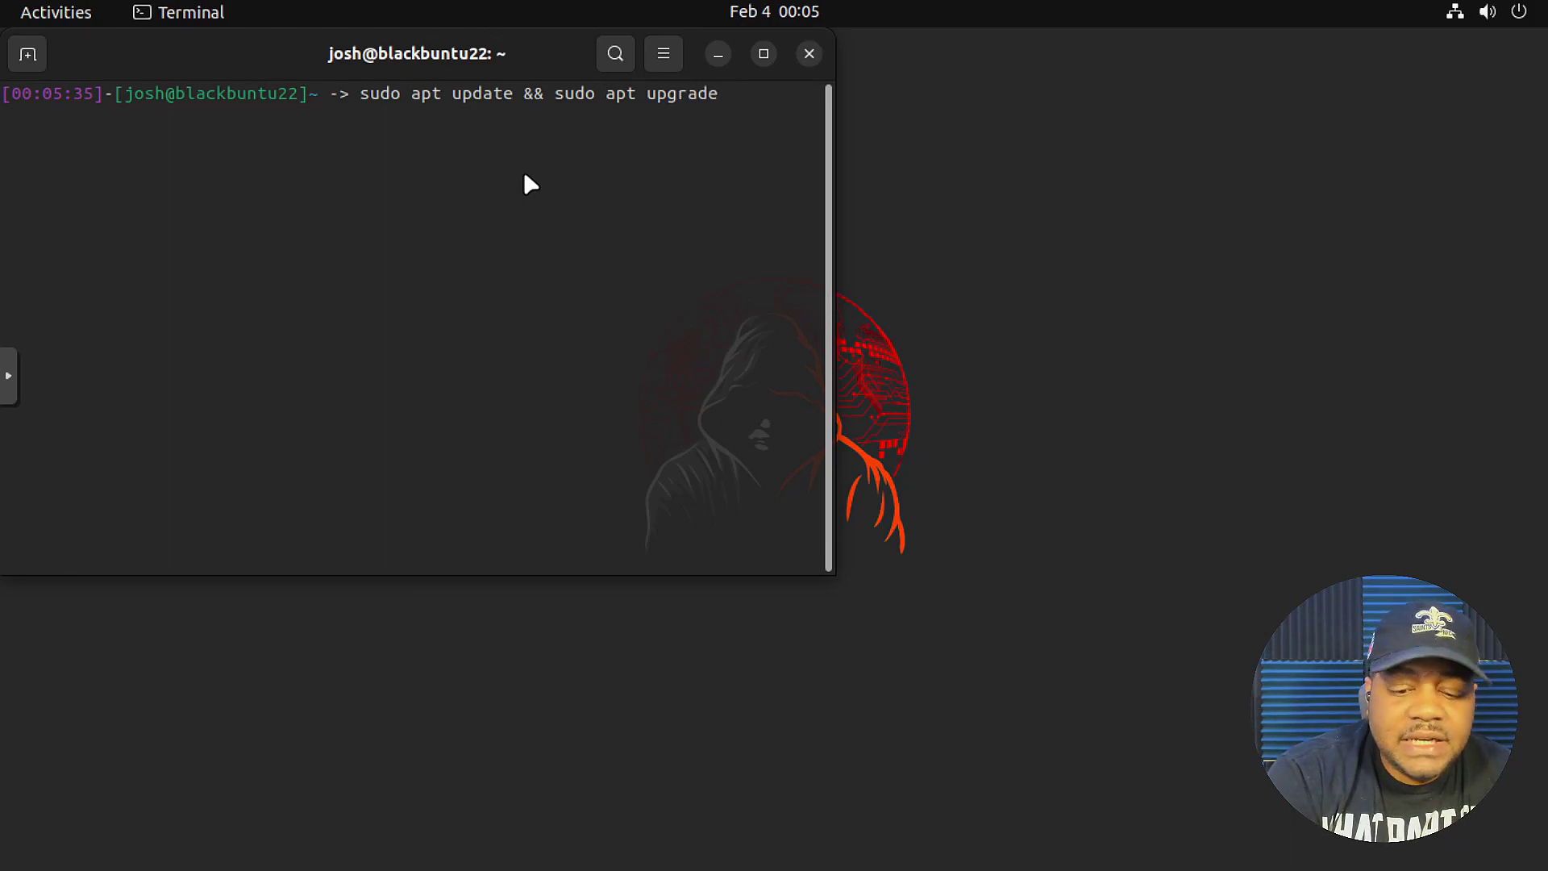
pyautogui.write(' -y')
pyautogui.press('Return')
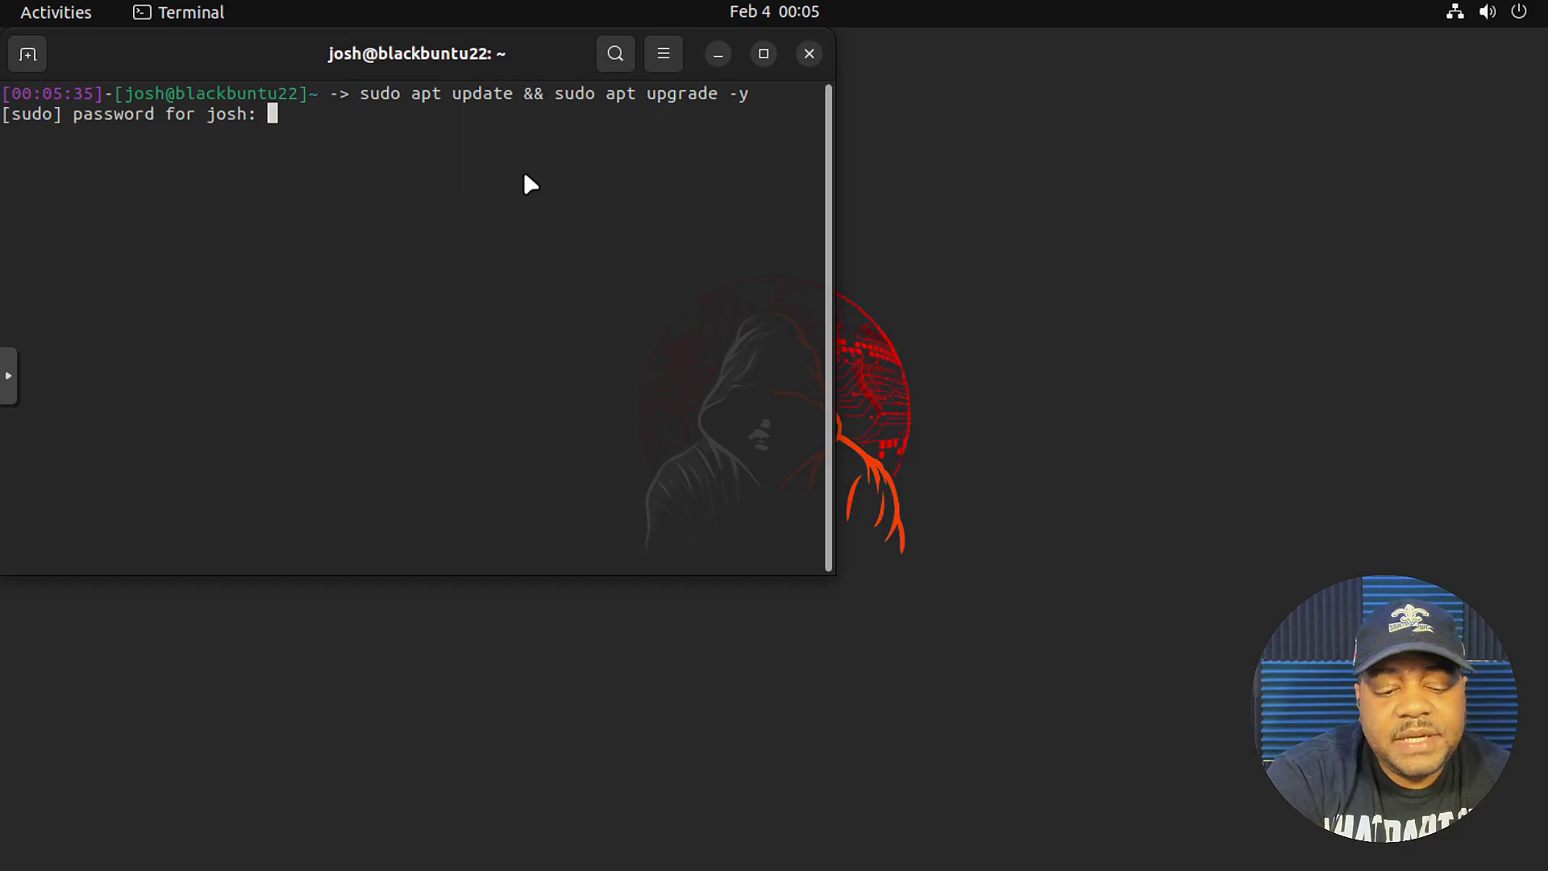
pyautogui.press('Return')
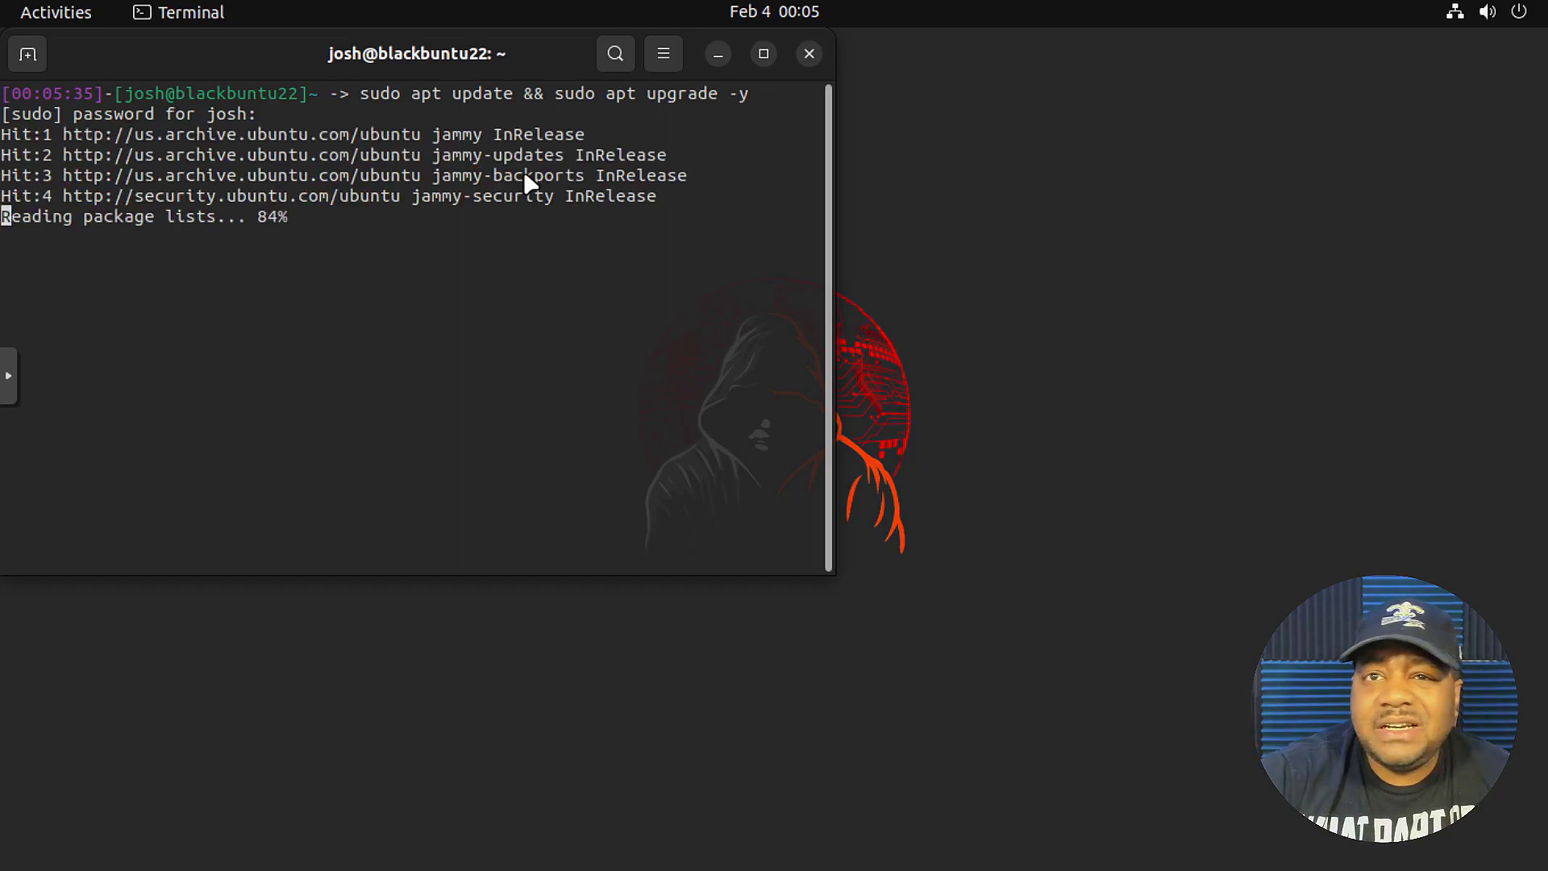
pyautogui.moveTo(529, 60); pyautogui.dragTo(823, 121)
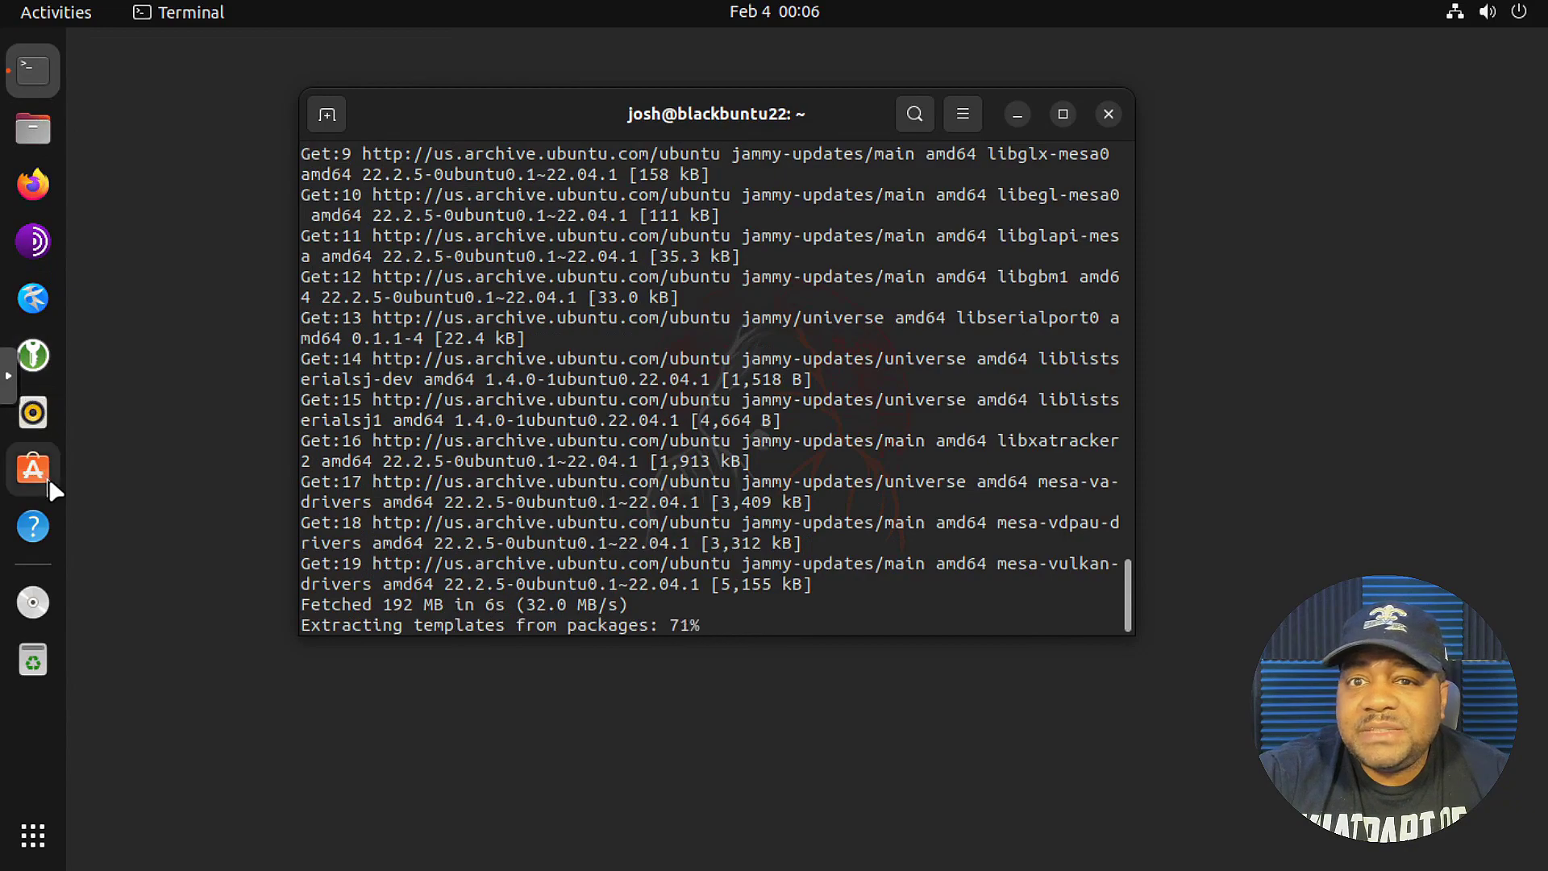
pyautogui.moveTo(652, 100); pyautogui.dragTo(785, 120)
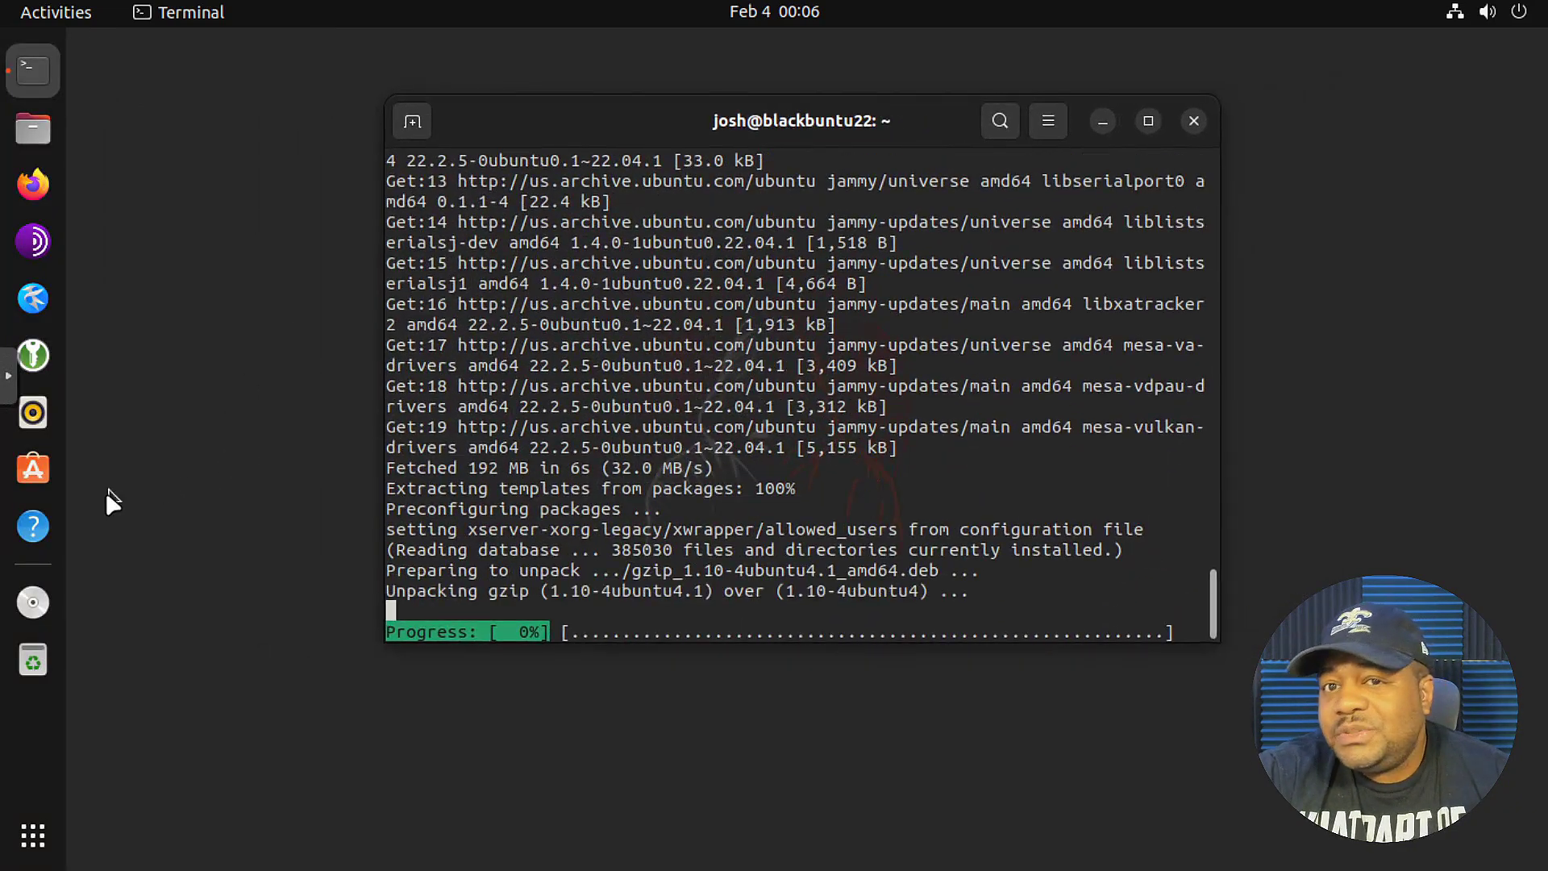
# - Open the Ubuntu Desktop Guide for a look during the package upgrade and close it
pyautogui.click(40, 530)
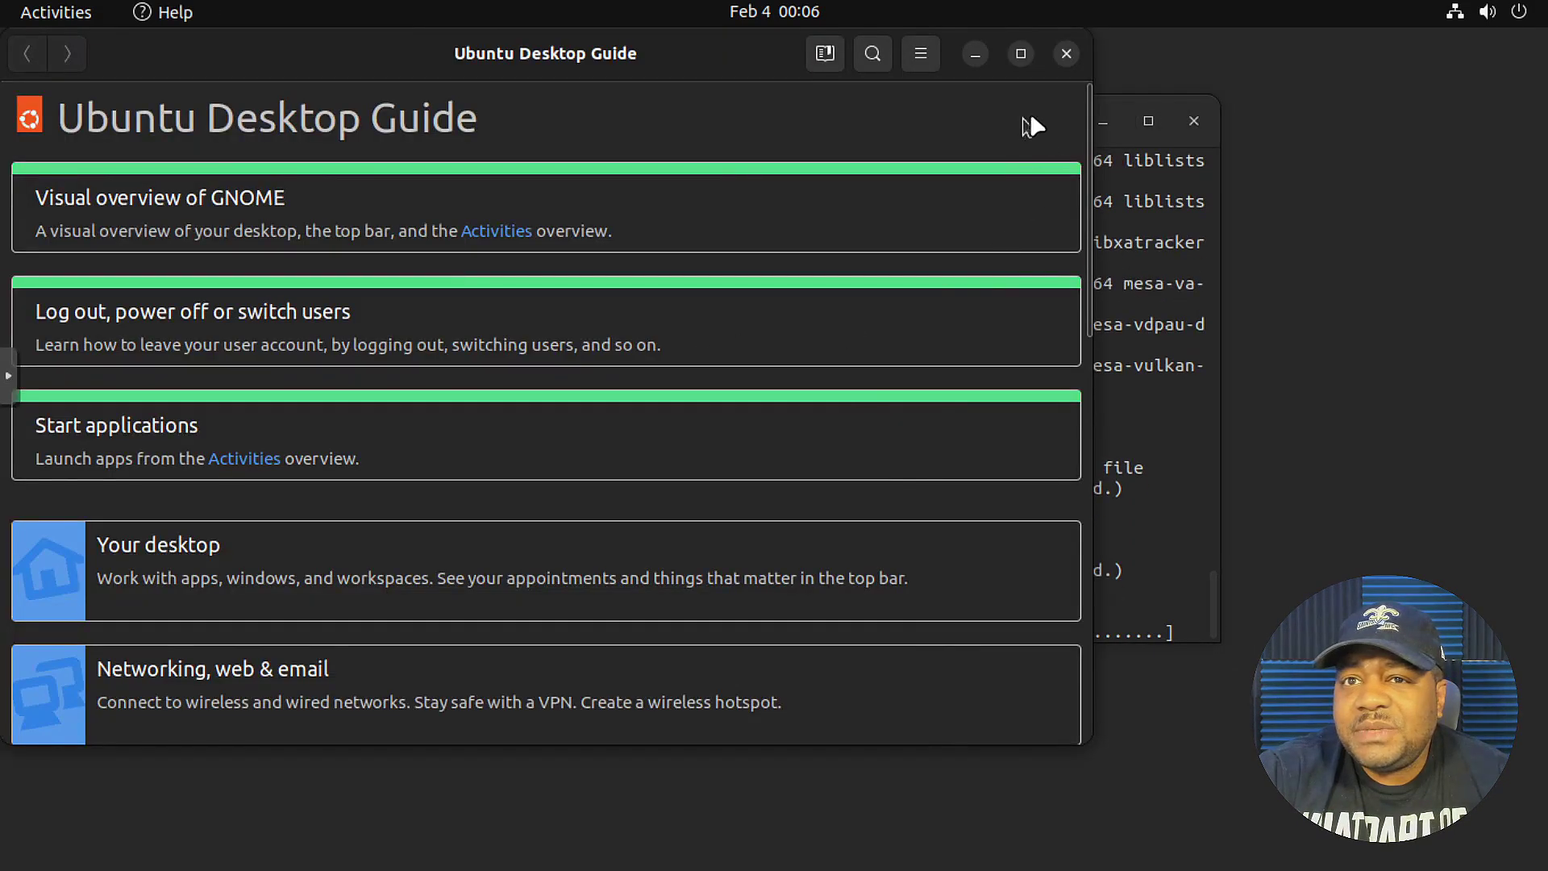
pyautogui.click(1066, 54)
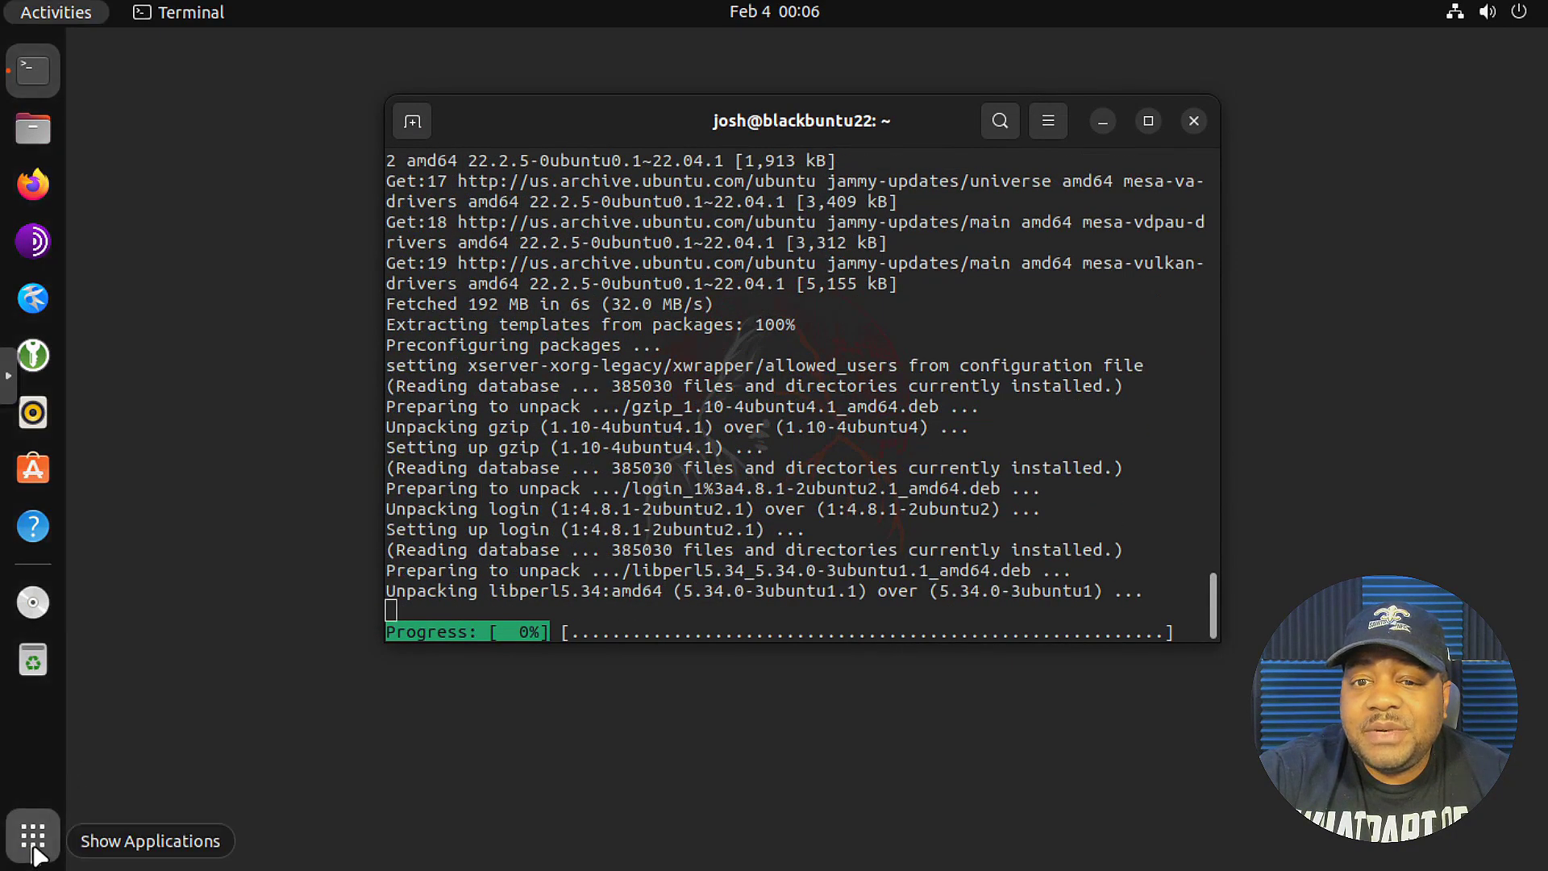
# - Show all installed applications and look through the pages of the application grid, including the numbered tool category folders
pyautogui.click(36, 844)
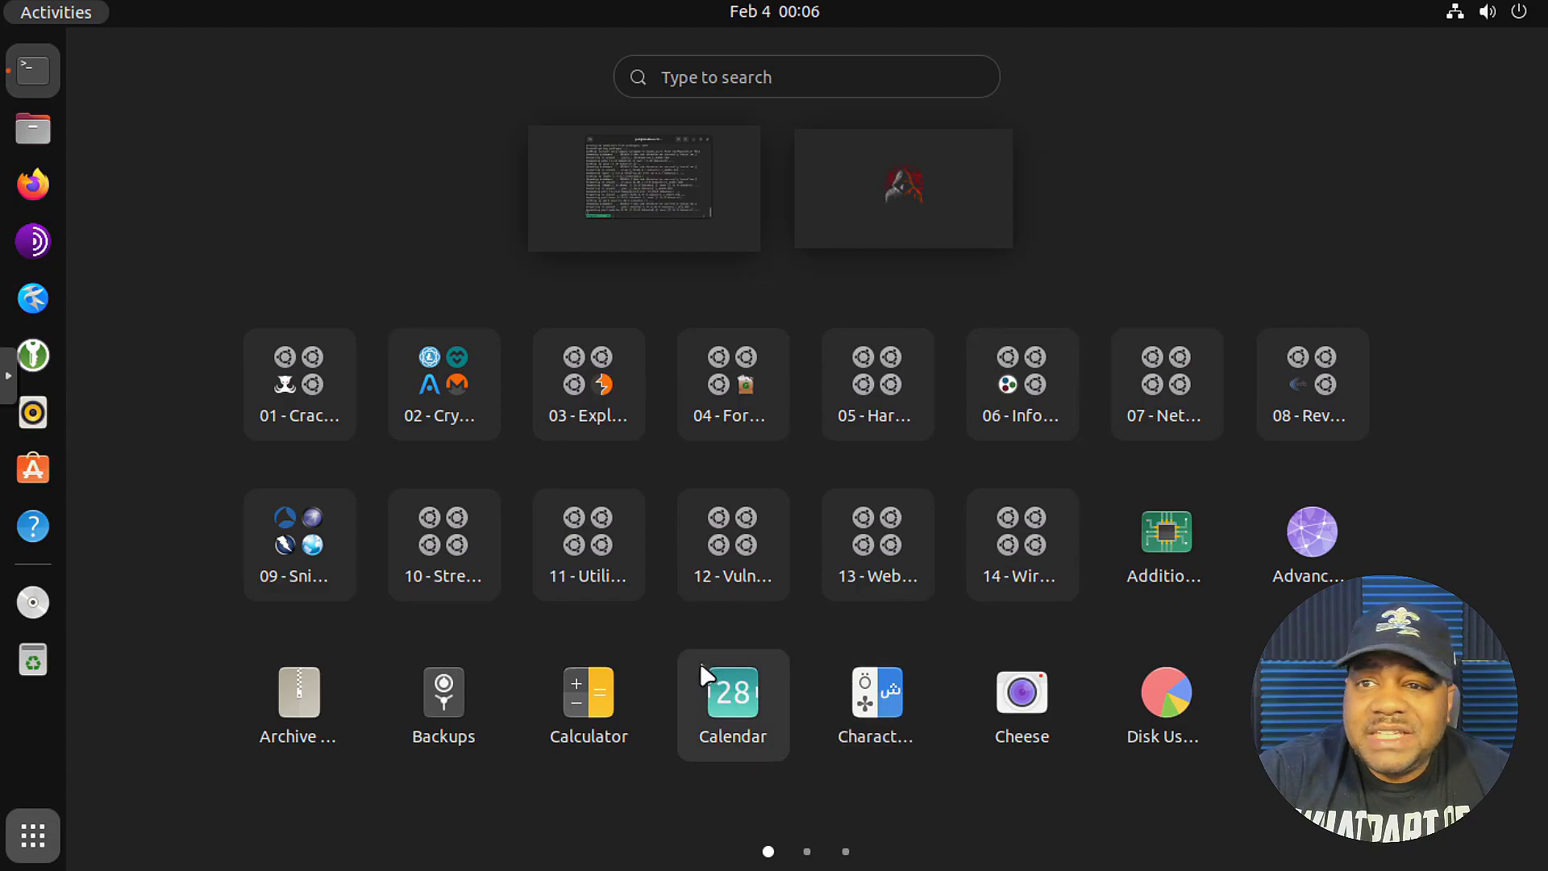
pyautogui.scroll(-2, 718, 520)
pyautogui.scroll(2, 550, 588)
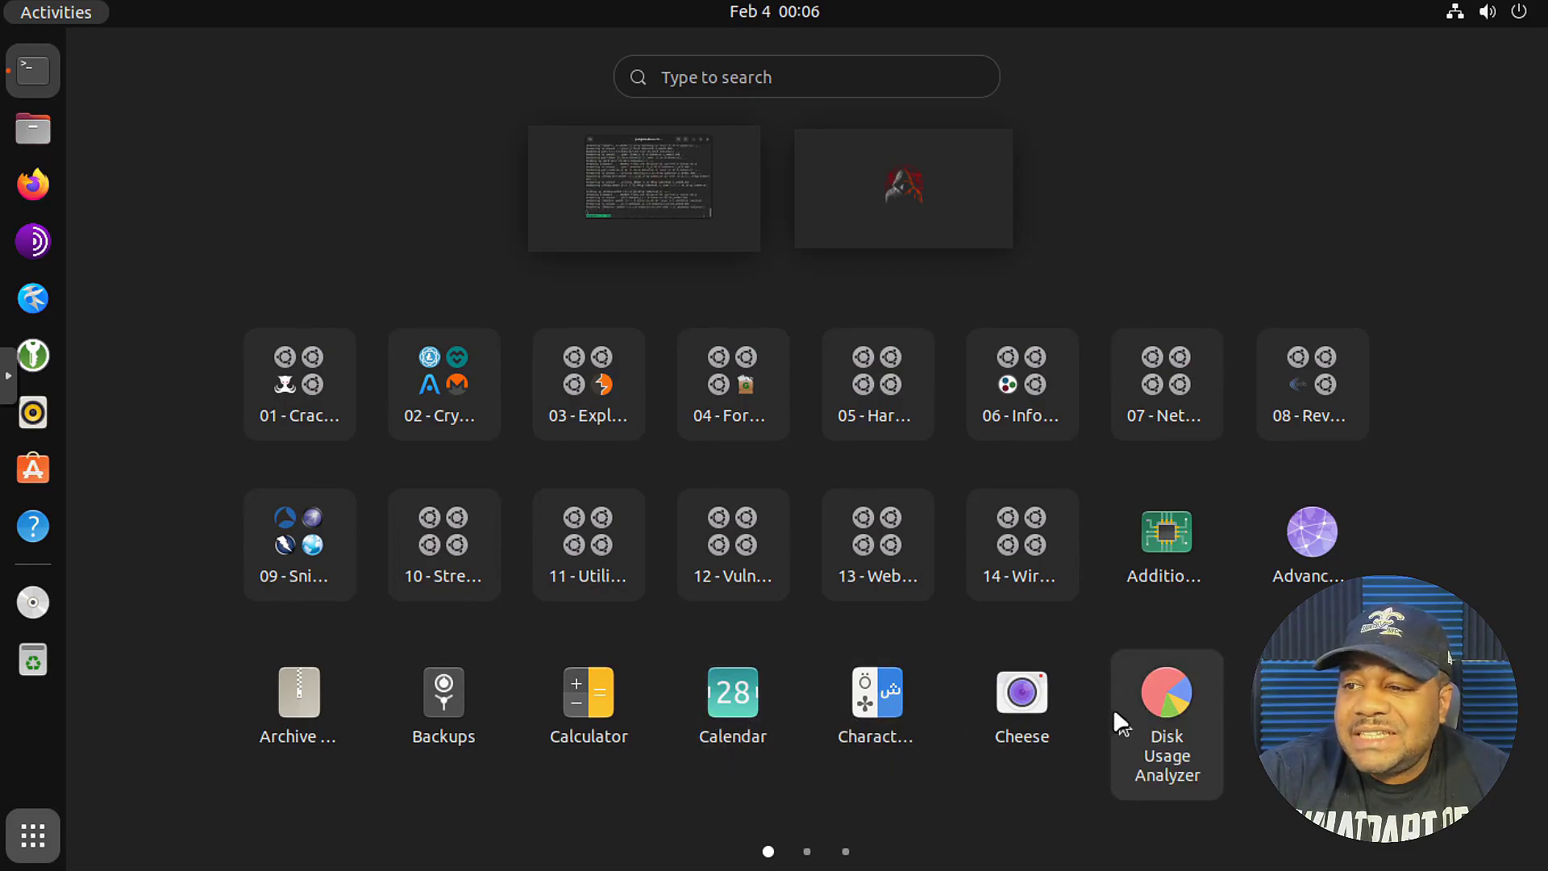
# - Look through the remaining pages of the application grid and return to its first page
pyautogui.scroll(-1, 1193, 640)
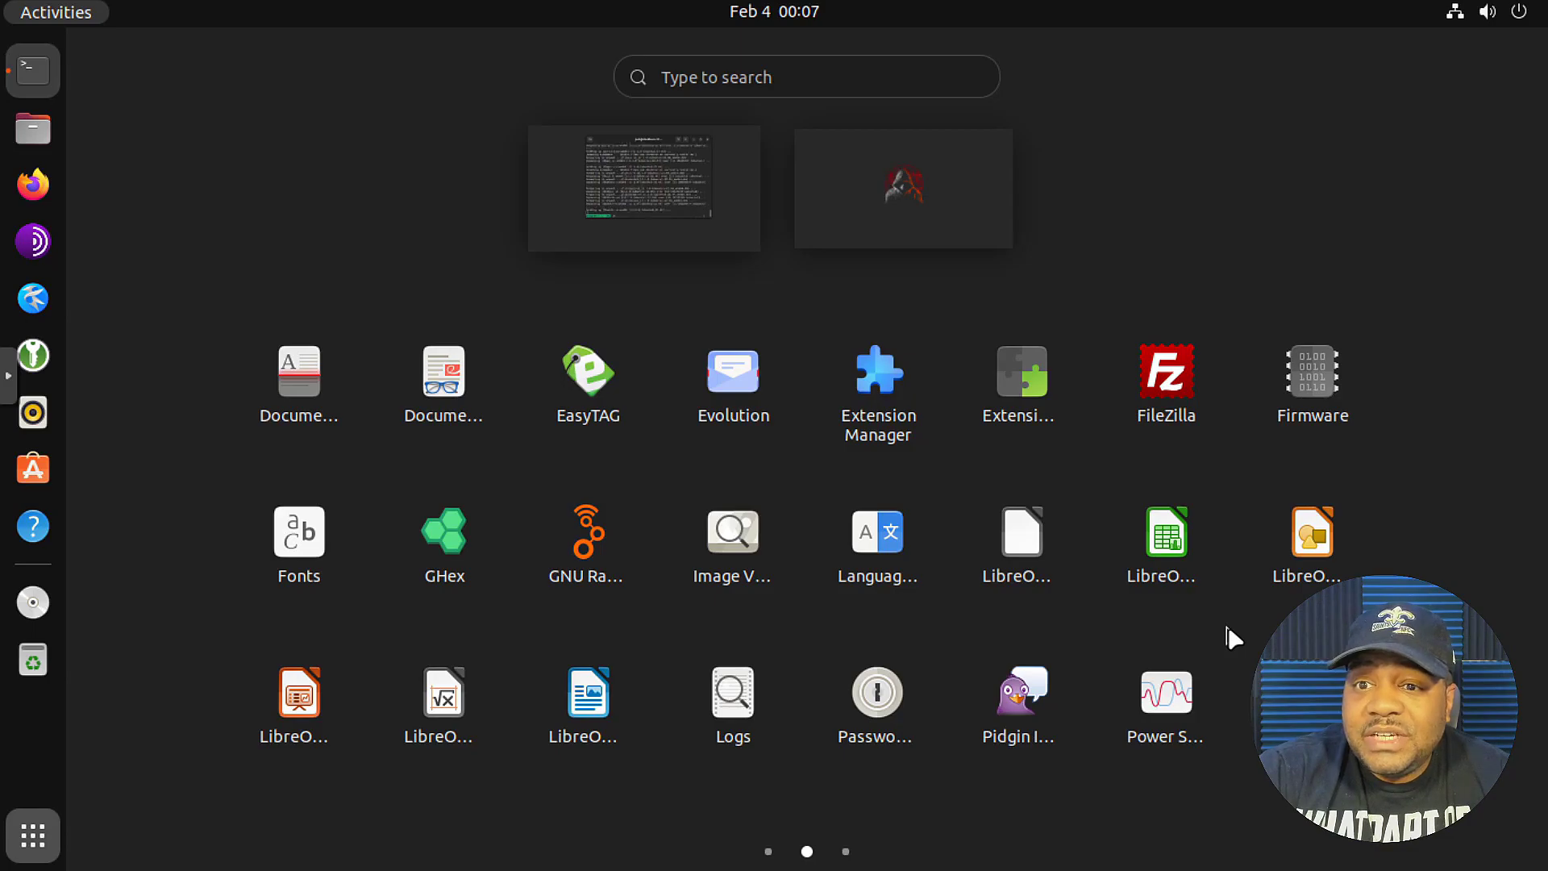
pyautogui.scroll(-1, 1227, 625)
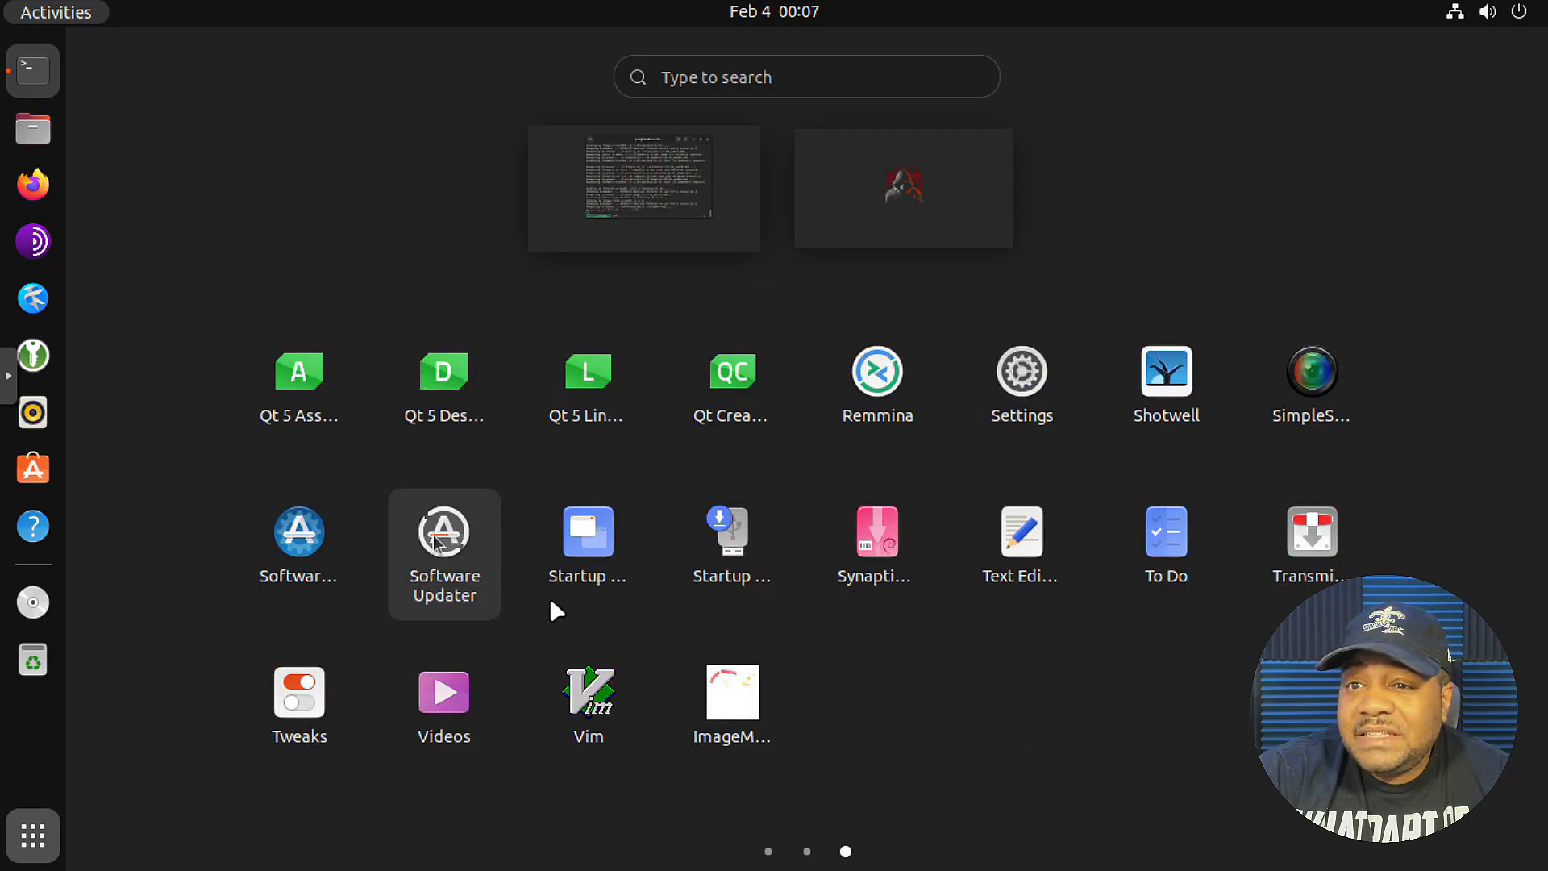
pyautogui.moveTo(185, 523)
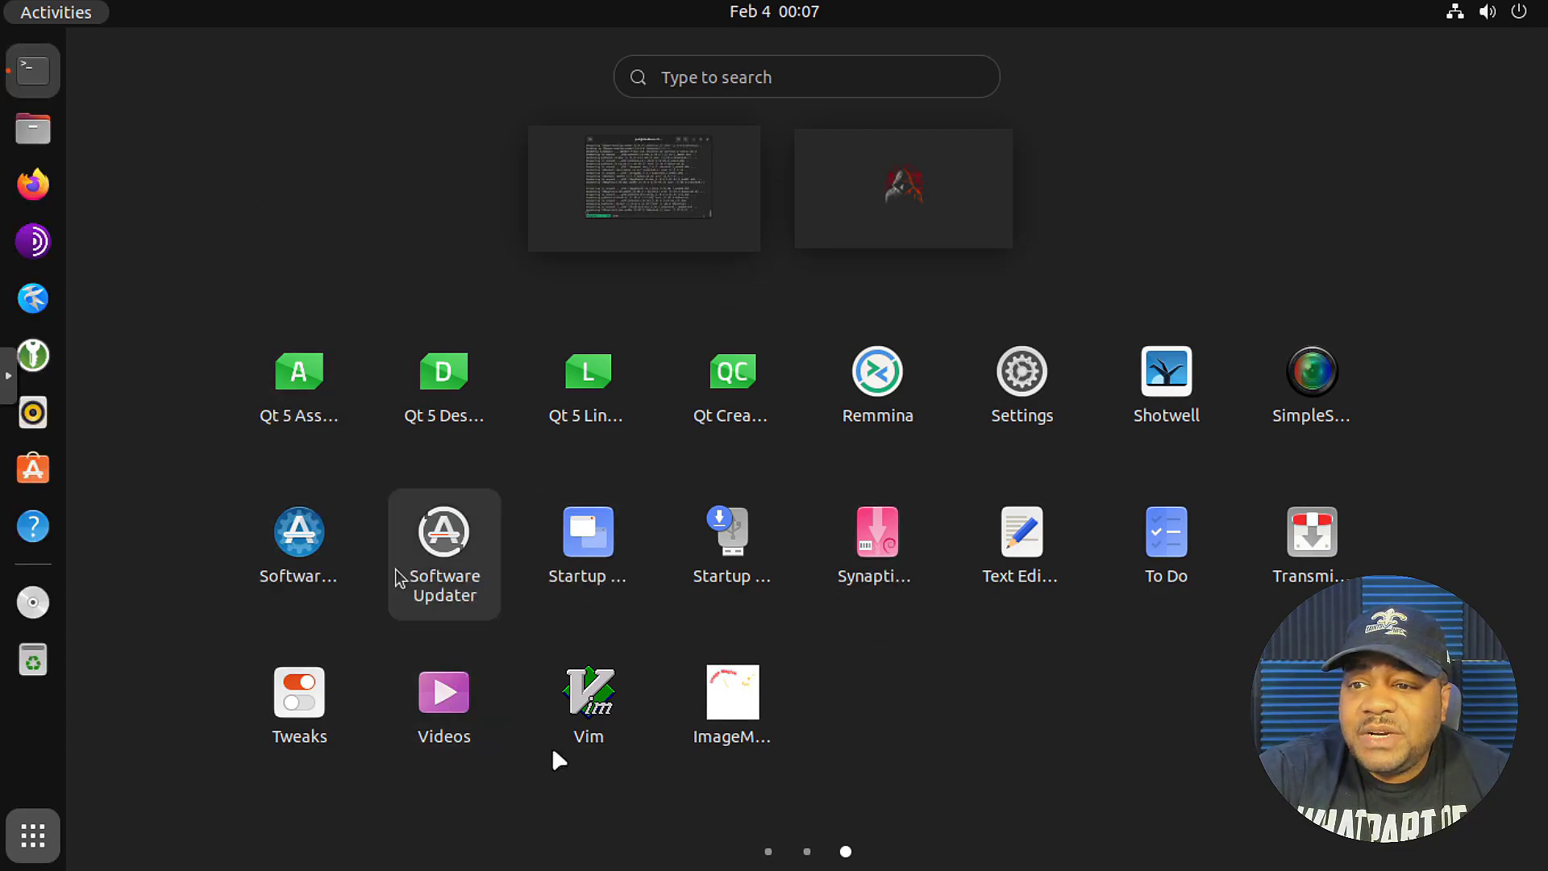
pyautogui.click(767, 853)
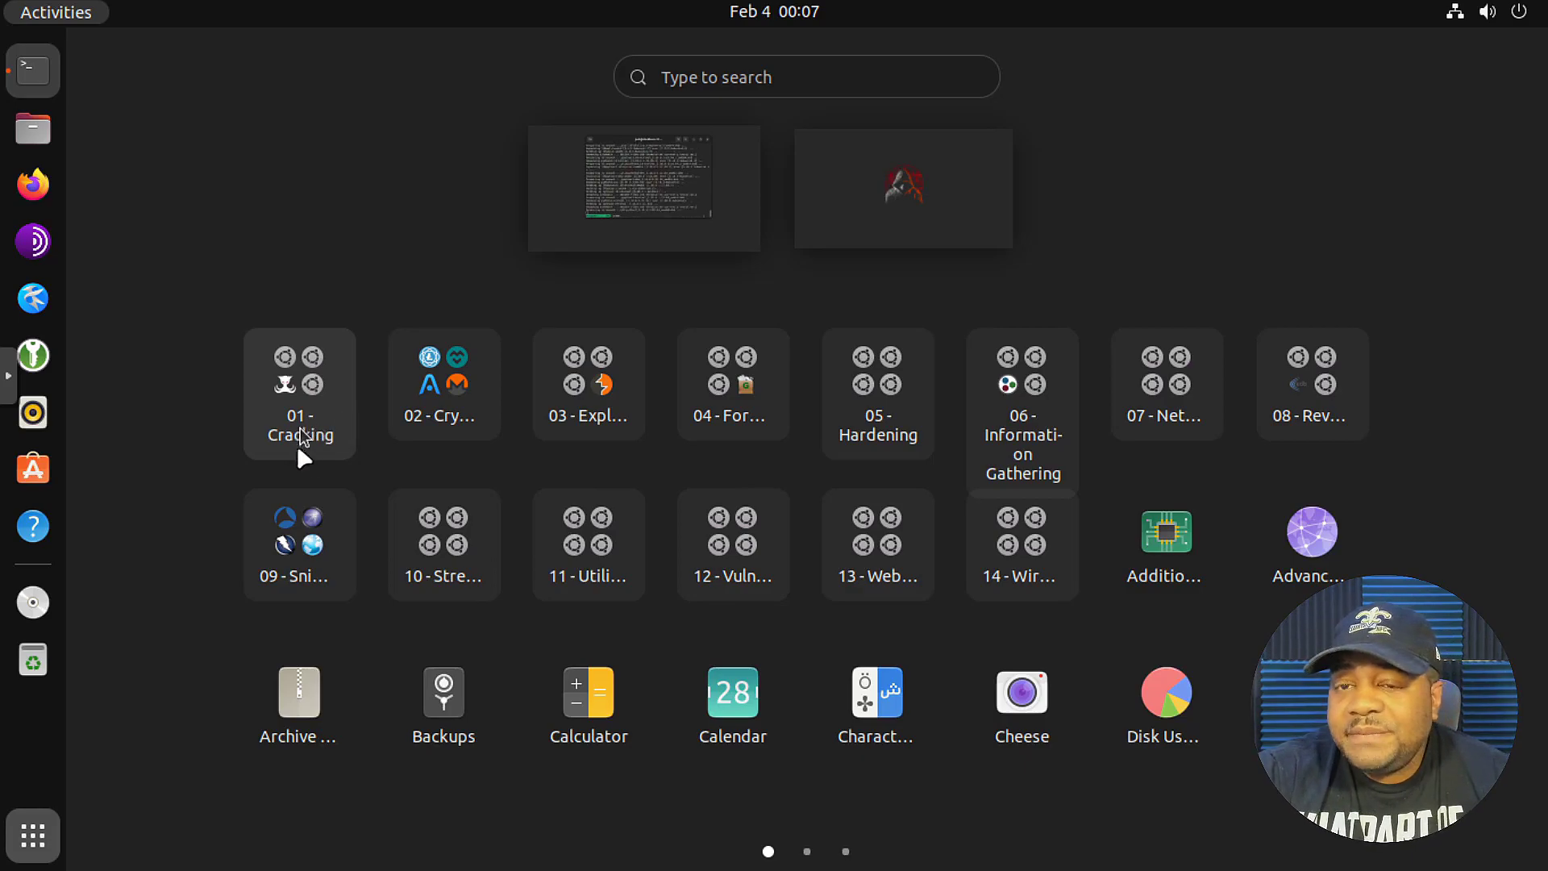
# - Open the 01 - Cracking folder, look through all its pages of password cracking tools, and close it
pyautogui.click(316, 421)
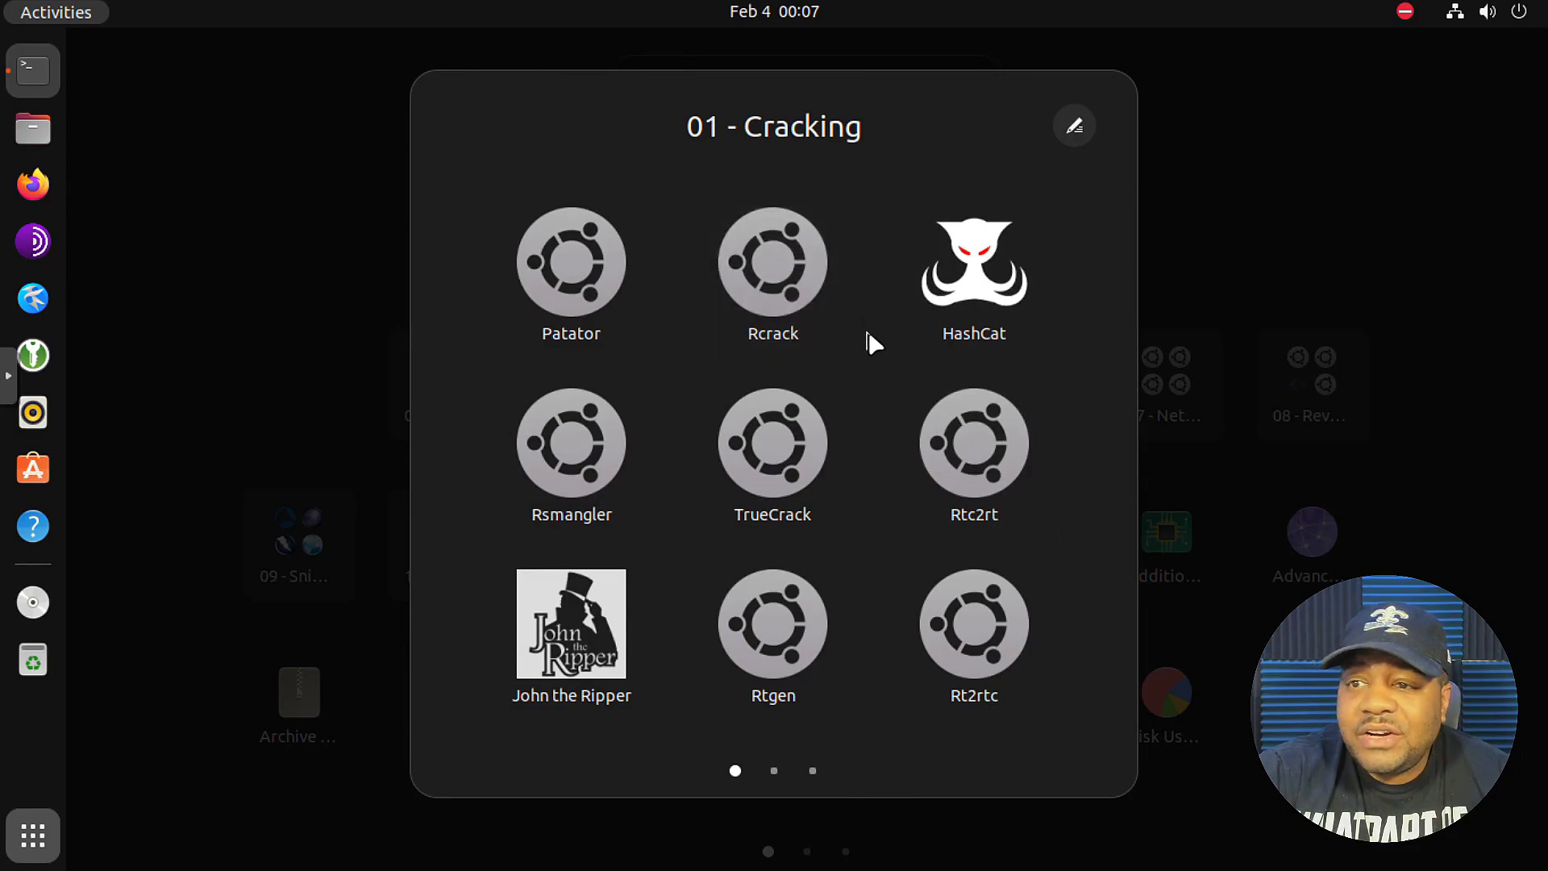
pyautogui.scroll(-1, 868, 330)
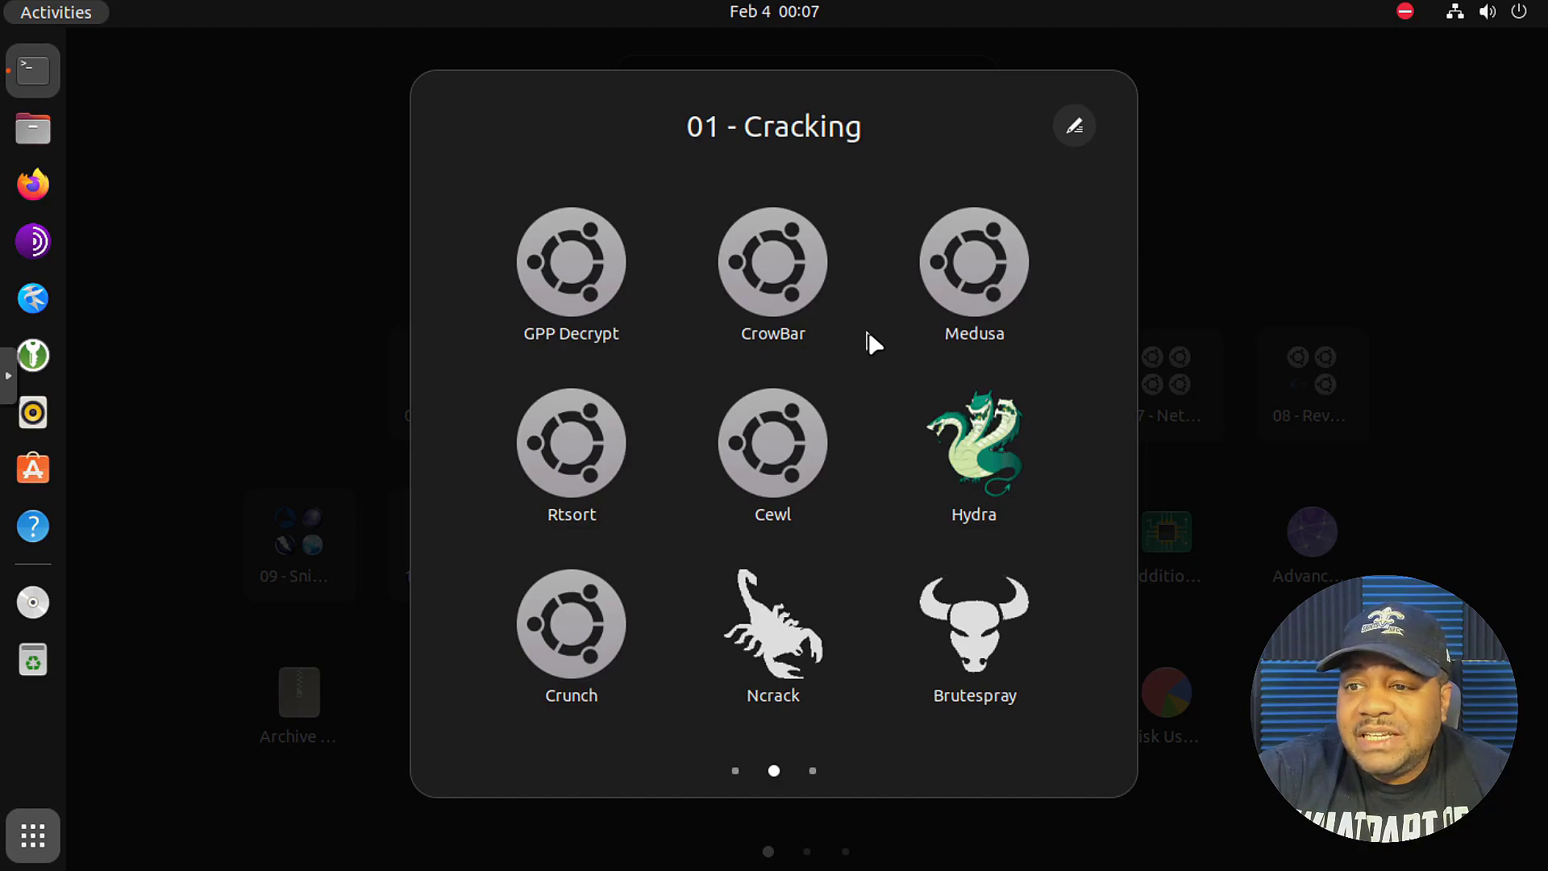
pyautogui.scroll(-1, 868, 331)
pyautogui.scroll(2, 868, 330)
pyautogui.scroll(-2, 868, 330)
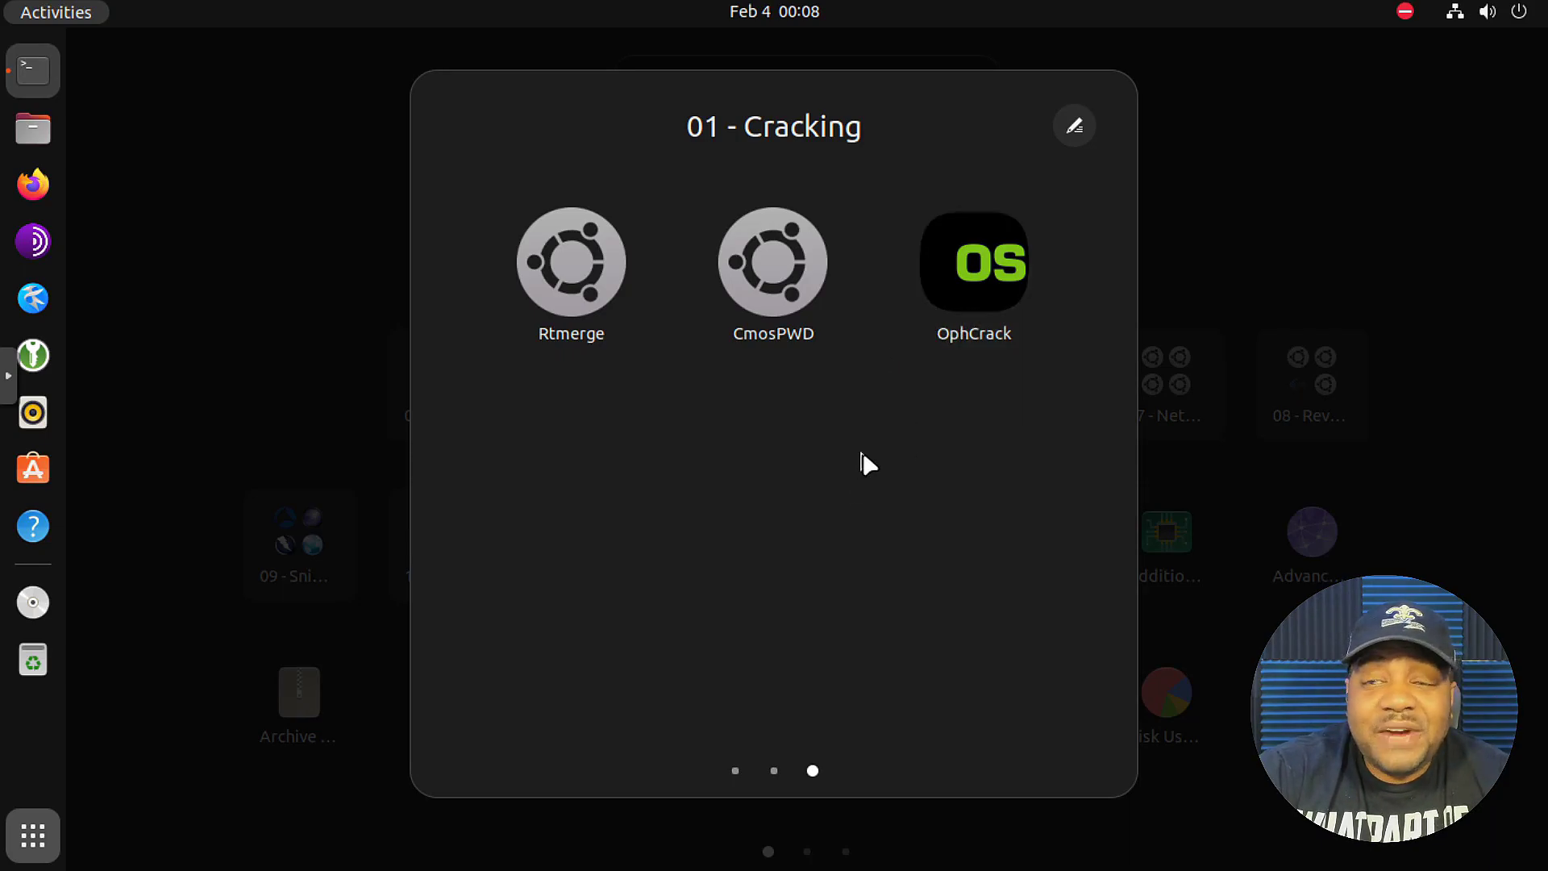
pyautogui.scroll(2, 863, 456)
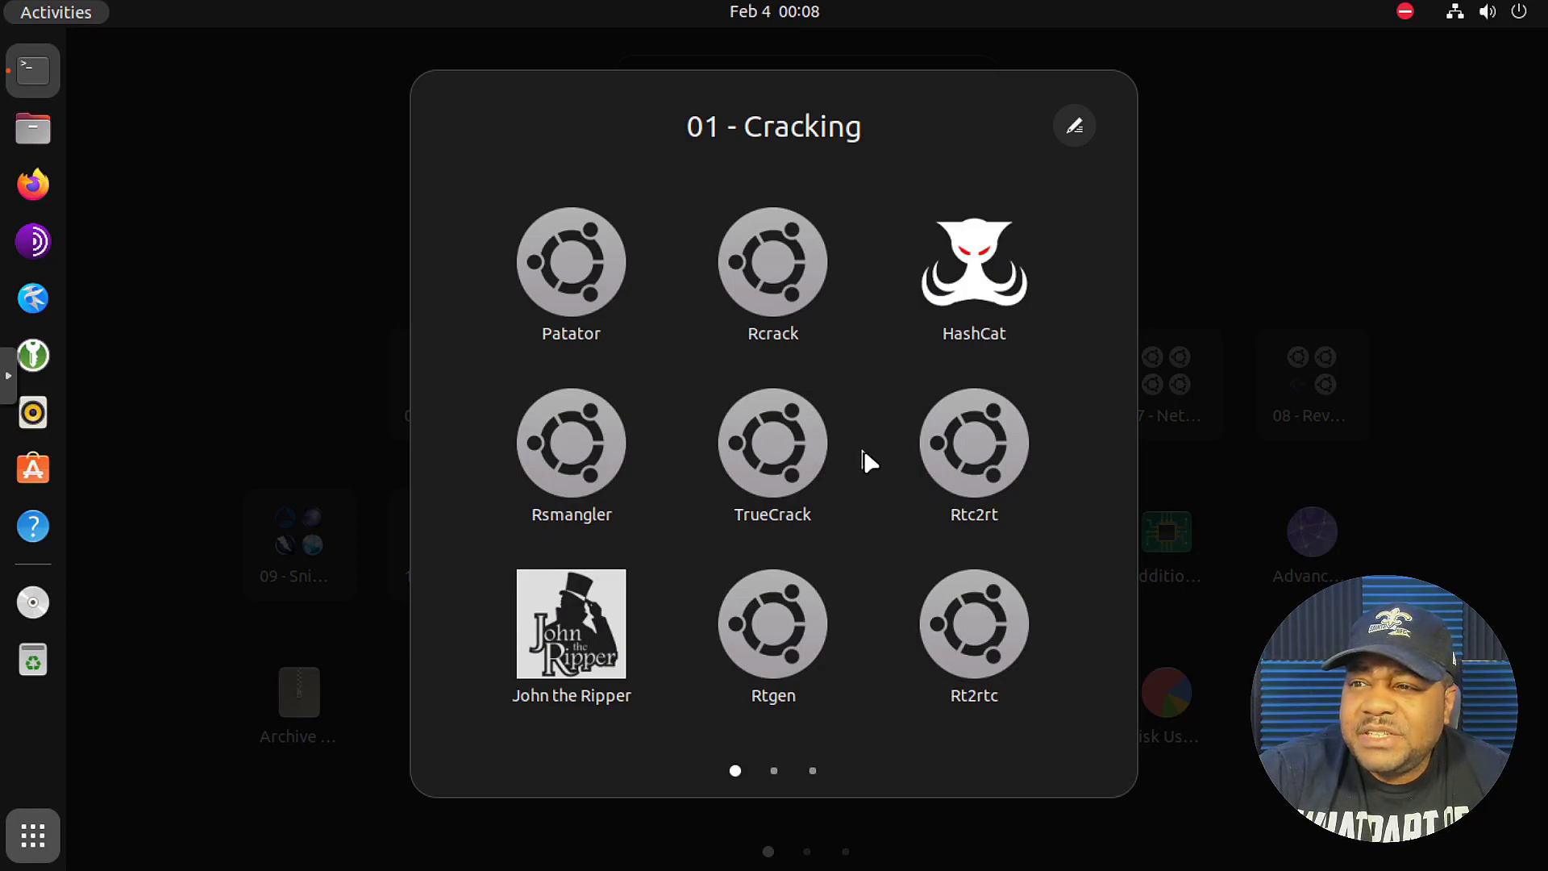
pyautogui.scroll(-2, 863, 448)
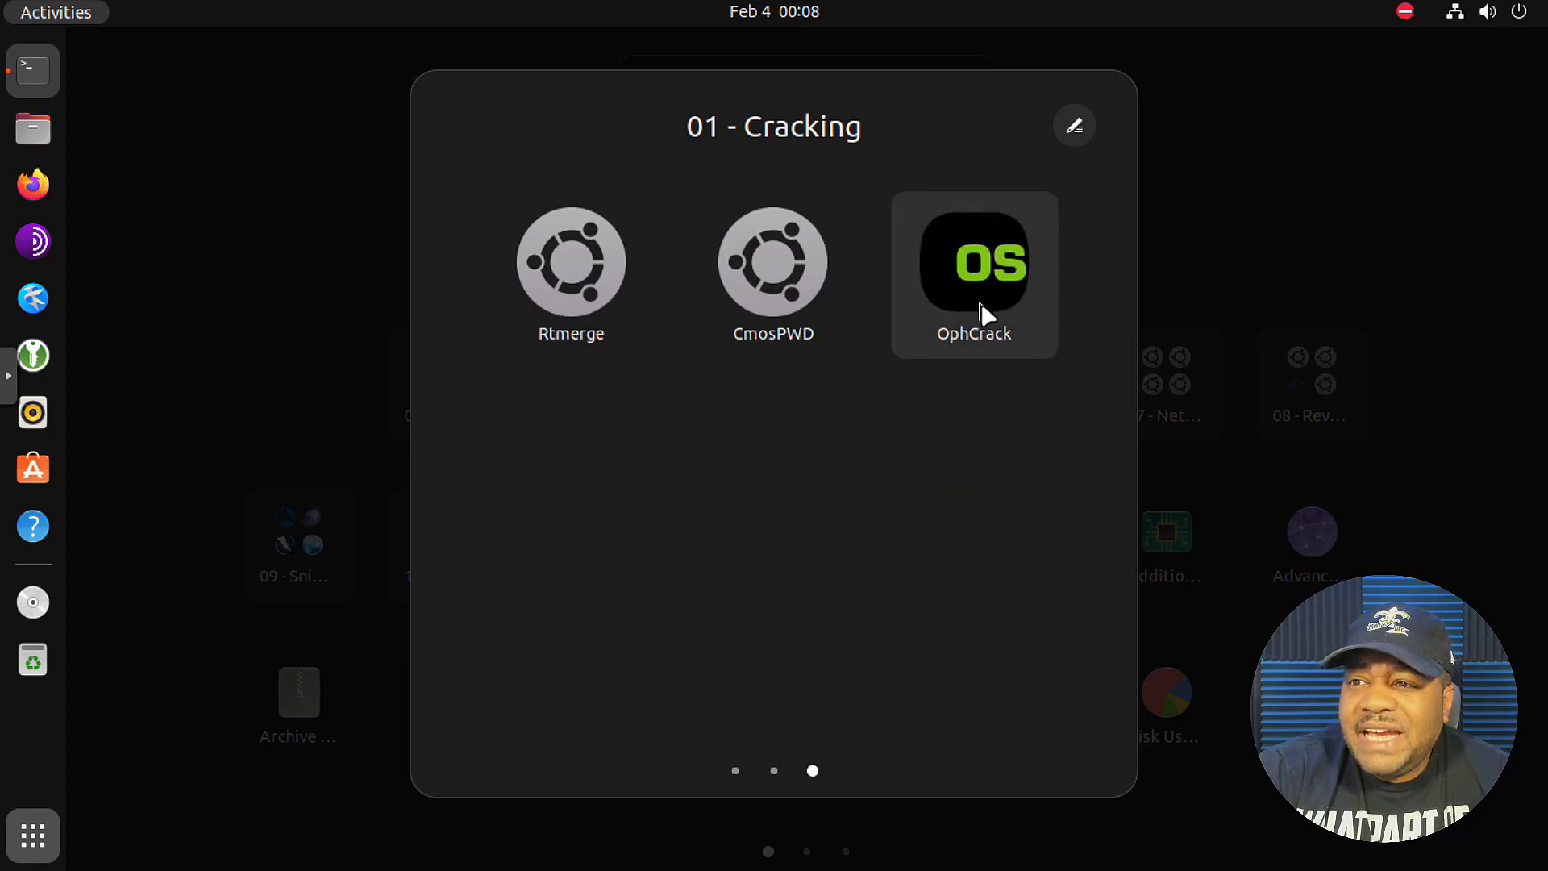
pyautogui.scroll(2, 855, 485)
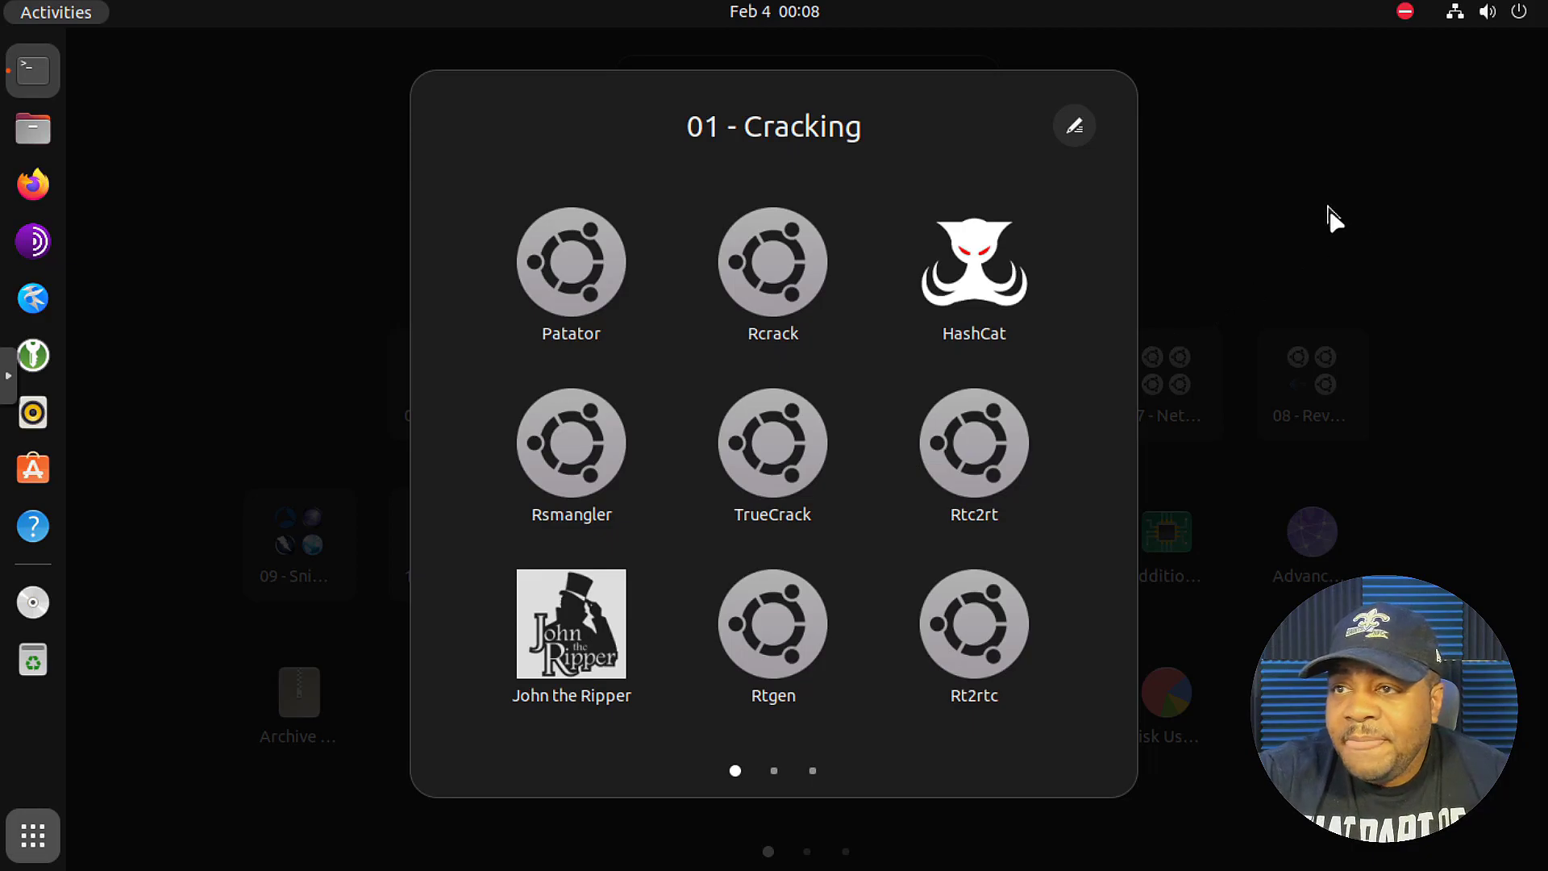
pyautogui.click(1272, 208)
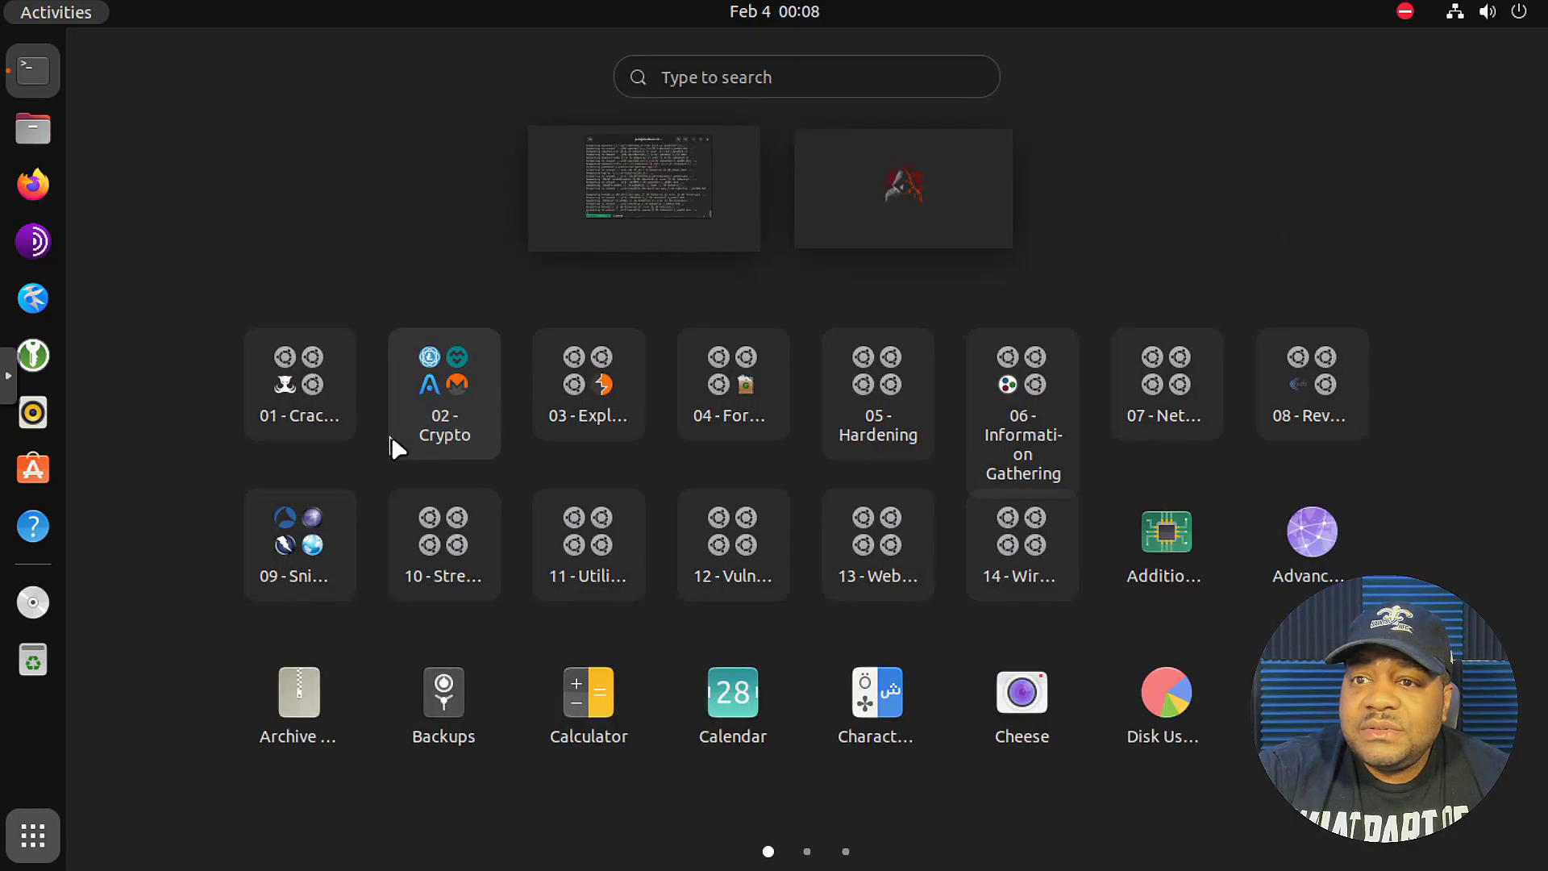
# - View the wallets in the 02 - Crypto folder and the tools on both pages of 03 - Exploitation, closing each folder
pyautogui.click(459, 403)
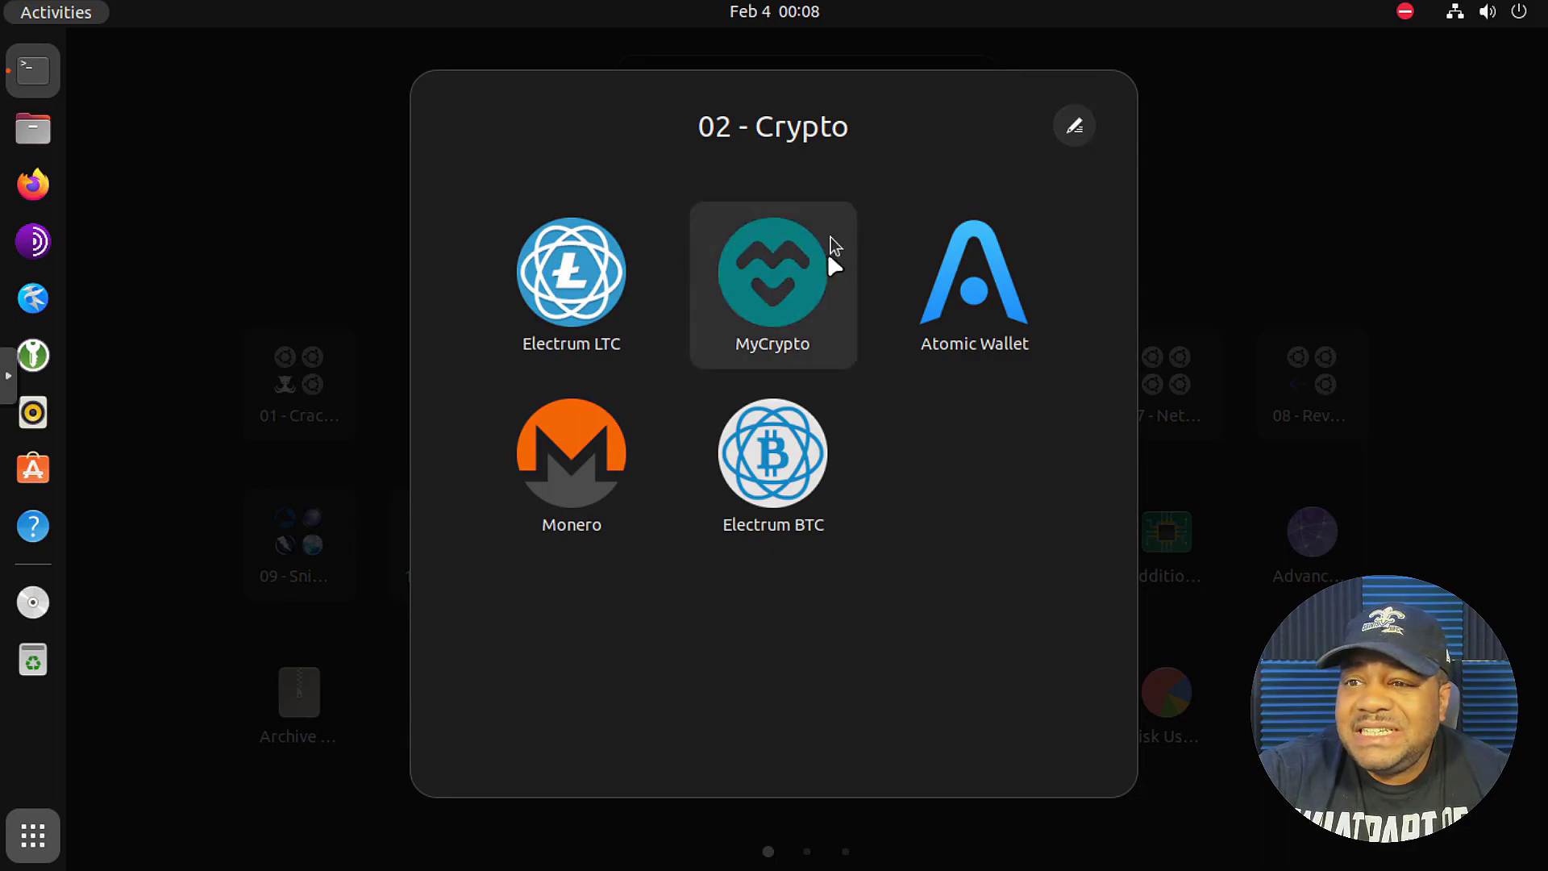
pyautogui.click(1266, 211)
pyautogui.click(607, 395)
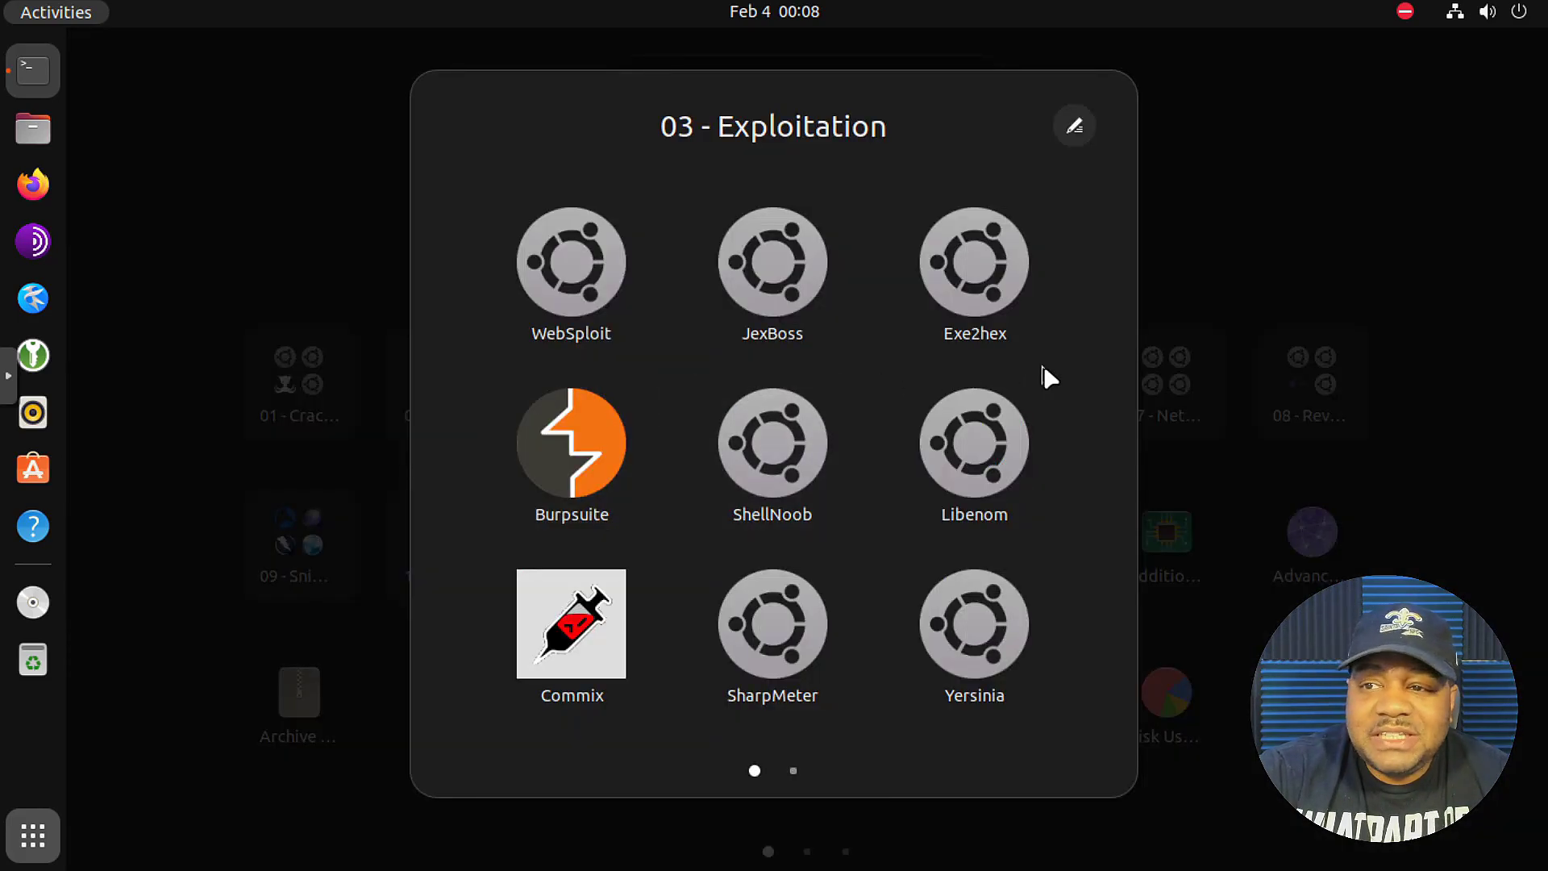
pyautogui.scroll(-1, 1043, 367)
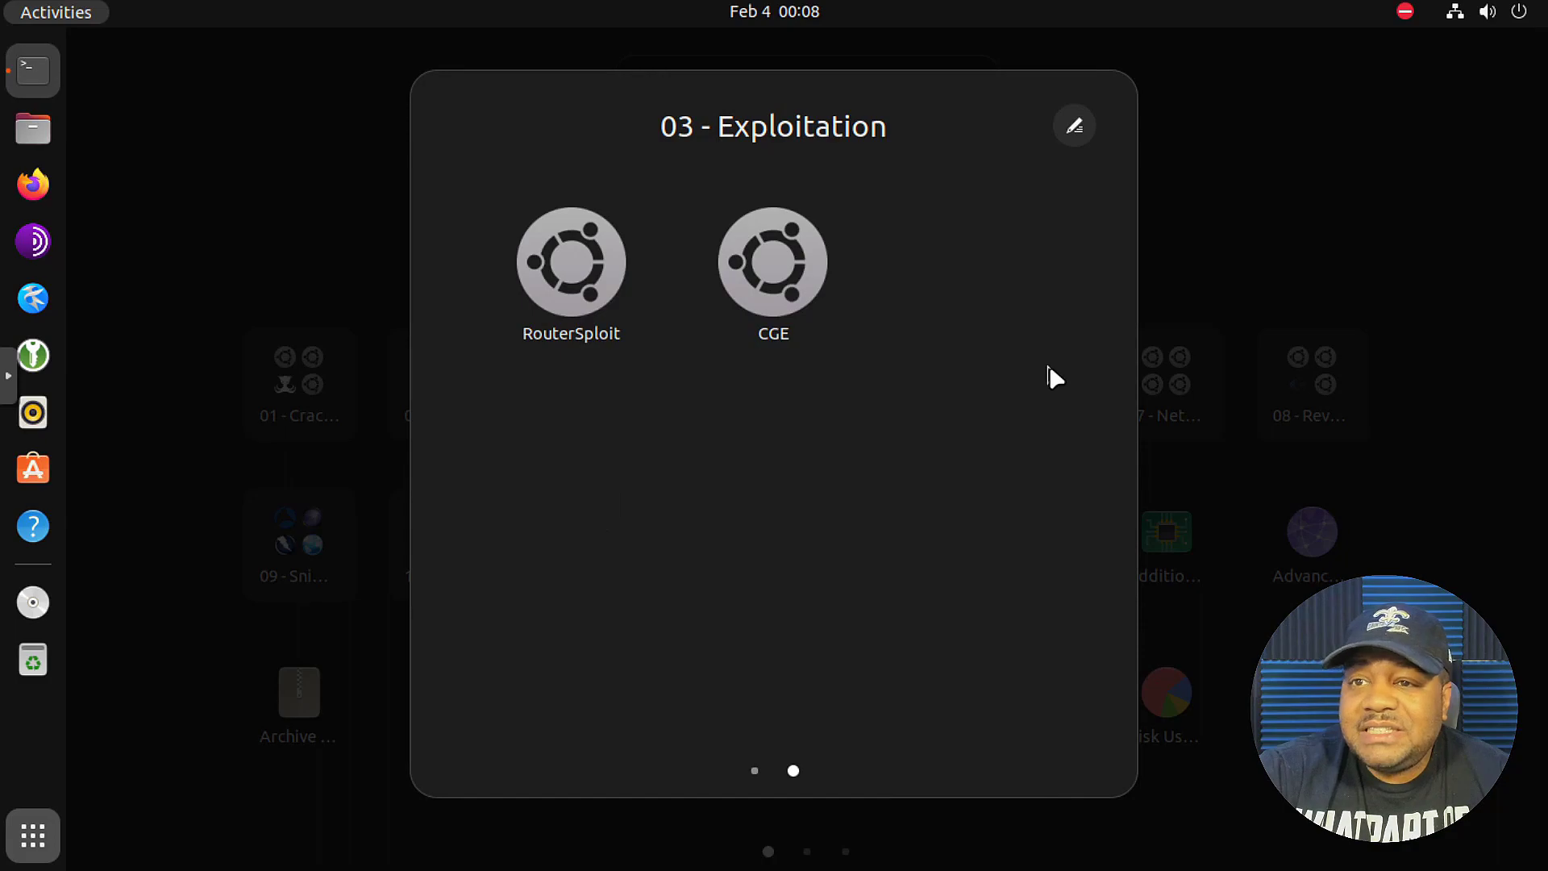
pyautogui.scroll(1, 838, 491)
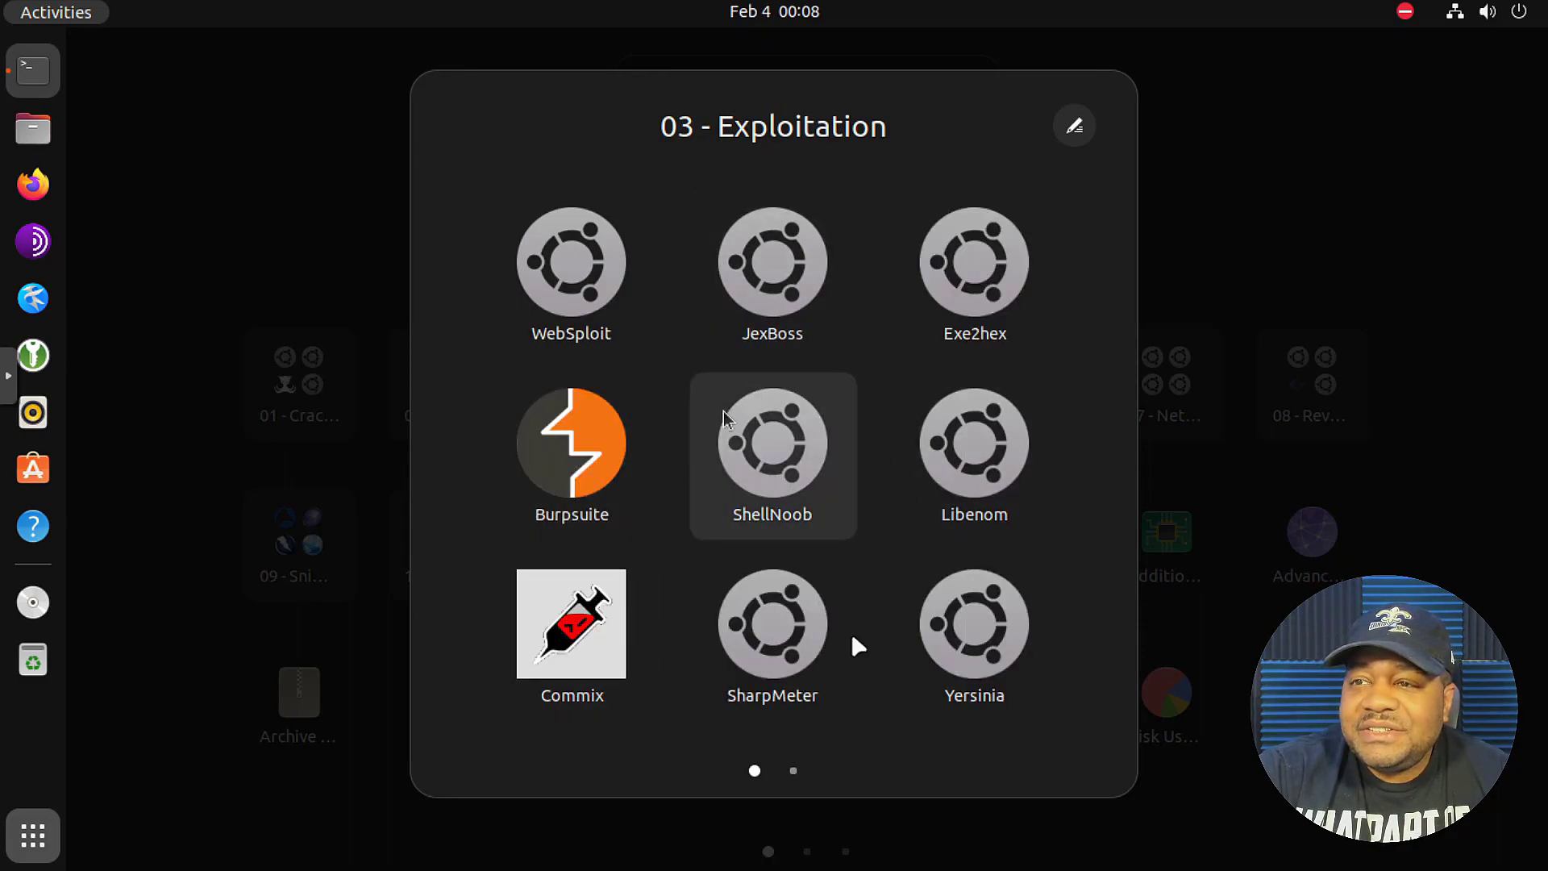
pyautogui.click(1242, 259)
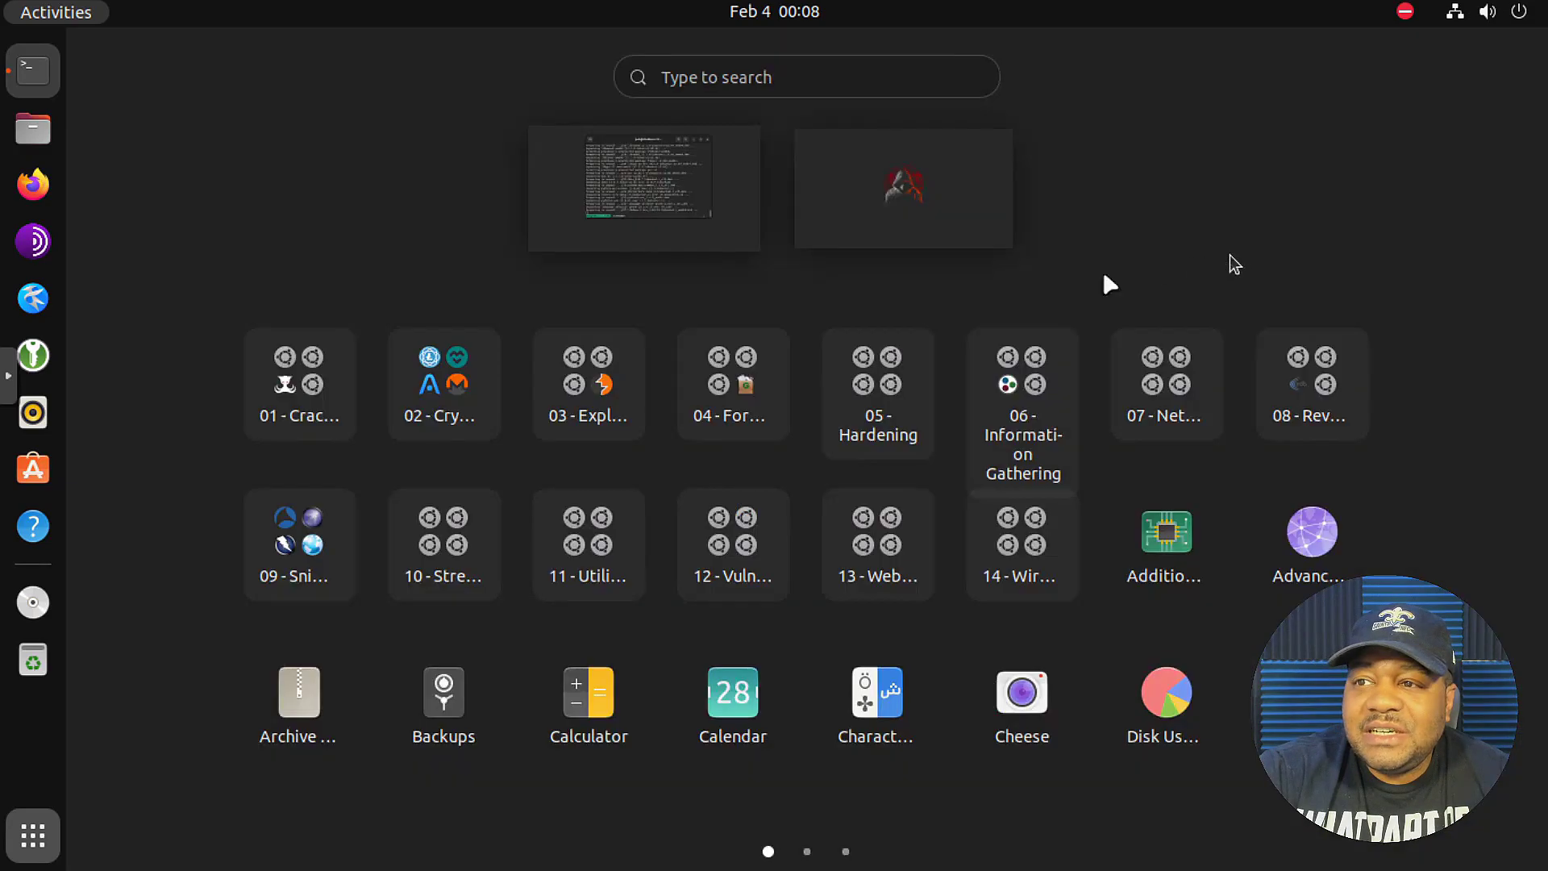
# - Look through the tool pages of the 04 - Forensics and 05 - Hardening folders, closing each one
pyautogui.click(752, 421)
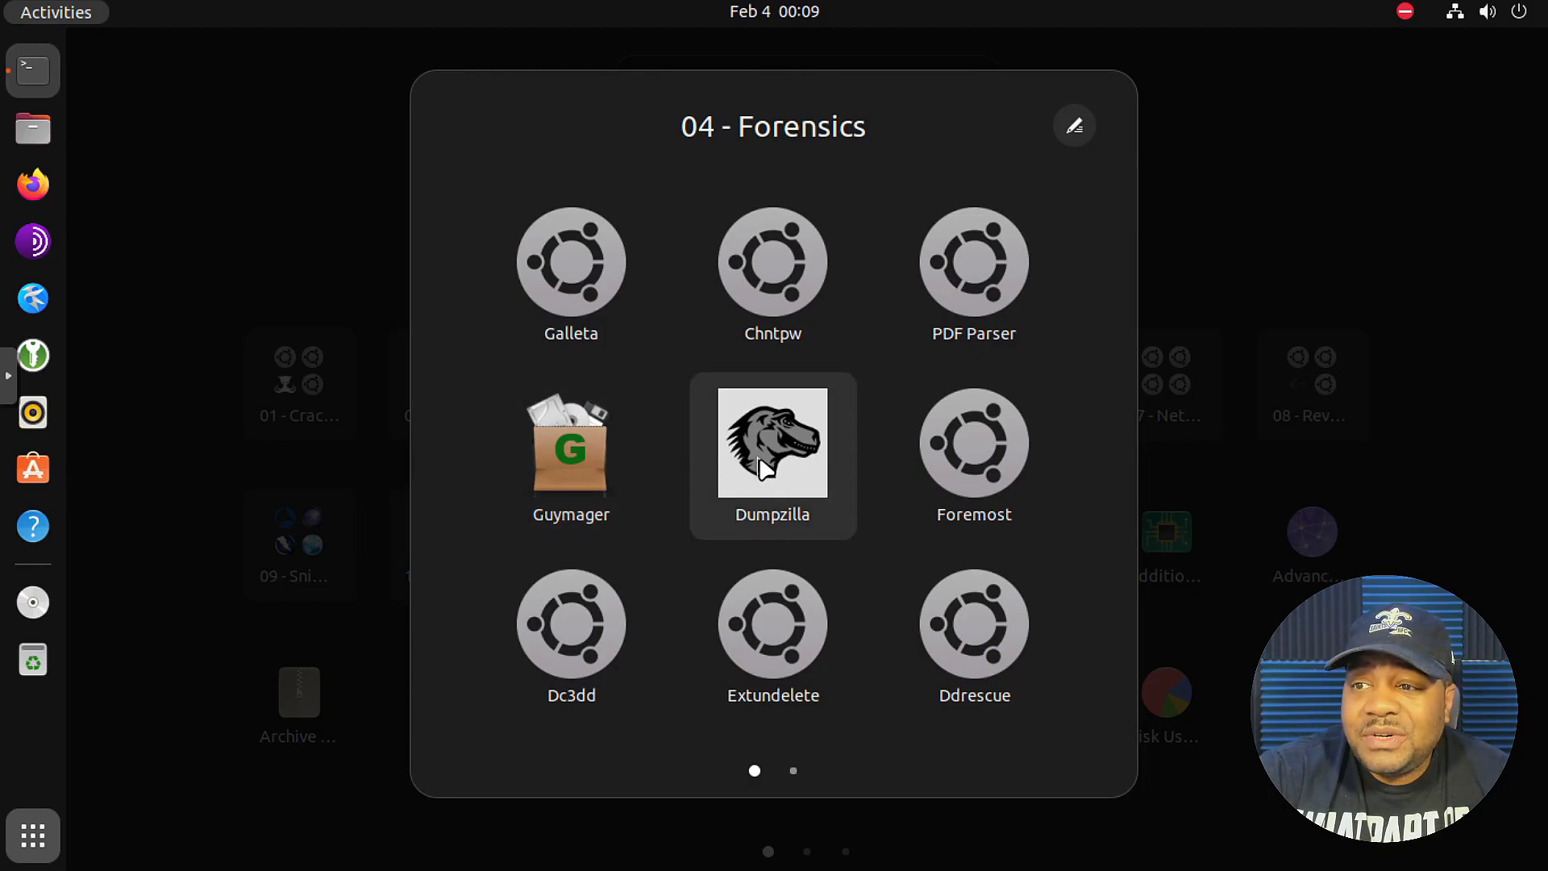
pyautogui.scroll(-1, 760, 459)
pyautogui.scroll(1, 758, 457)
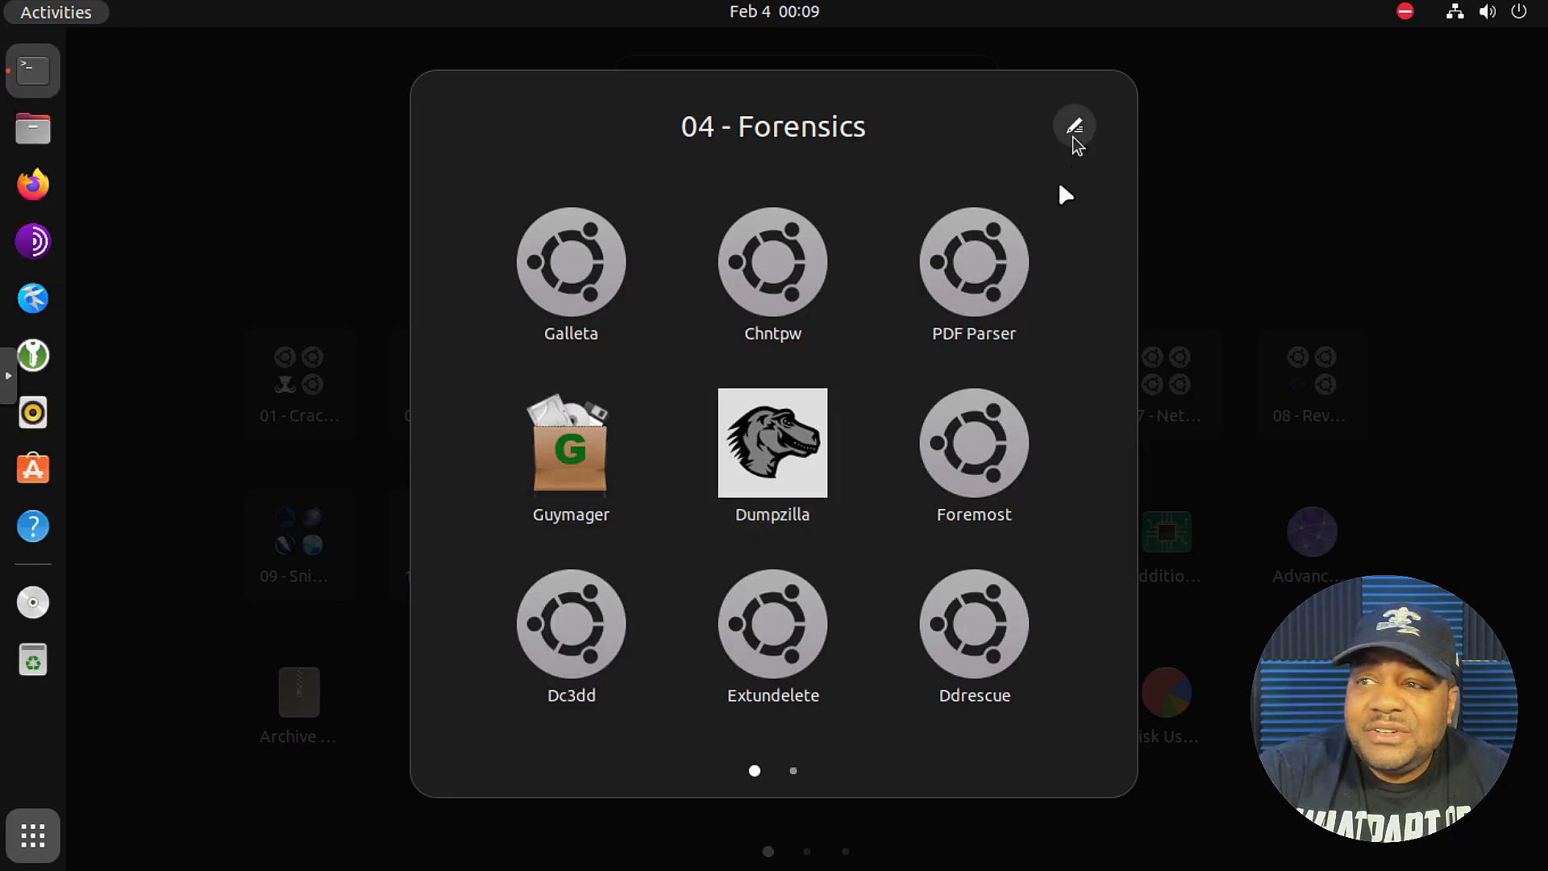
pyautogui.click(1247, 211)
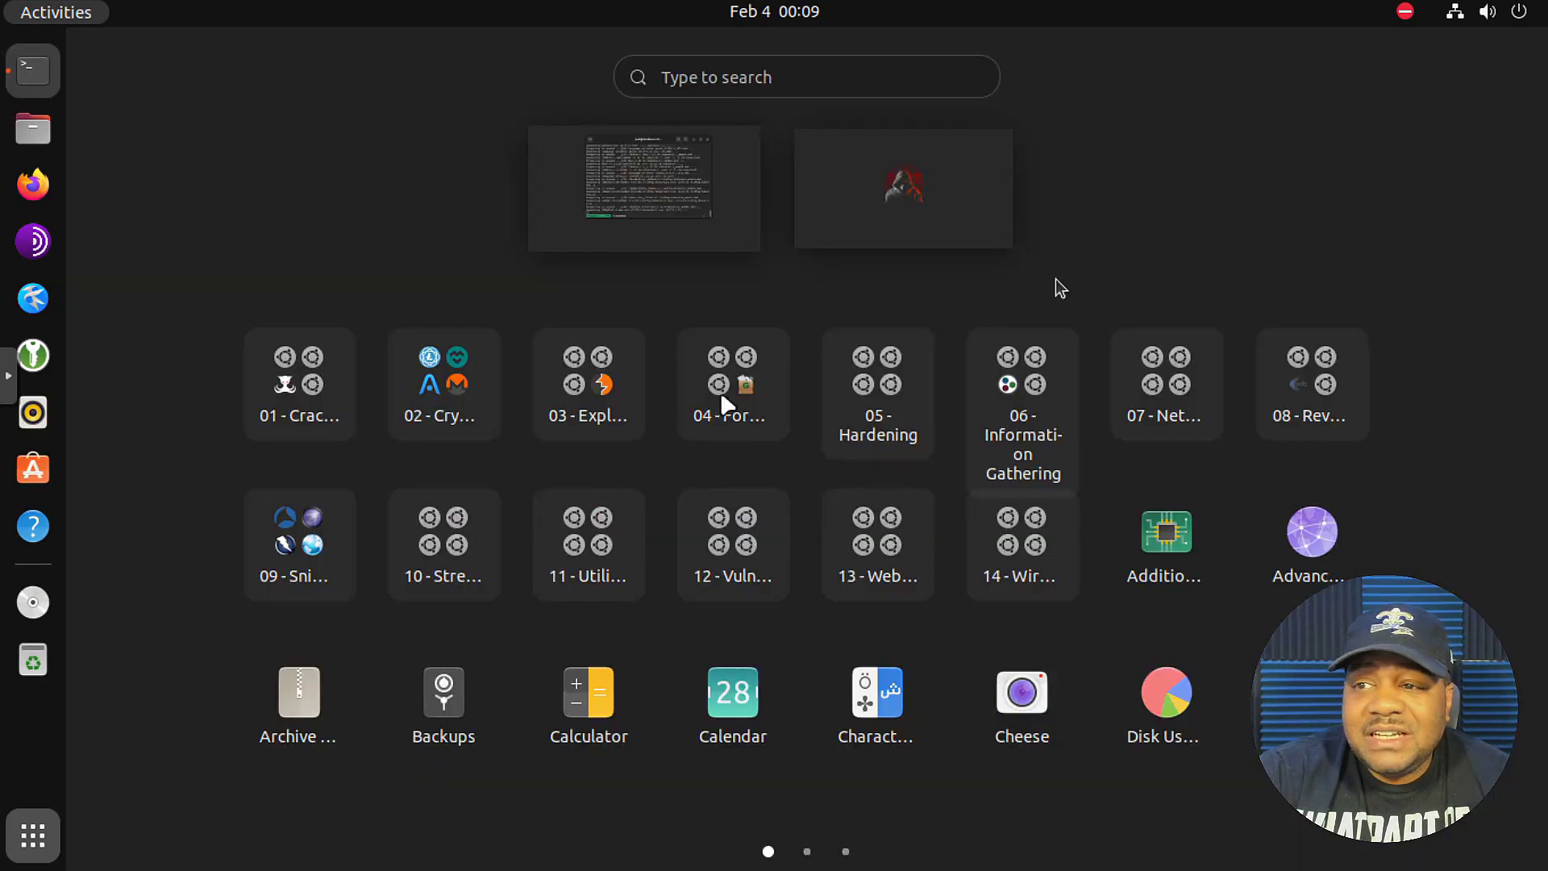
pyautogui.click(898, 393)
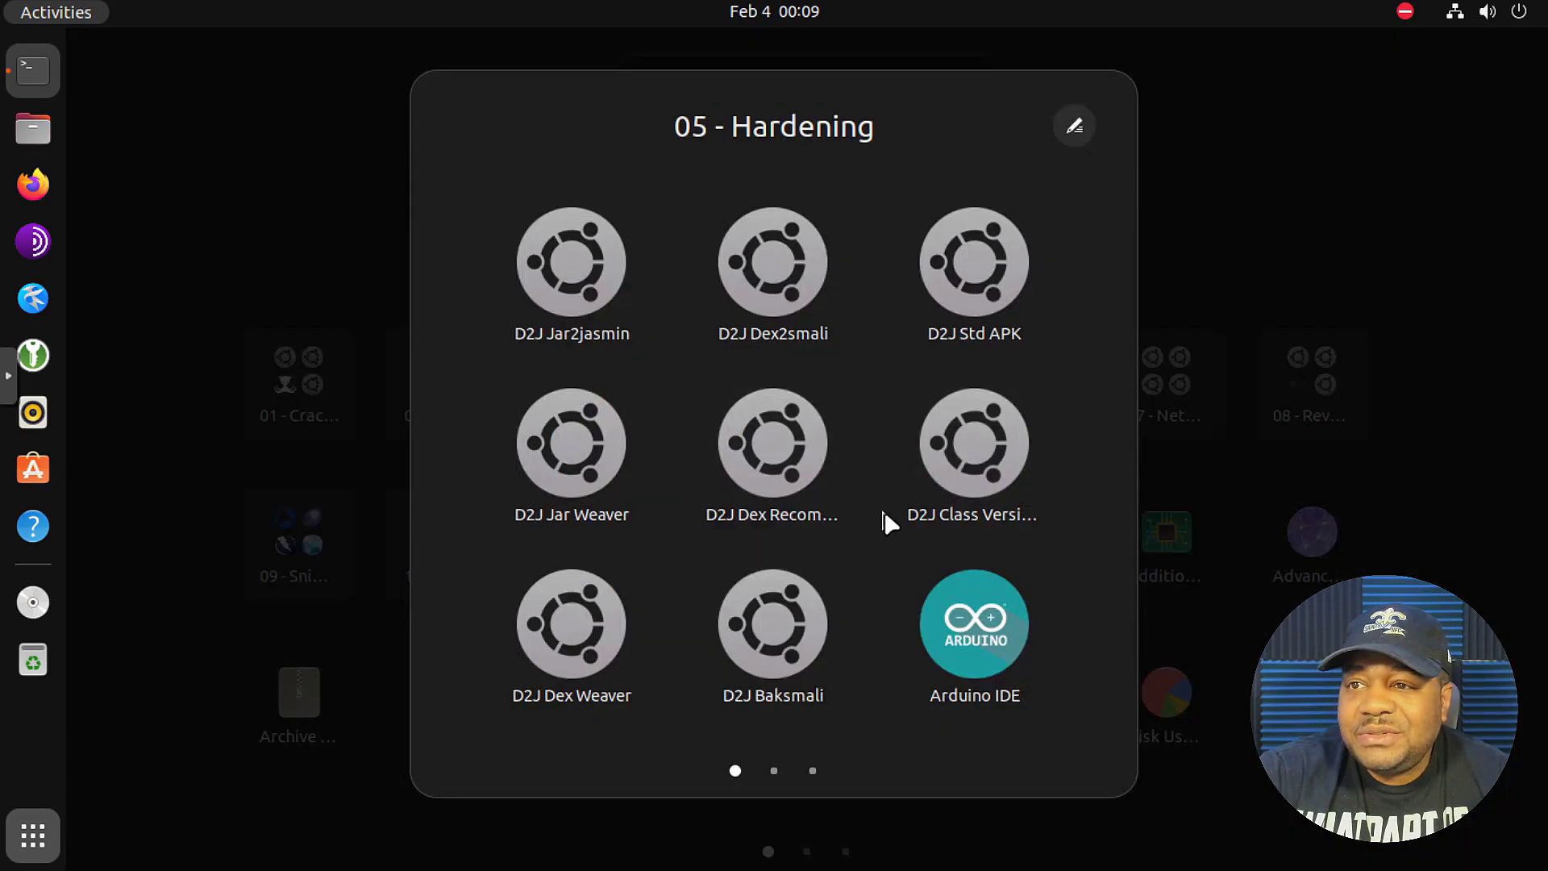
pyautogui.scroll(-2, 884, 516)
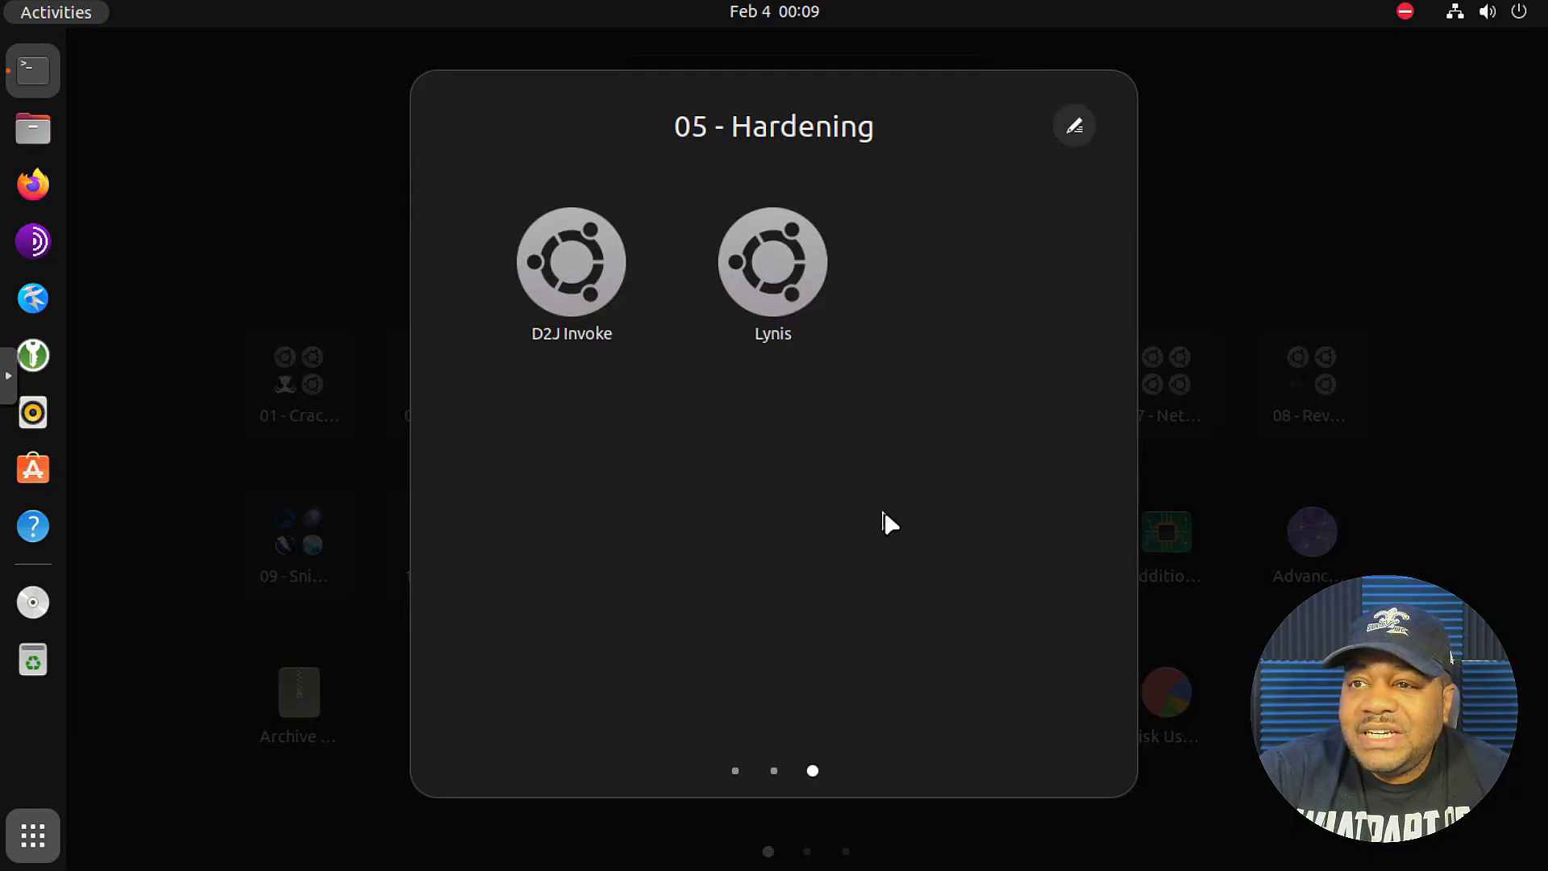
pyautogui.scroll(1, 884, 520)
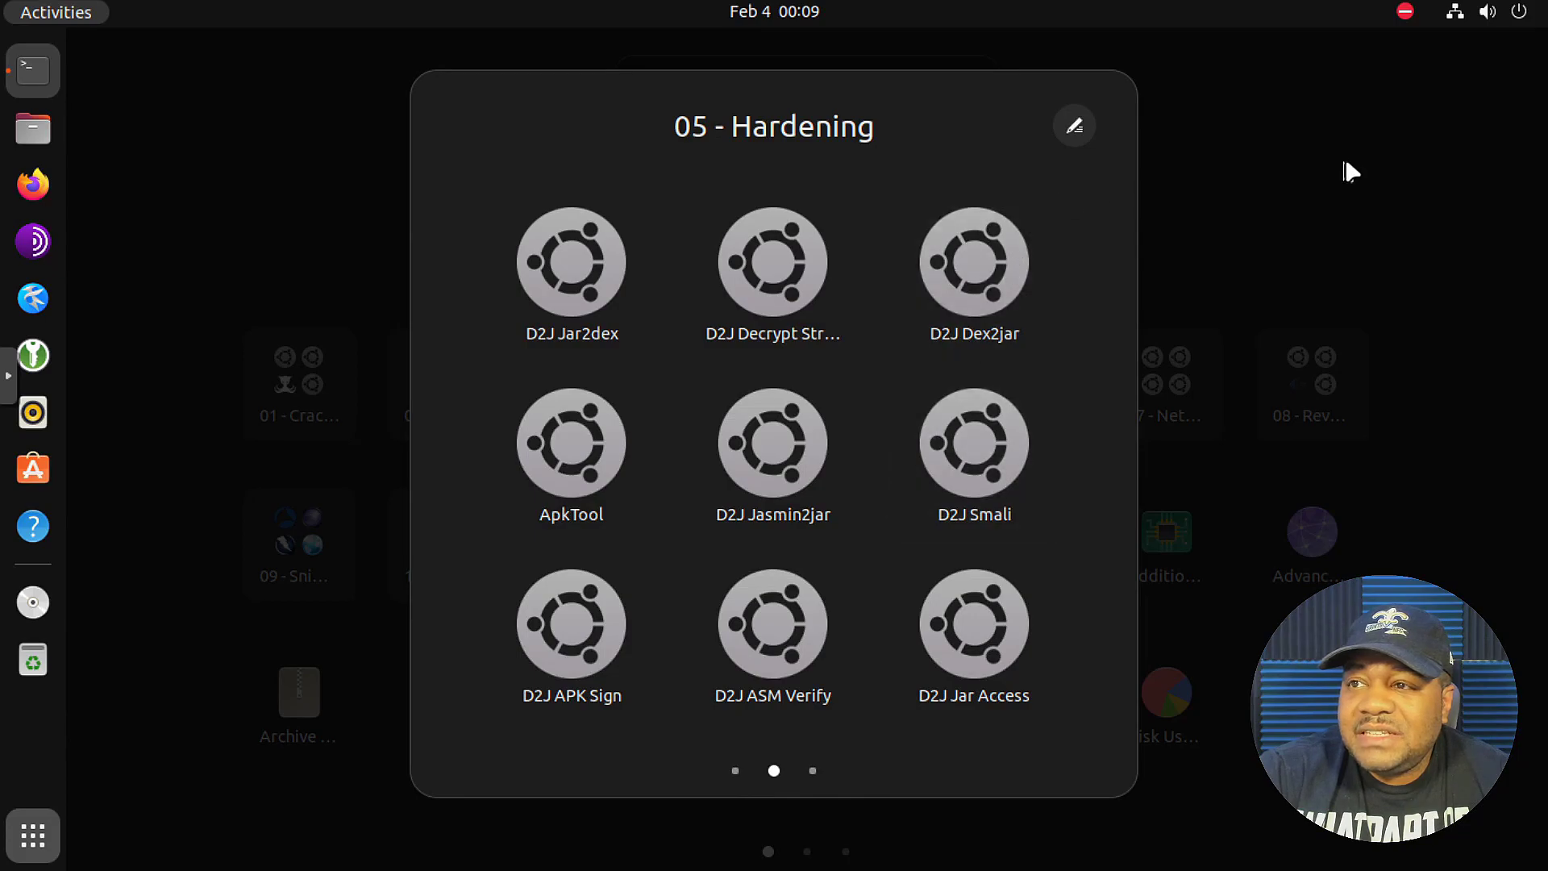
pyautogui.click(1177, 195)
# - Look through the pages of the 06 - Information Gathering folder and the tools in 07 - Networking, closing each one
pyautogui.click(1036, 411)
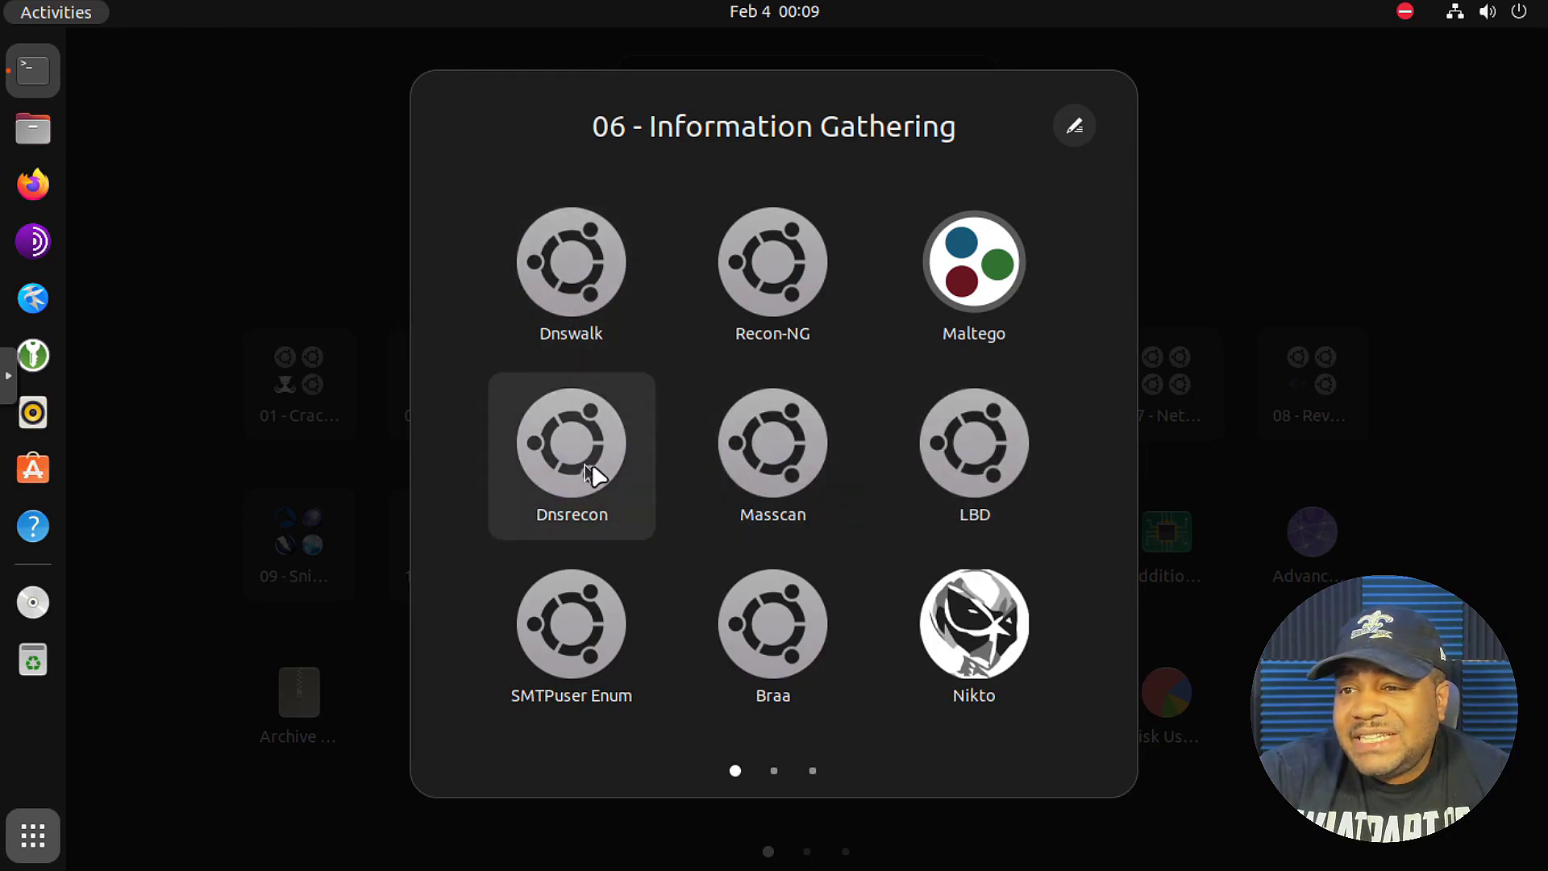
pyautogui.scroll(-2, 853, 528)
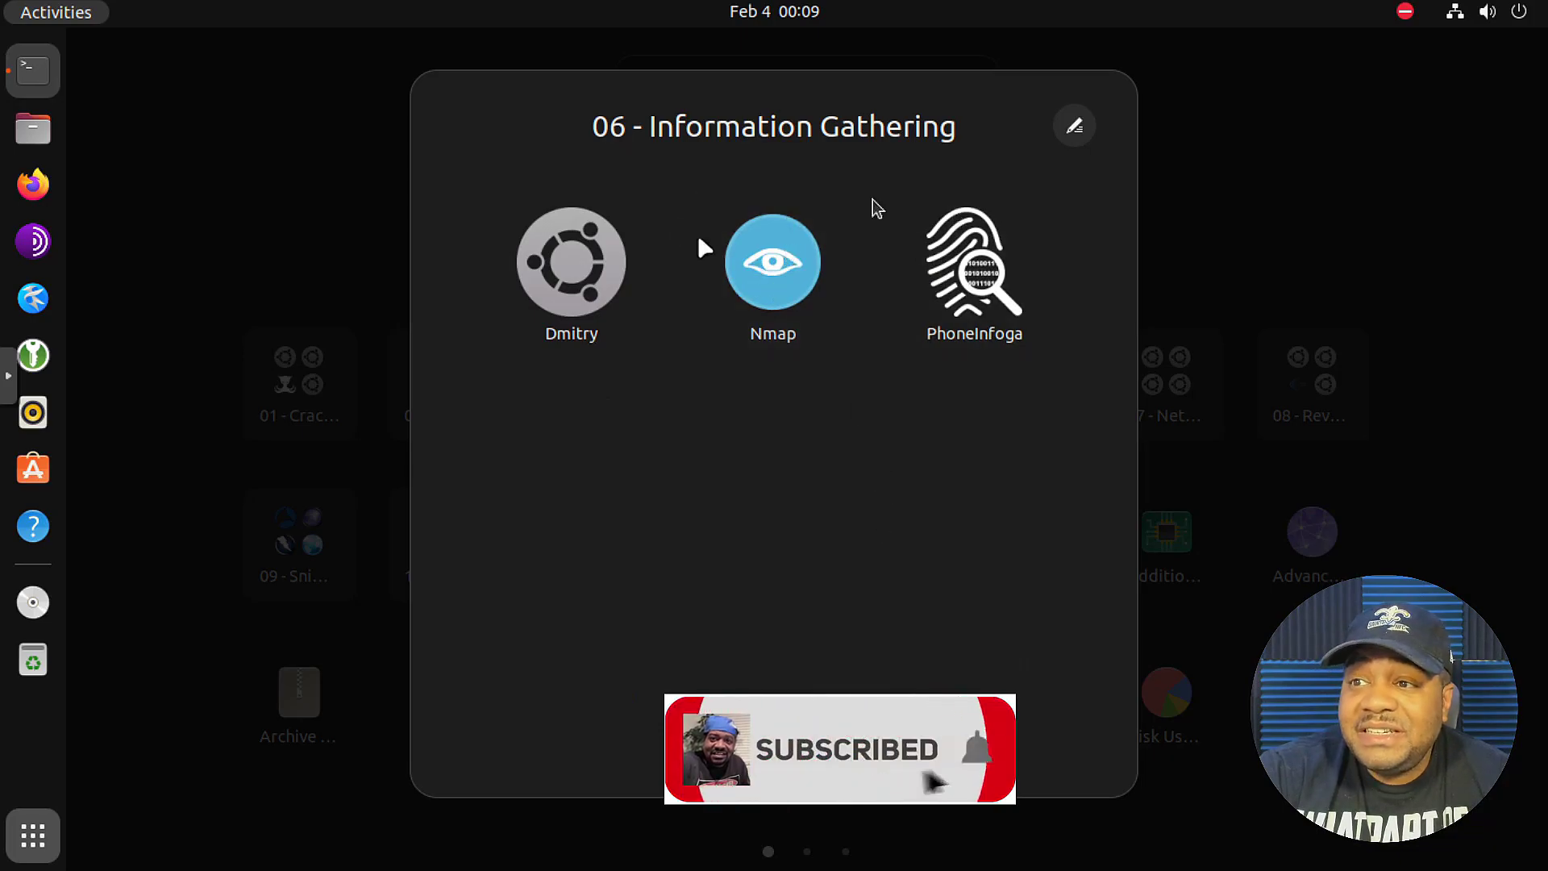
pyautogui.scroll(2, 808, 307)
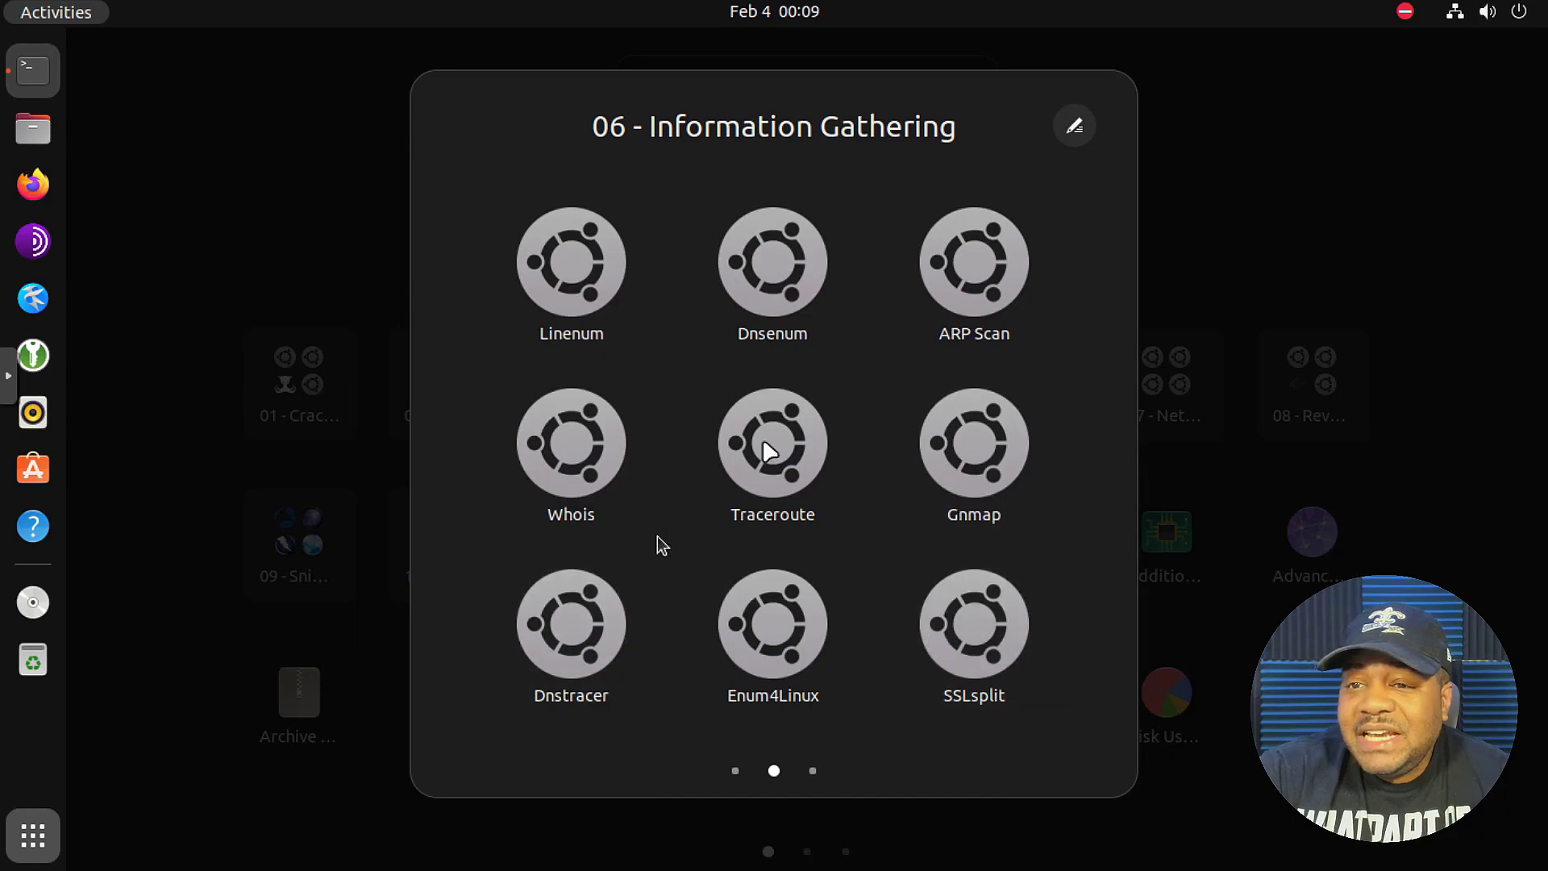
pyautogui.click(1359, 439)
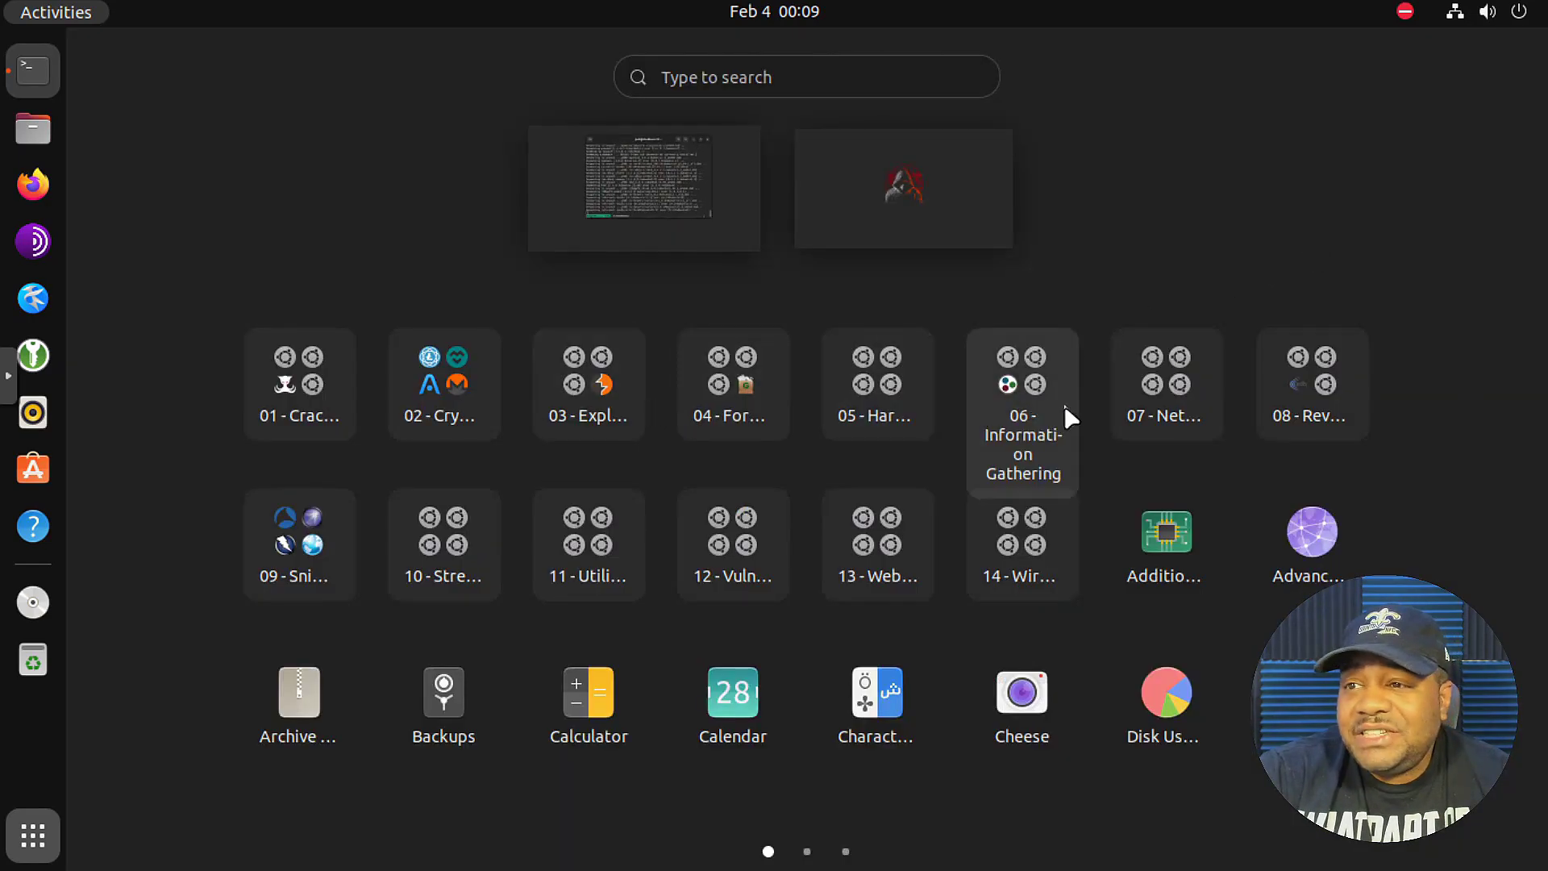
pyautogui.click(1182, 389)
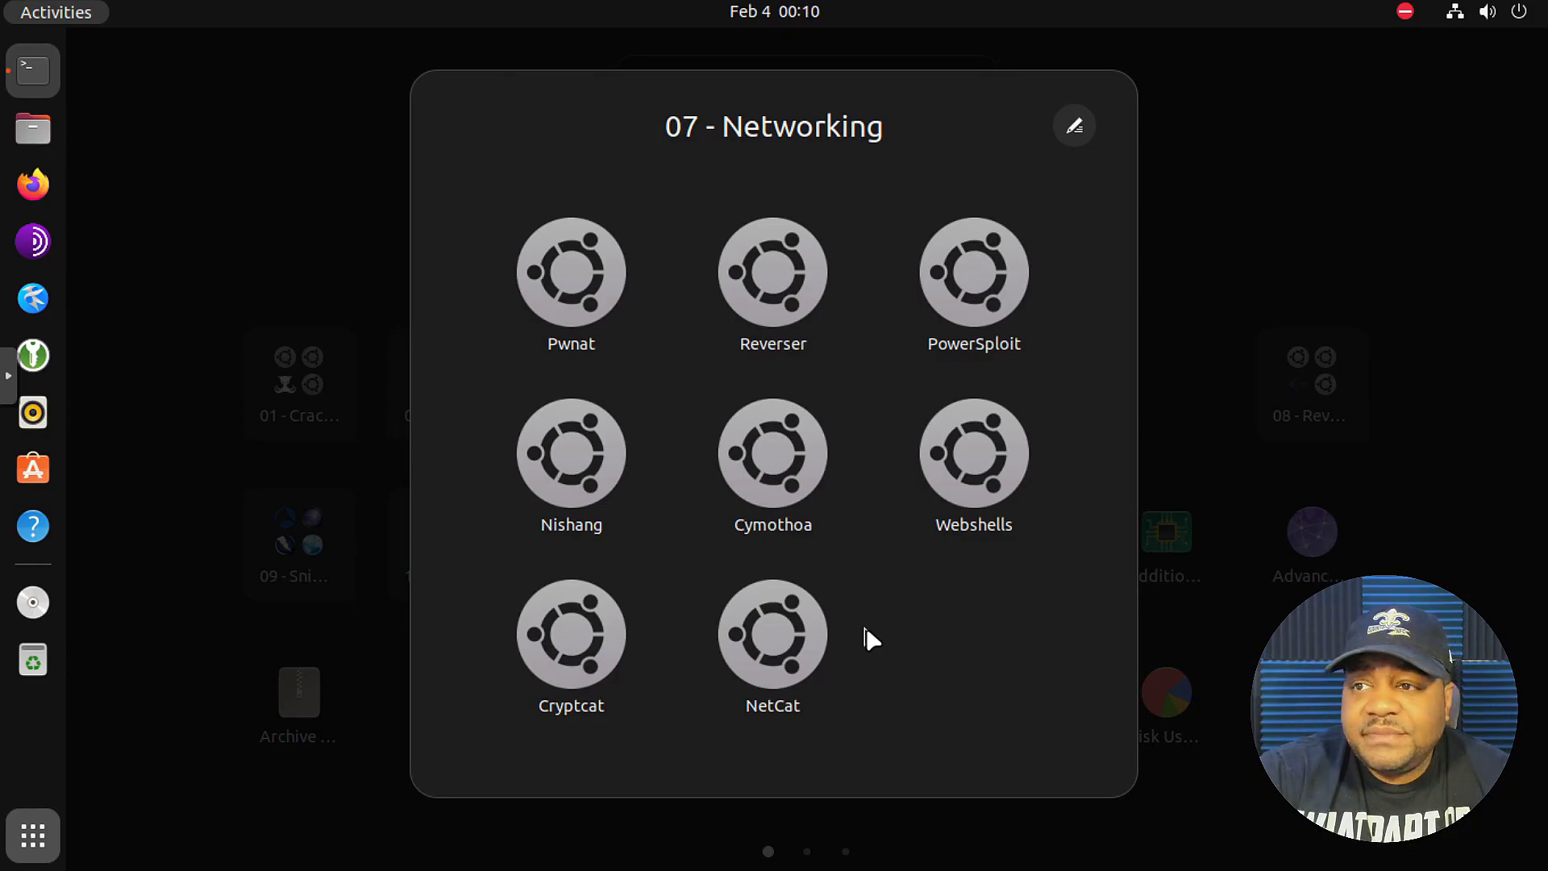
pyautogui.click(1309, 201)
# - View the tools in the 08 - Reverse Engineering and 09 - Sniffing - Spoofing folders, closing each one
pyautogui.click(1310, 403)
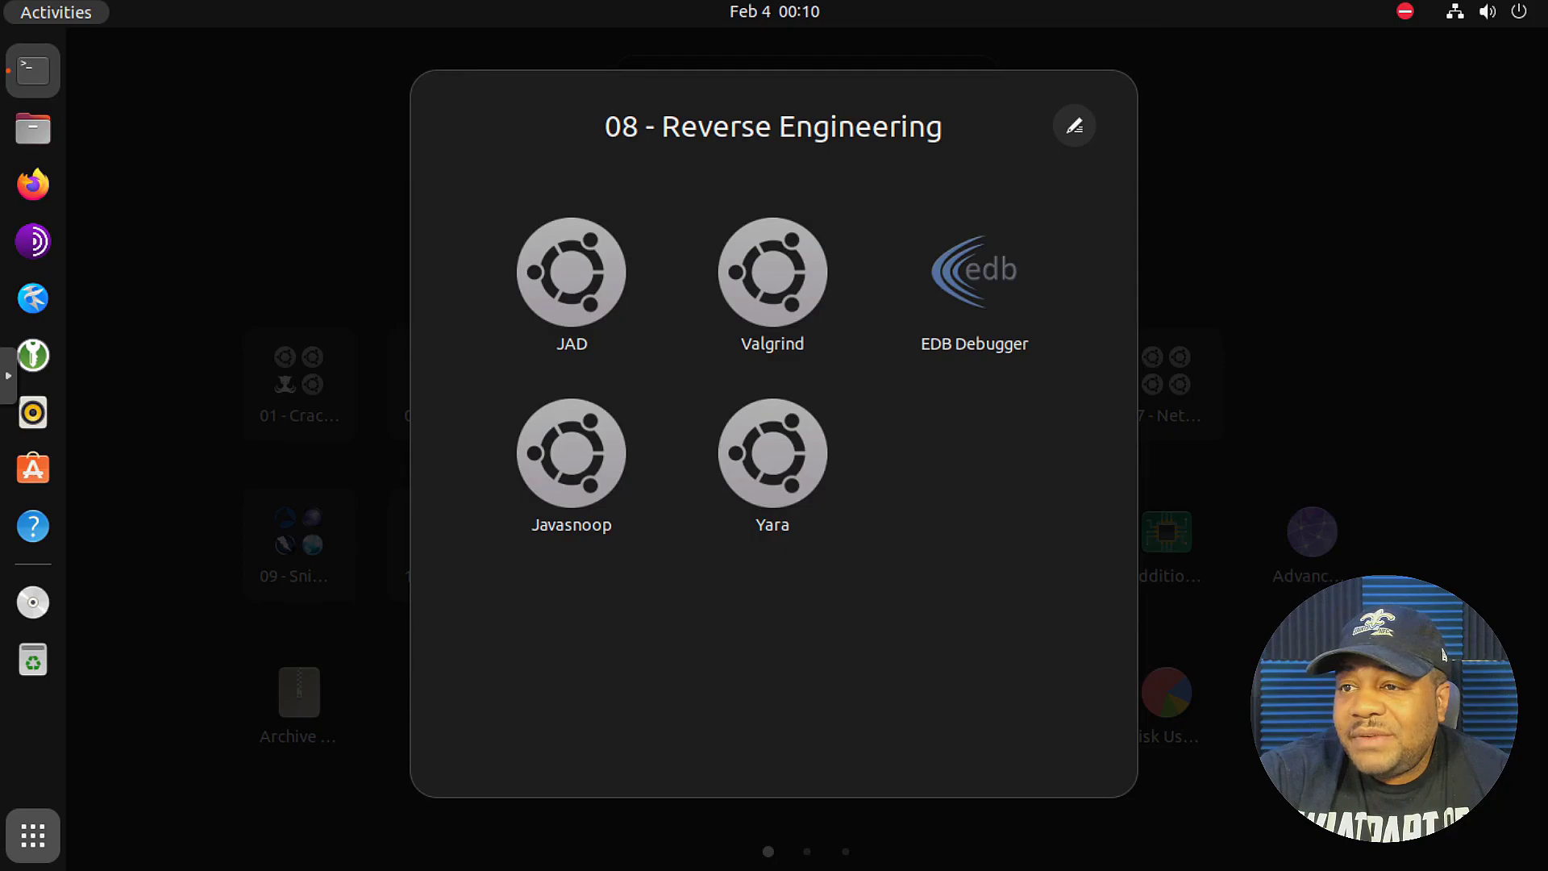
pyautogui.press('Escape')
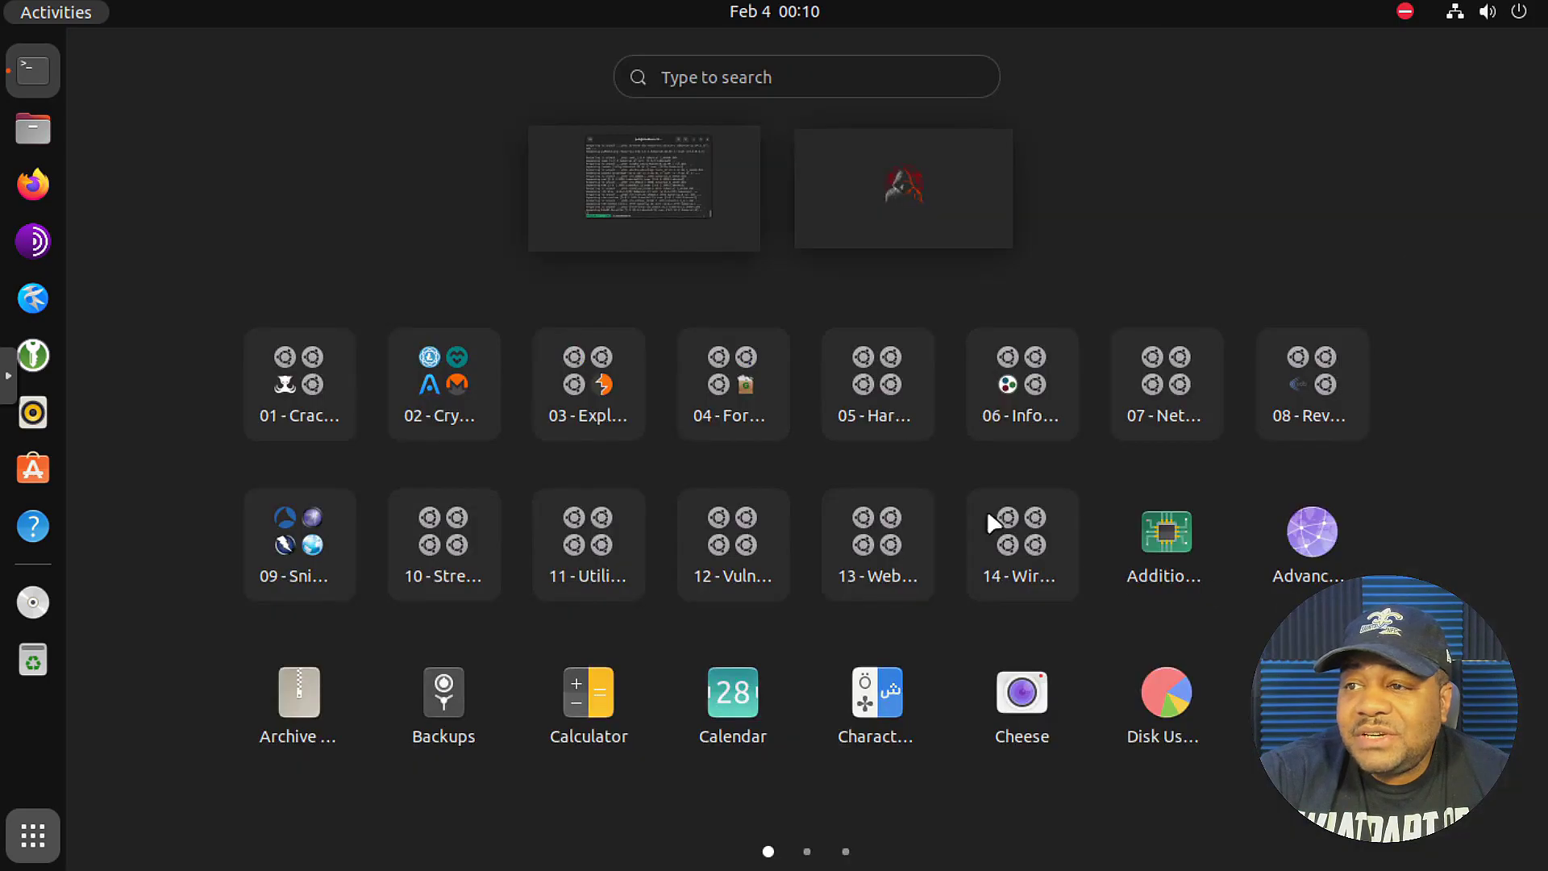
pyautogui.click(322, 578)
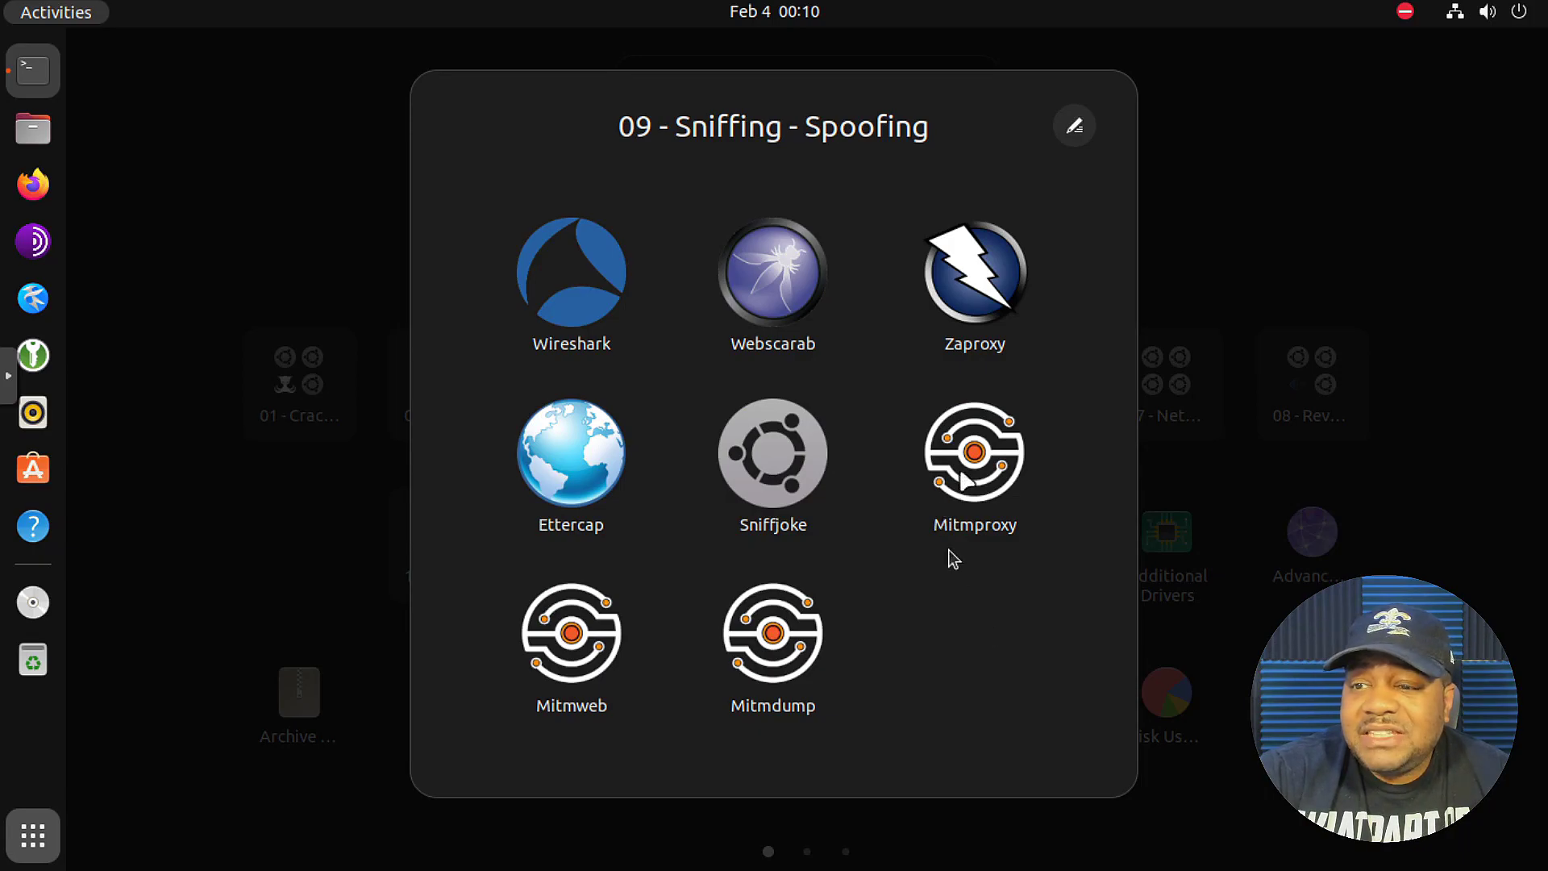
pyautogui.click(1429, 574)
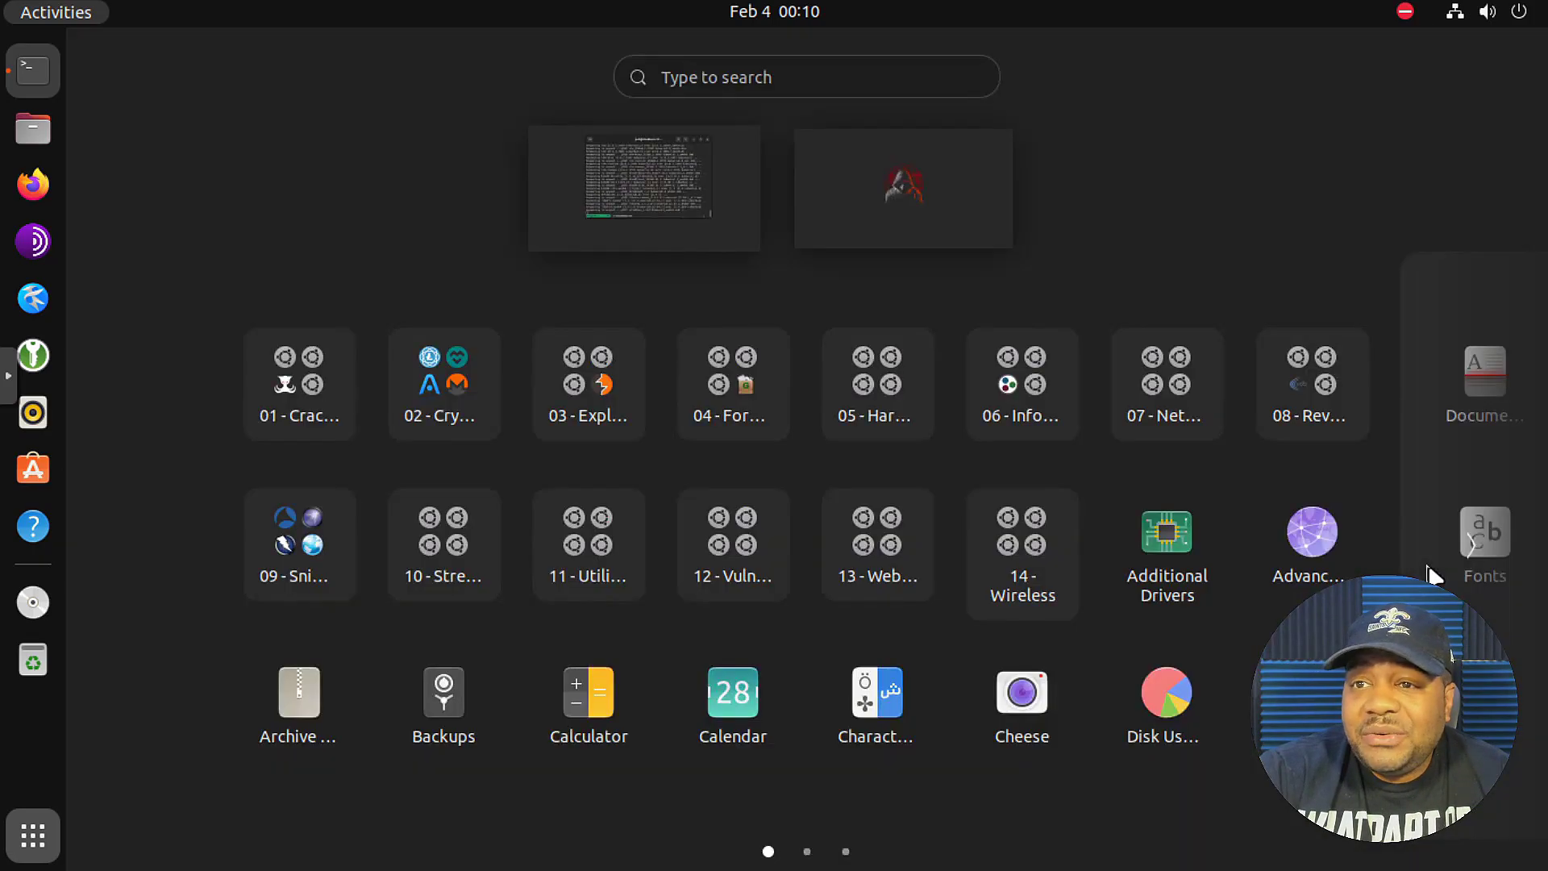
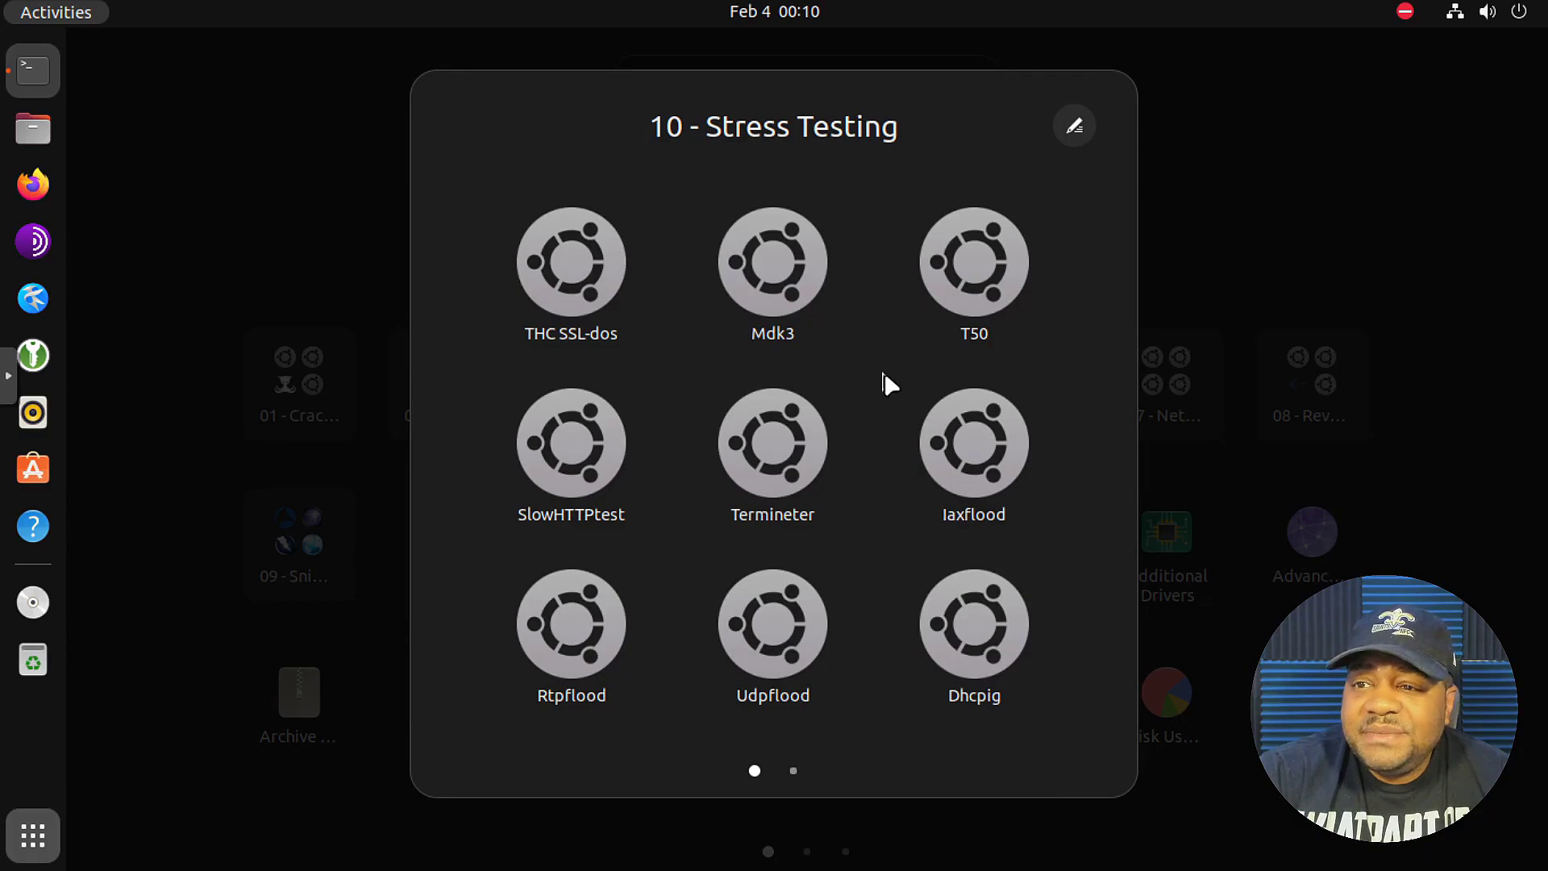
# - Look through both pages of tools in the 10 - Stress Testing folder and close it
pyautogui.scroll(-1, 884, 372)
pyautogui.scroll(1, 885, 384)
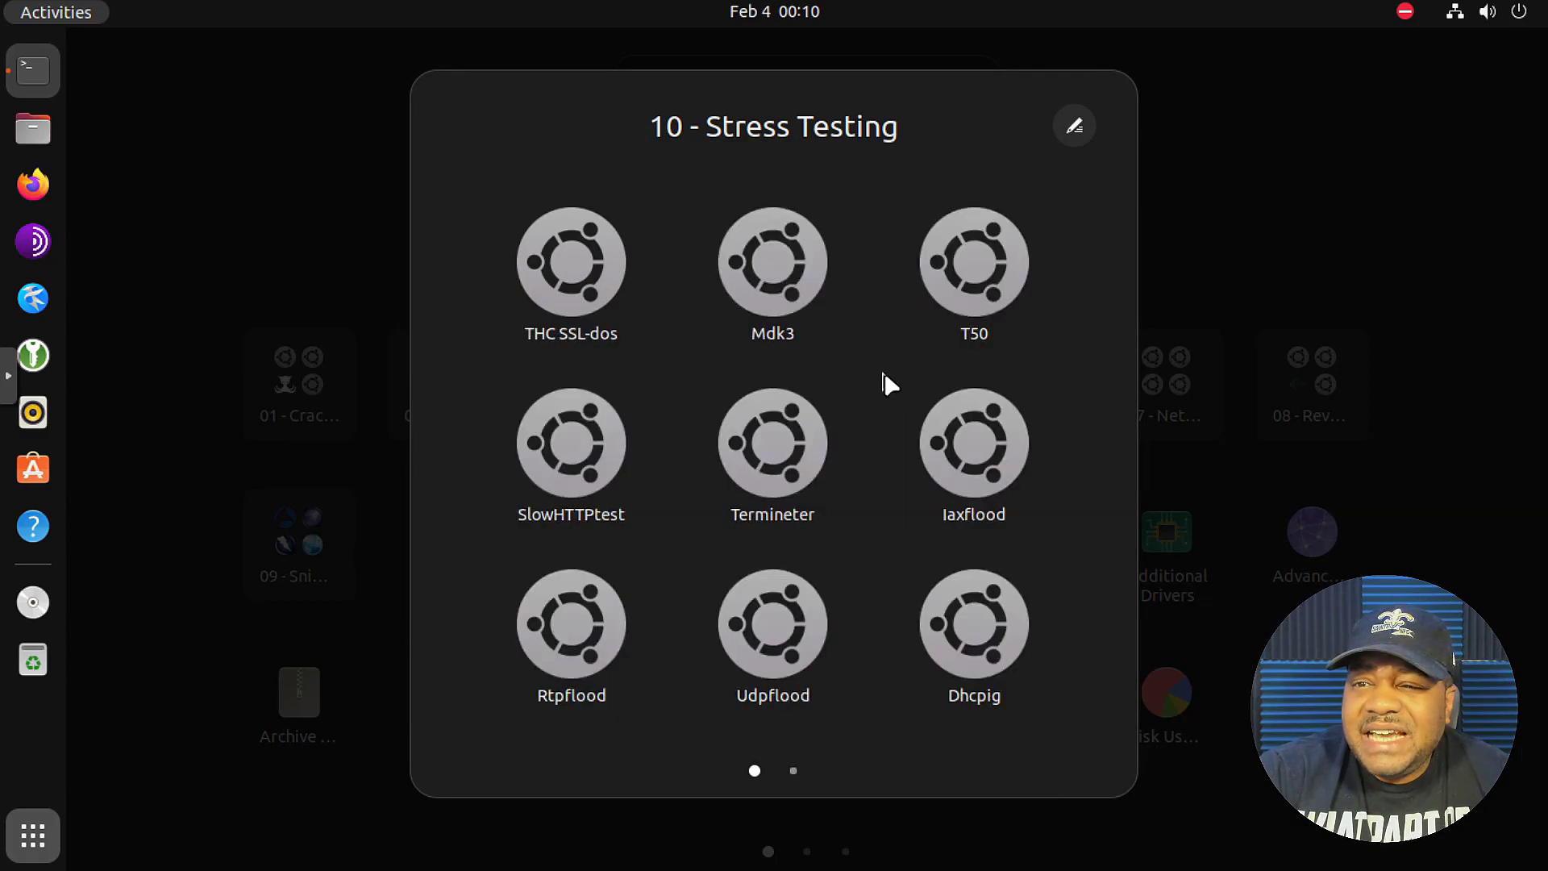
pyautogui.scroll(-1, 884, 379)
pyautogui.scroll(1, 885, 385)
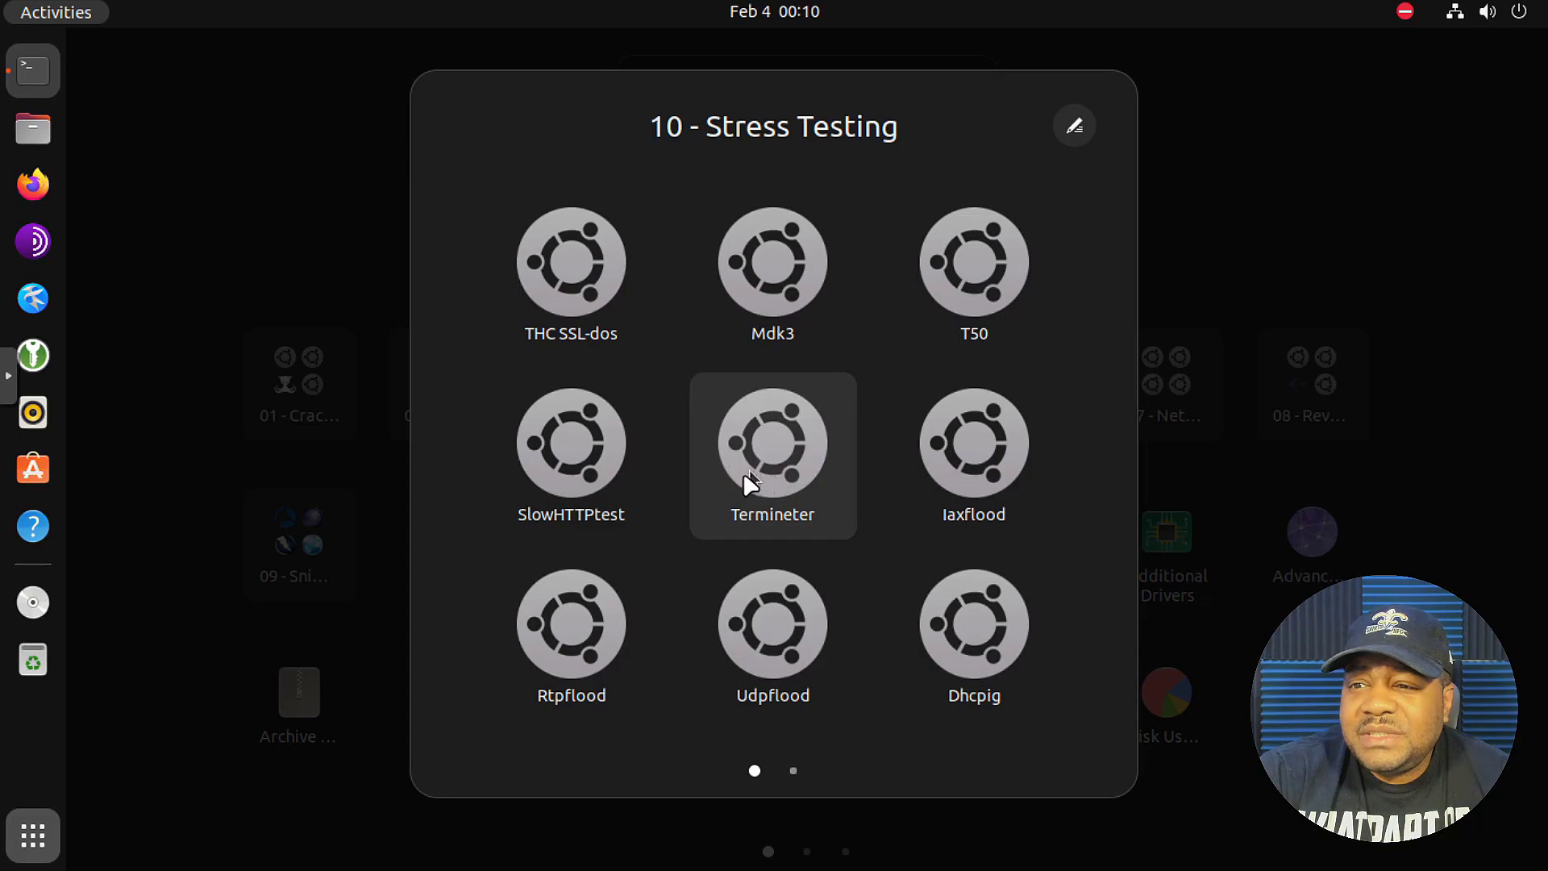
pyautogui.click(1259, 216)
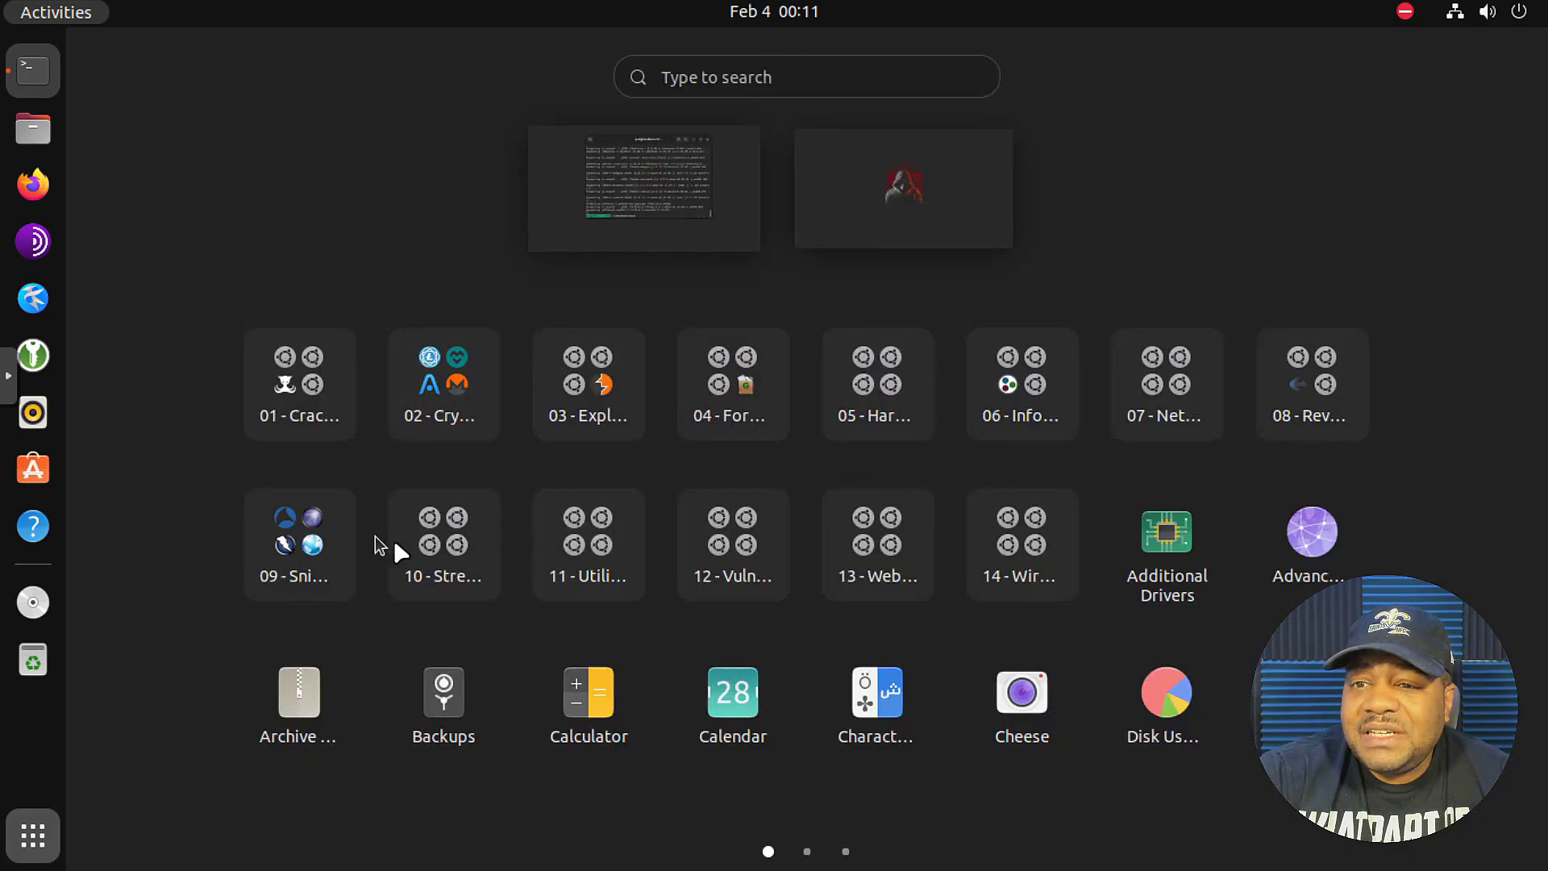
# - View the tools in the 11 - Utilities and 12 - Vulnerability Analysis folders, closing each one
pyautogui.click(609, 546)
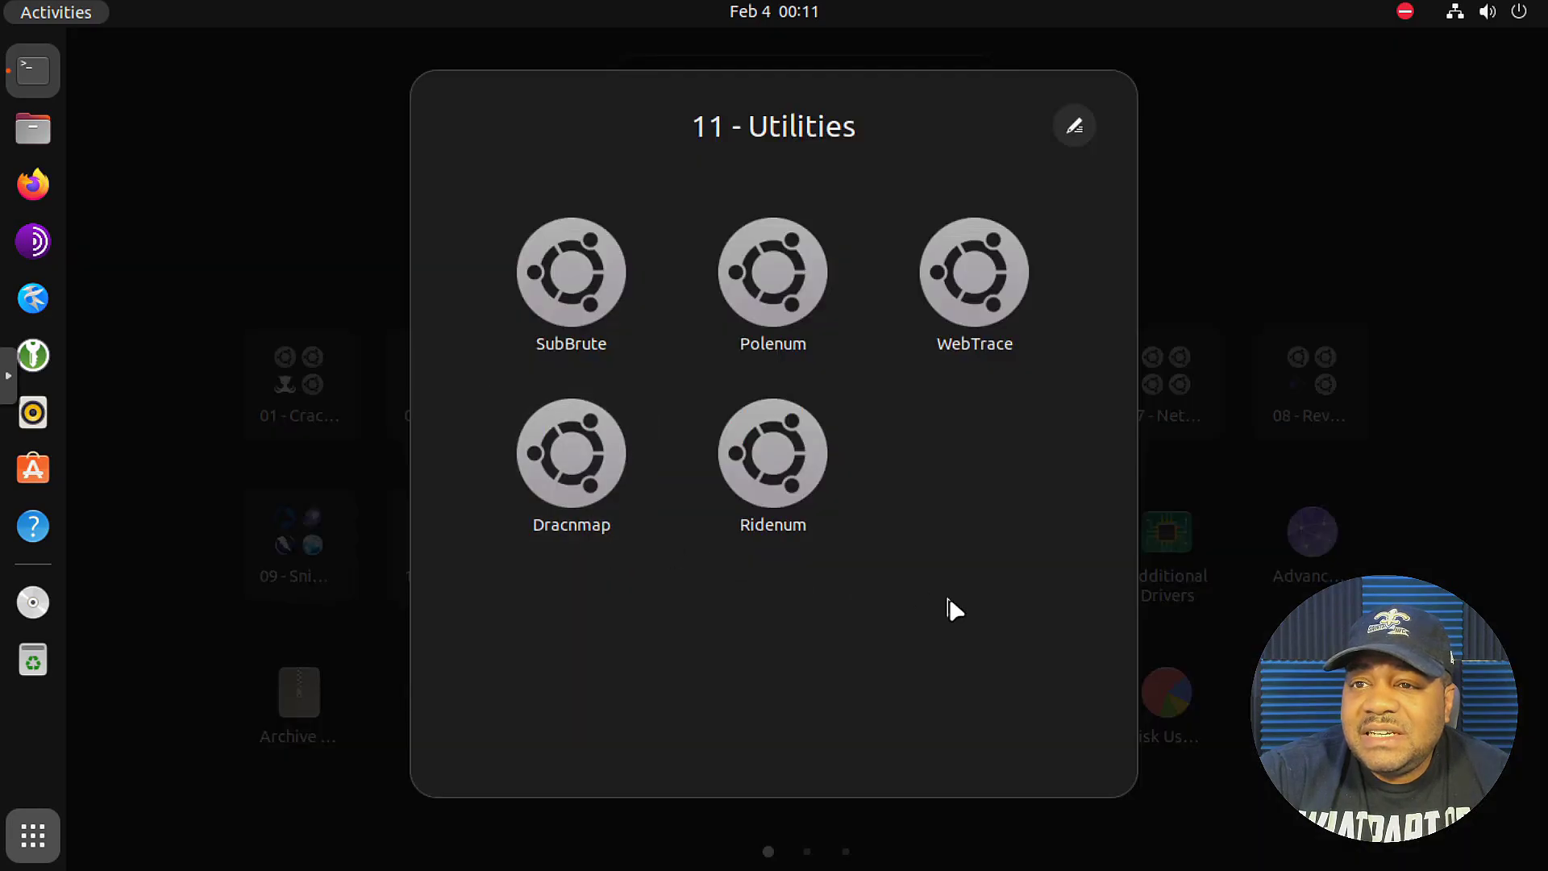
pyautogui.click(1308, 192)
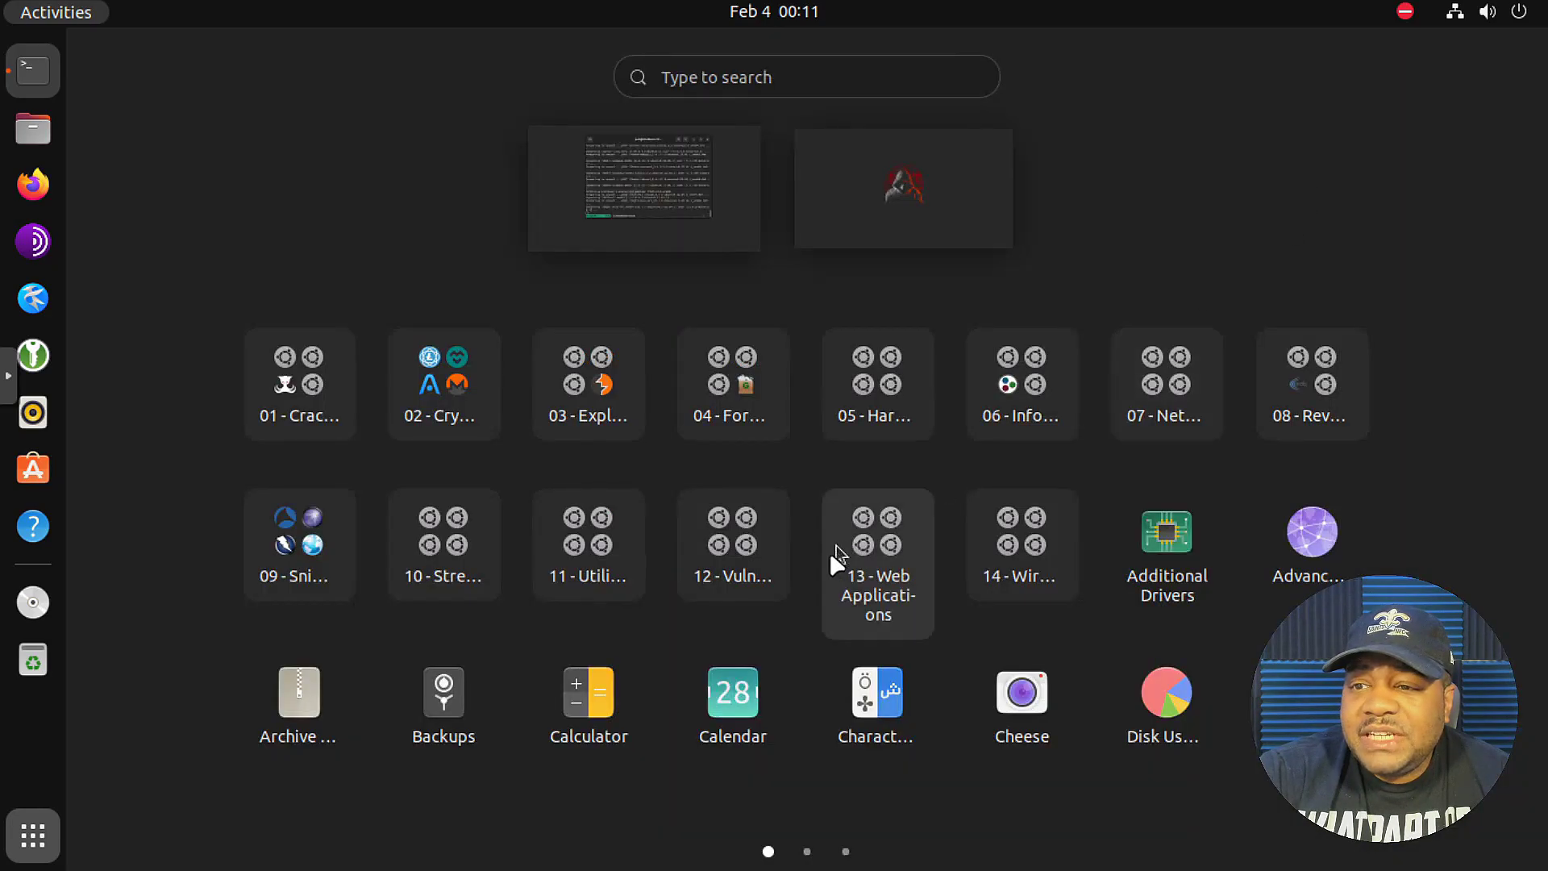
pyautogui.click(737, 556)
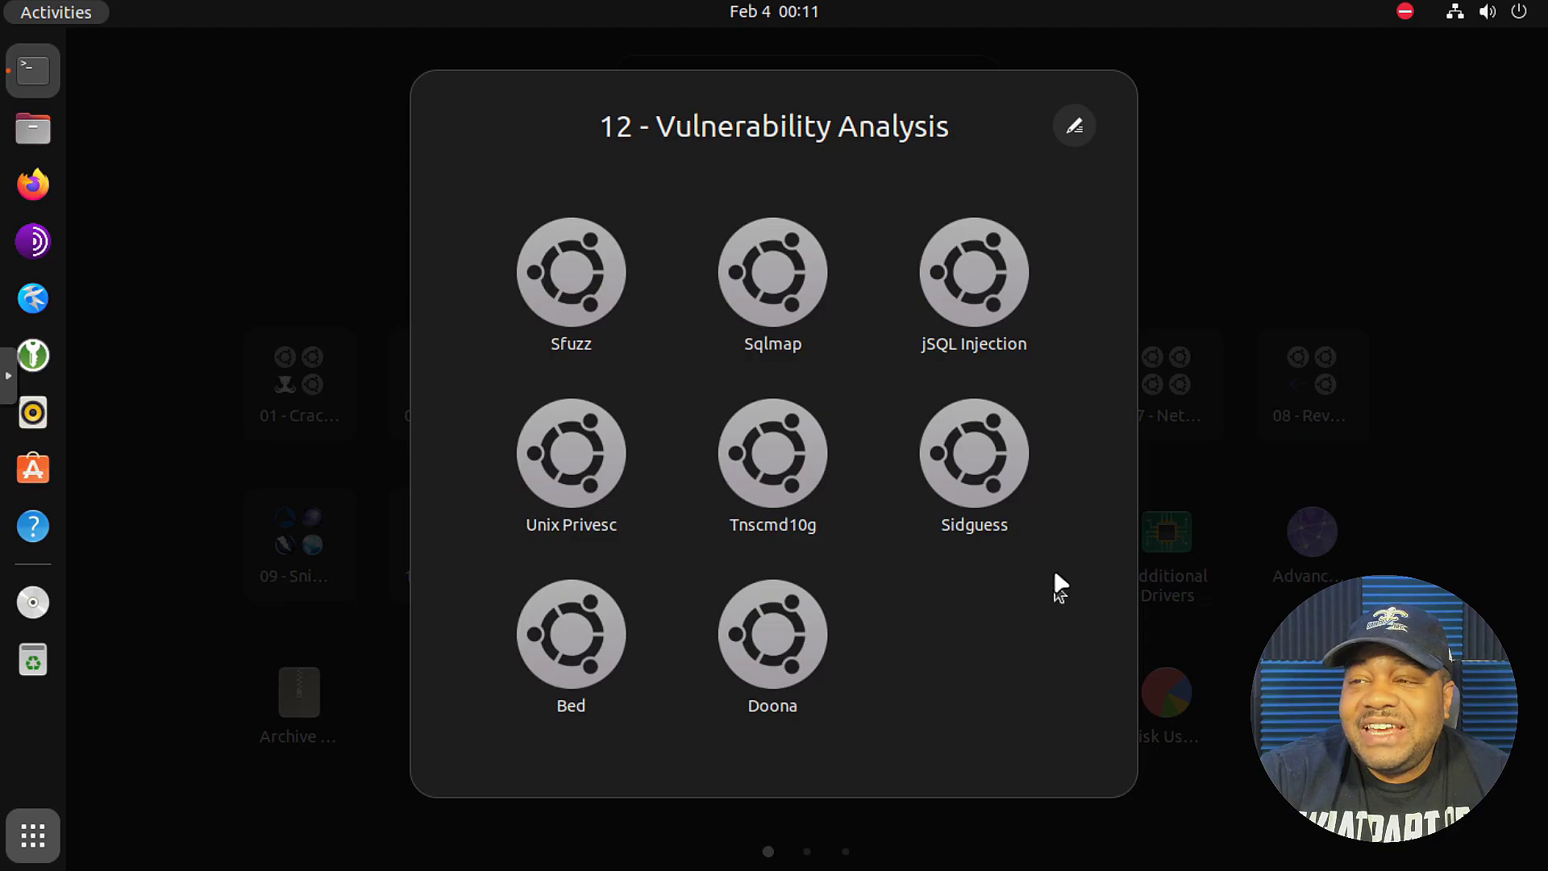
pyautogui.click(1336, 208)
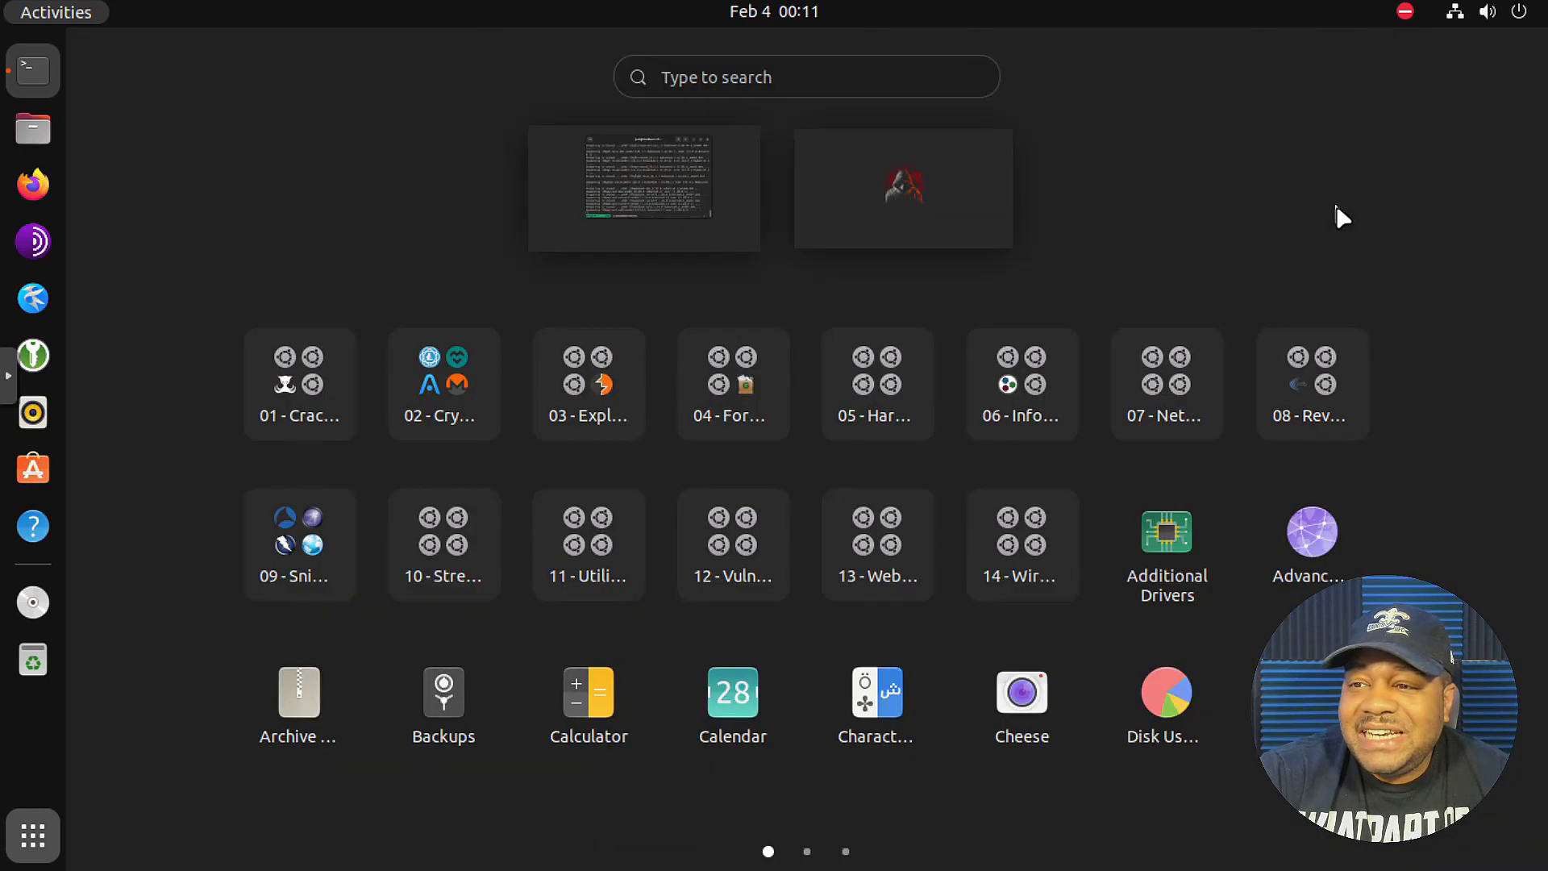
# - View the 13 - Web Applications tools and both pages of the 14 - Wireless folder, then return to the terminal running the update
pyautogui.click(856, 540)
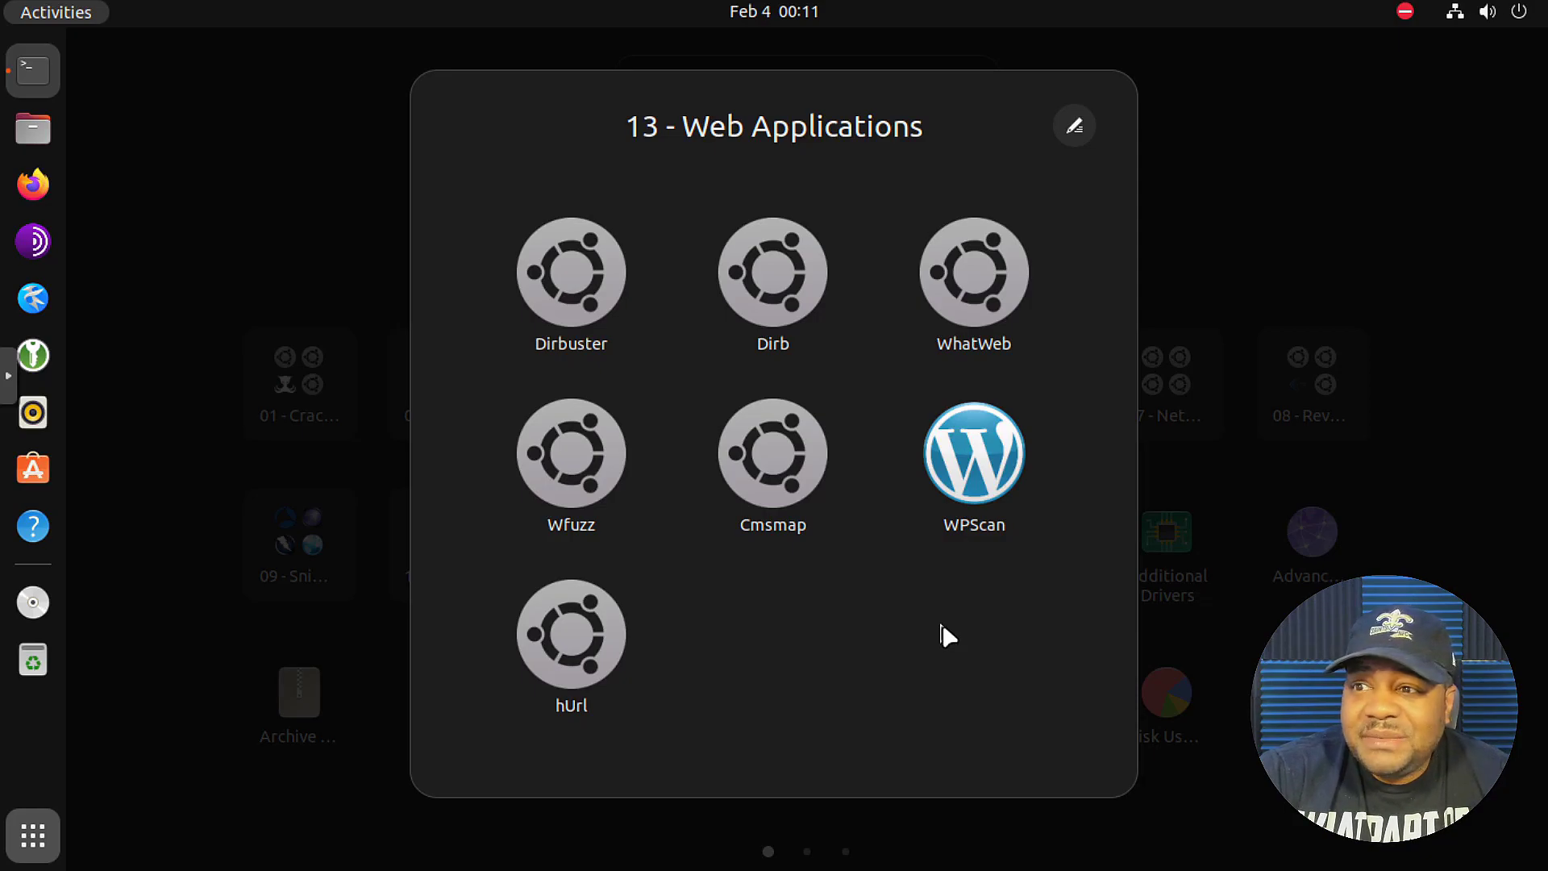
pyautogui.click(1242, 212)
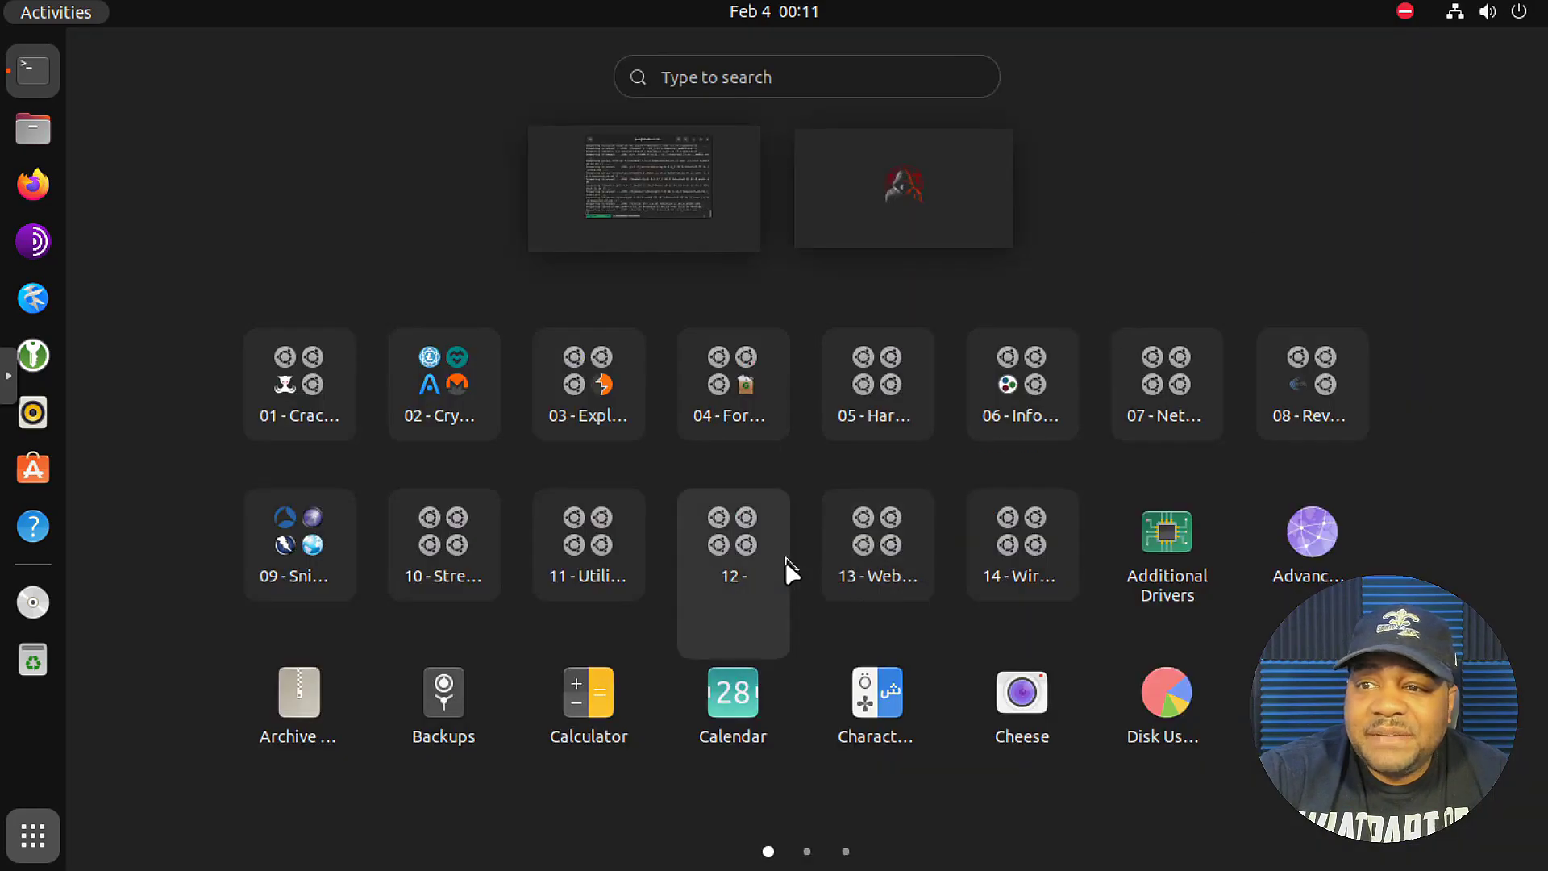
pyautogui.click(1019, 550)
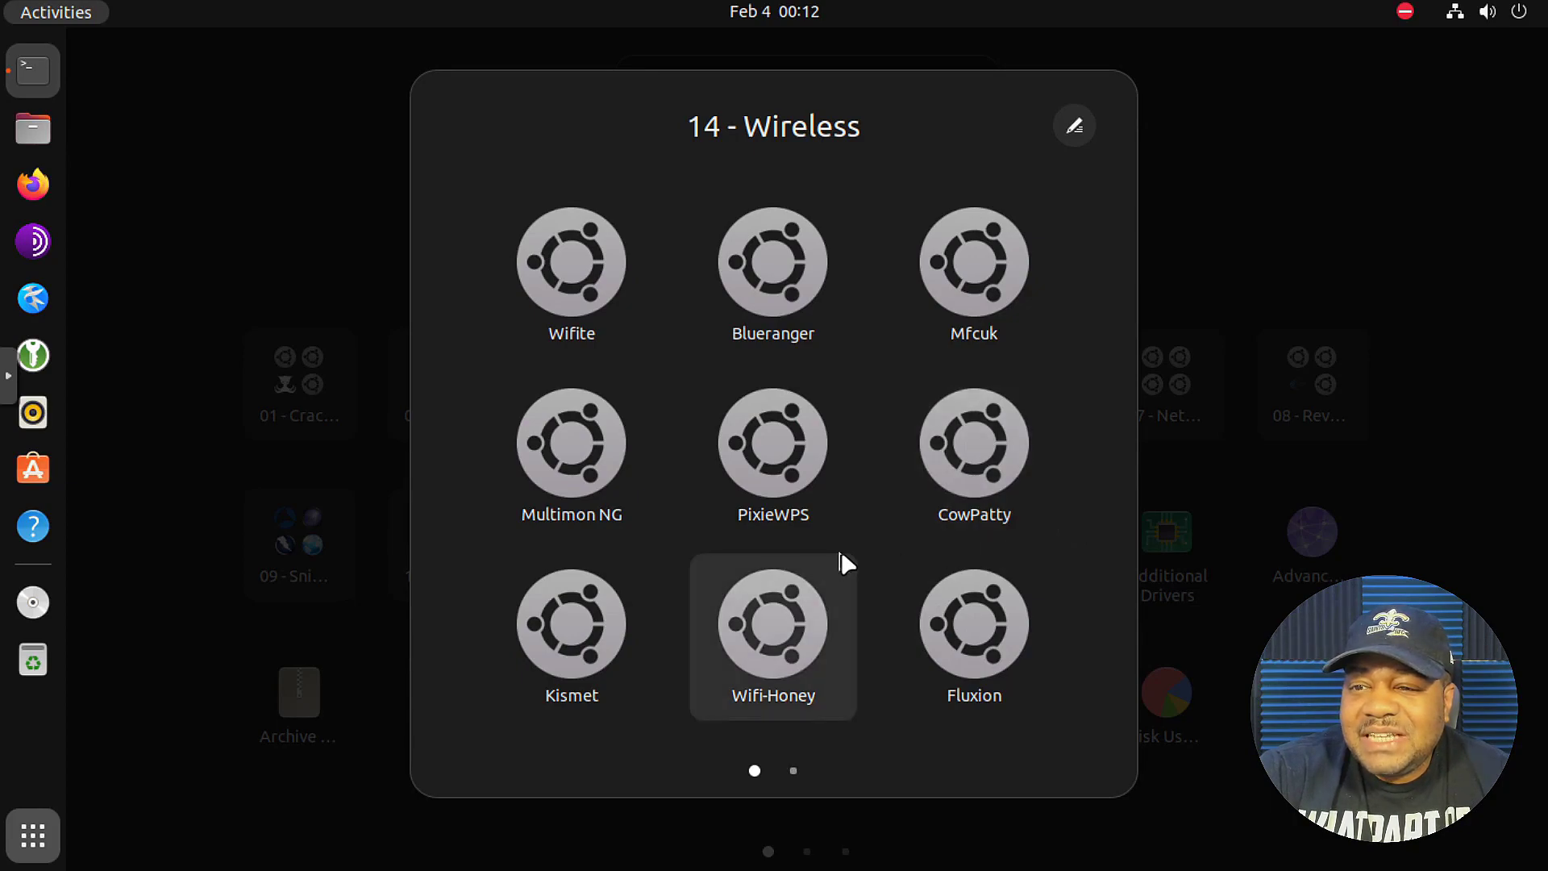
pyautogui.scroll(-1, 849, 526)
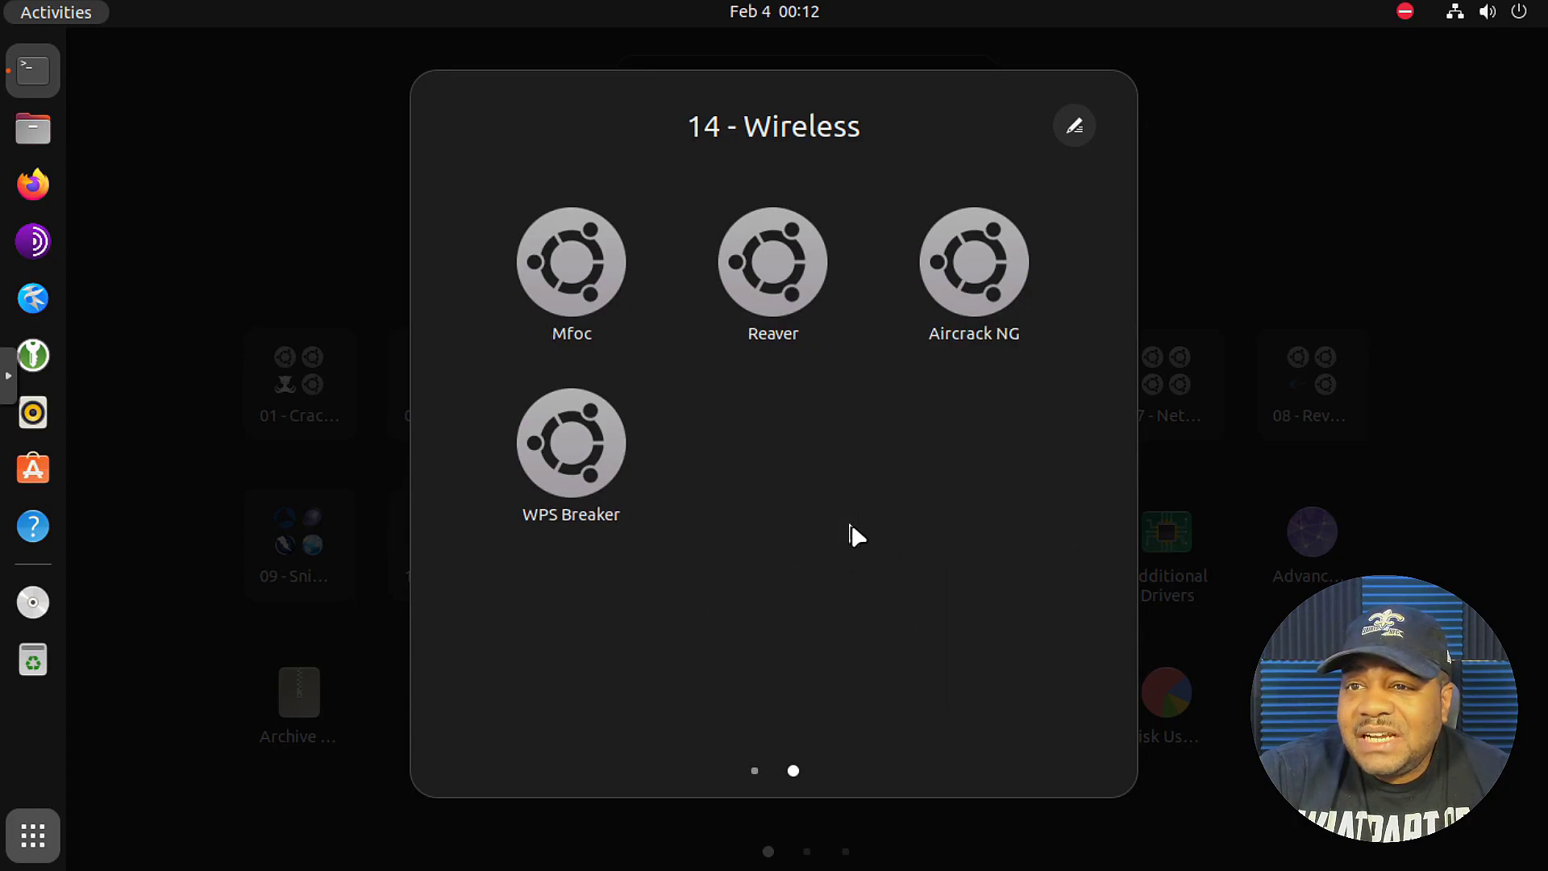
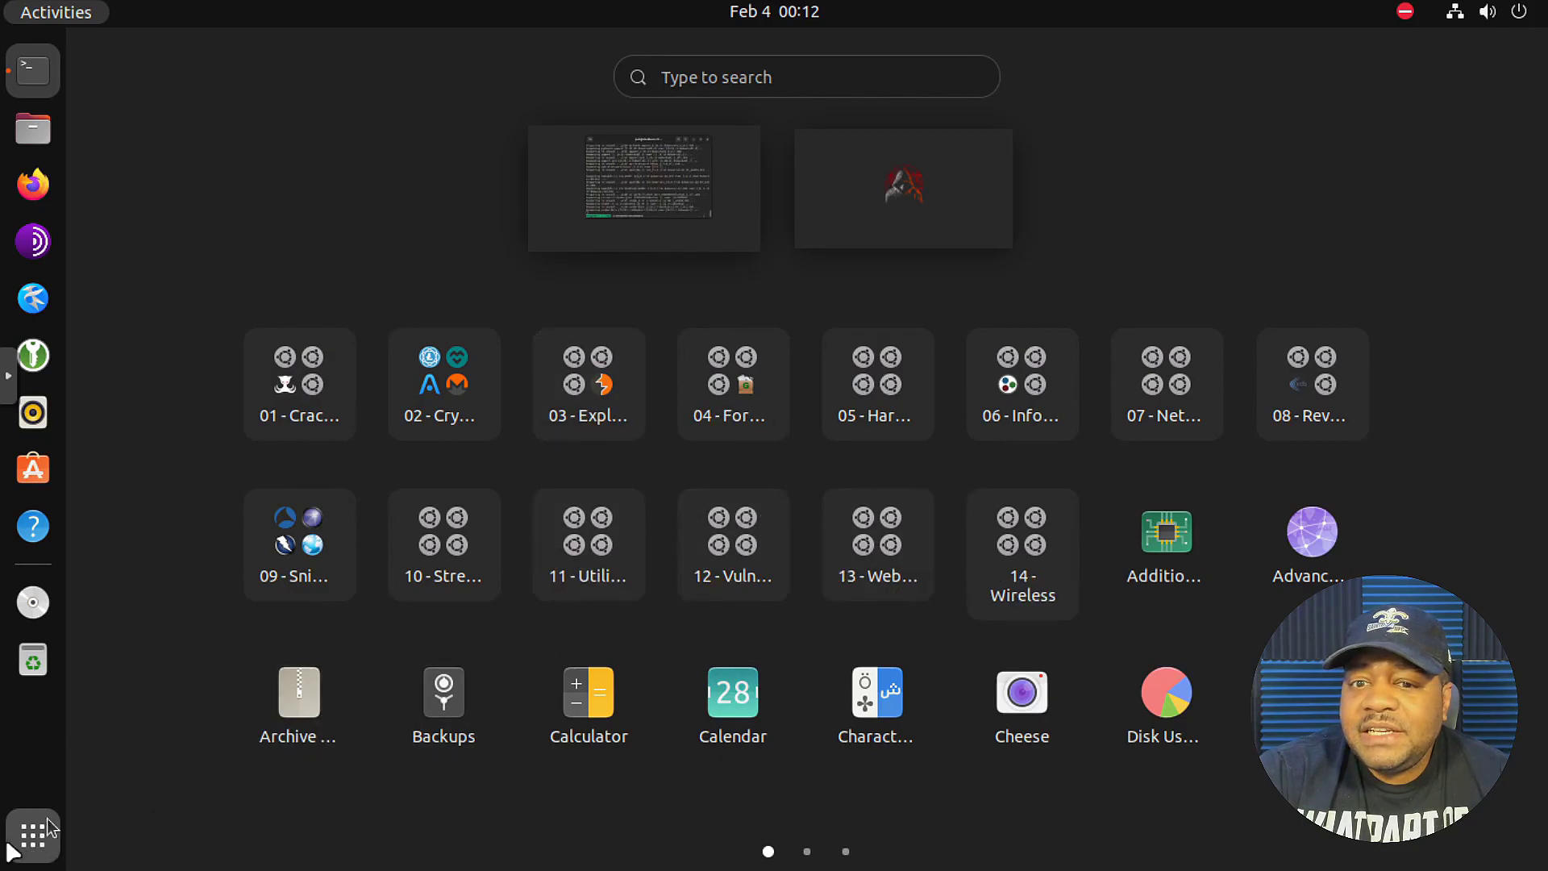
pyautogui.click(33, 838)
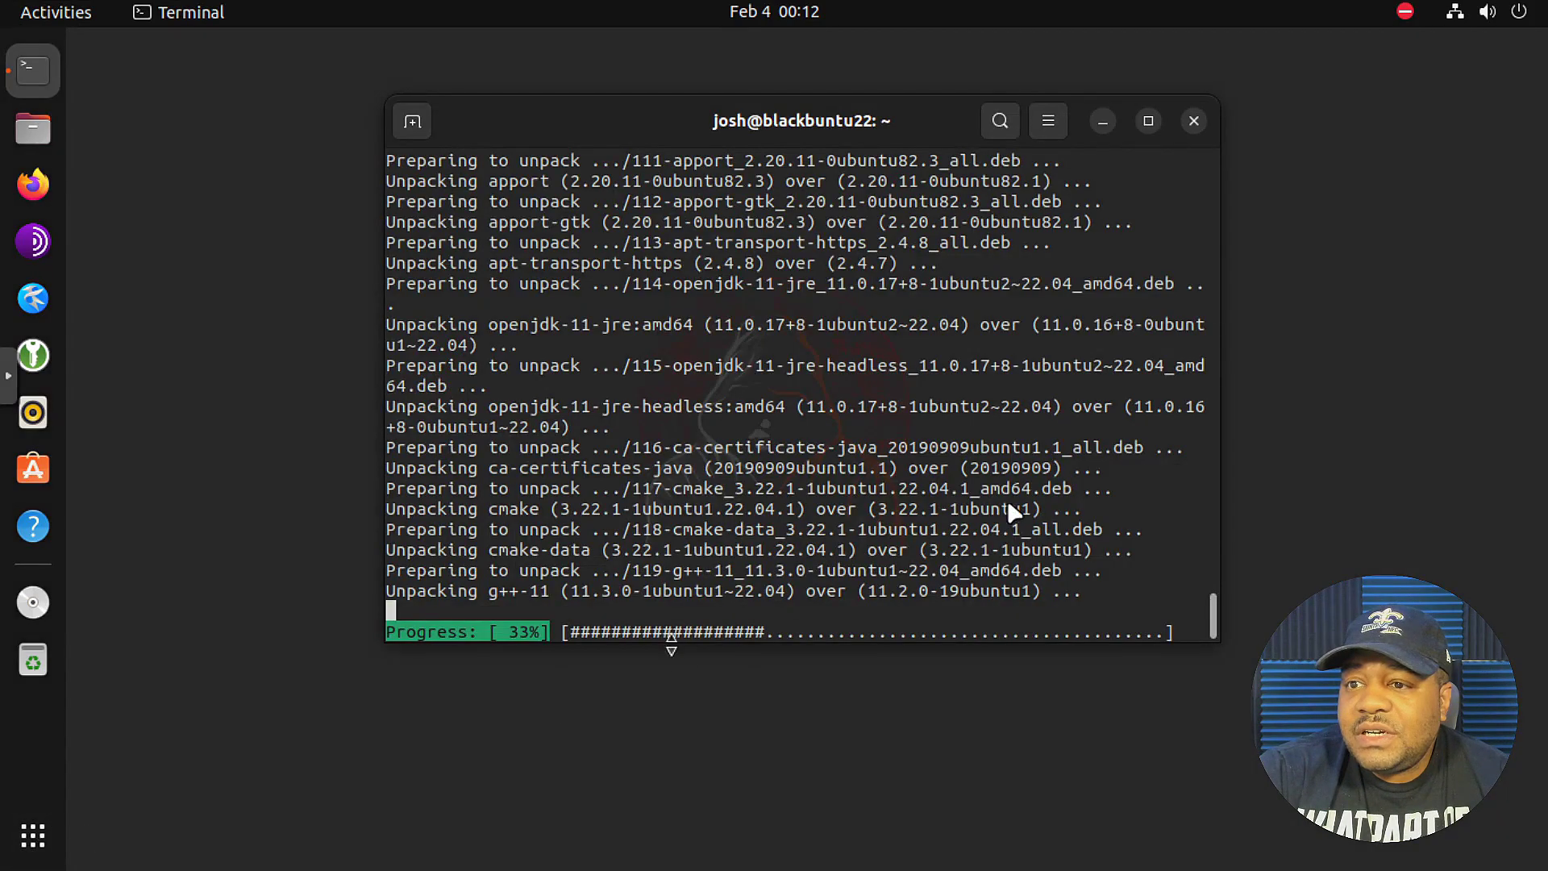